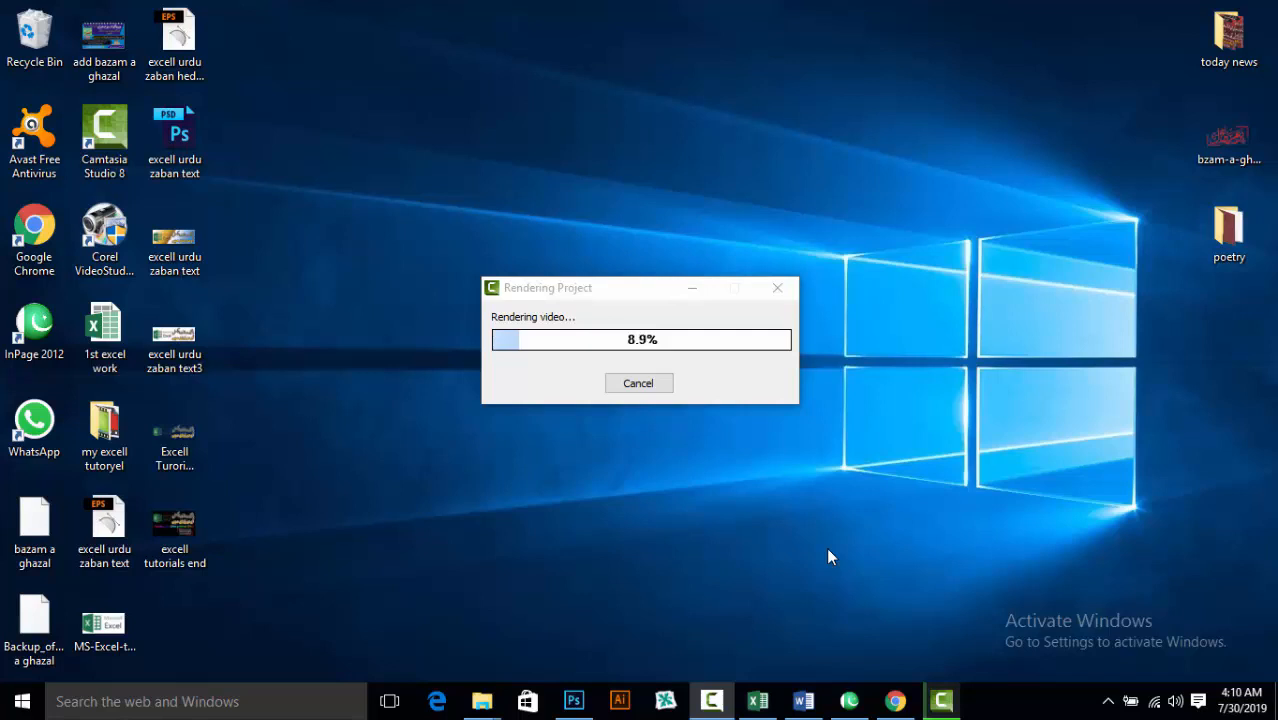
# Switch to the 1st excel work workbook in Excel and review the table on Sheet1 and the student record headings on Sheet2
pyautogui.click(760, 701)
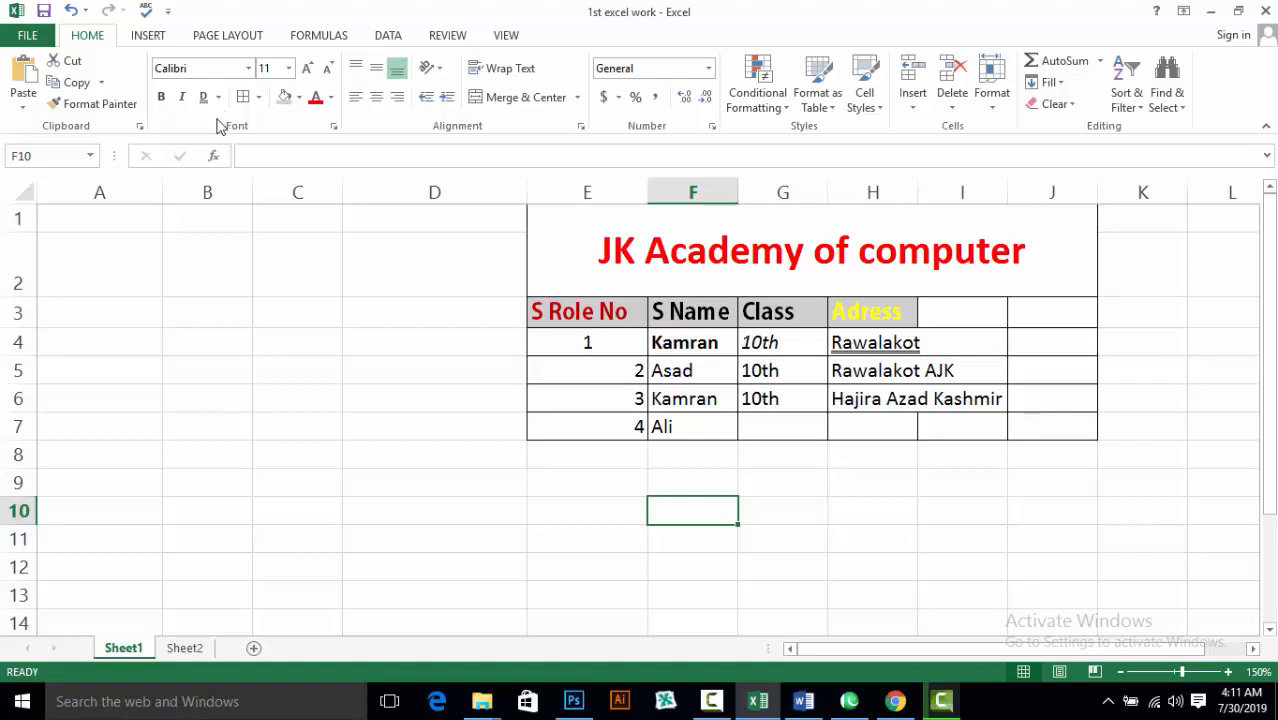
pyautogui.click(184, 648)
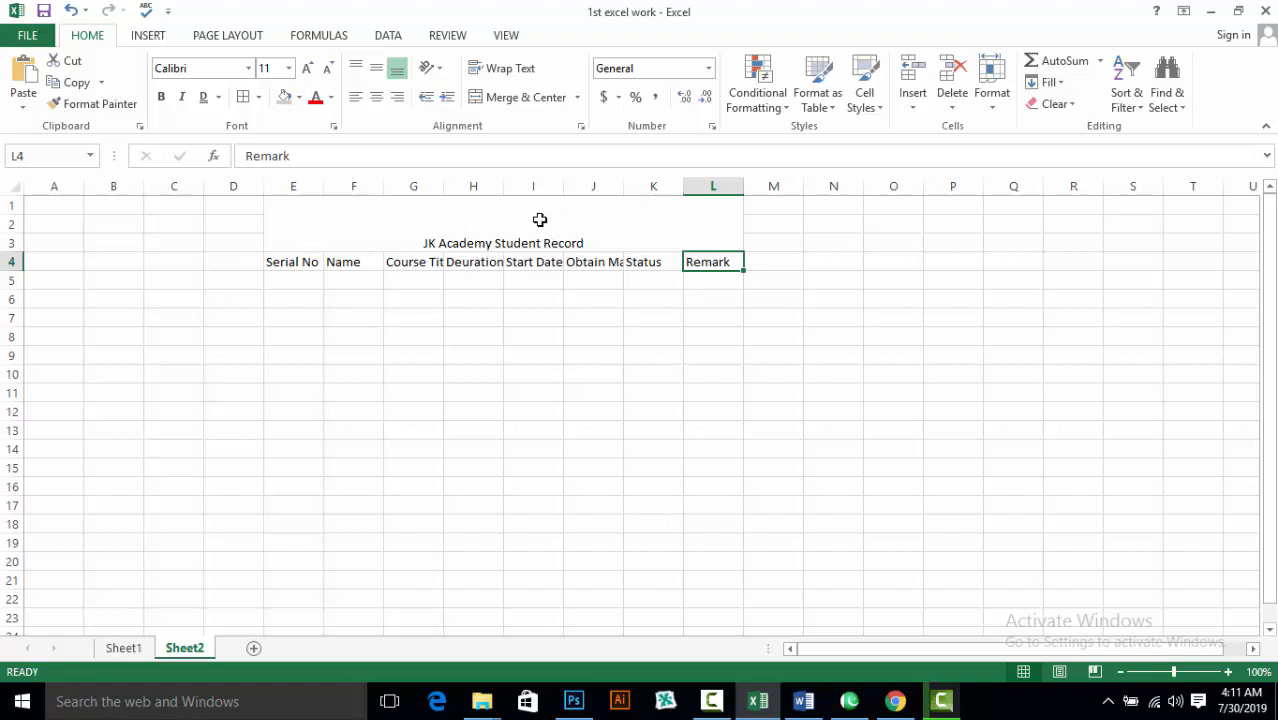
pyautogui.click(422, 240)
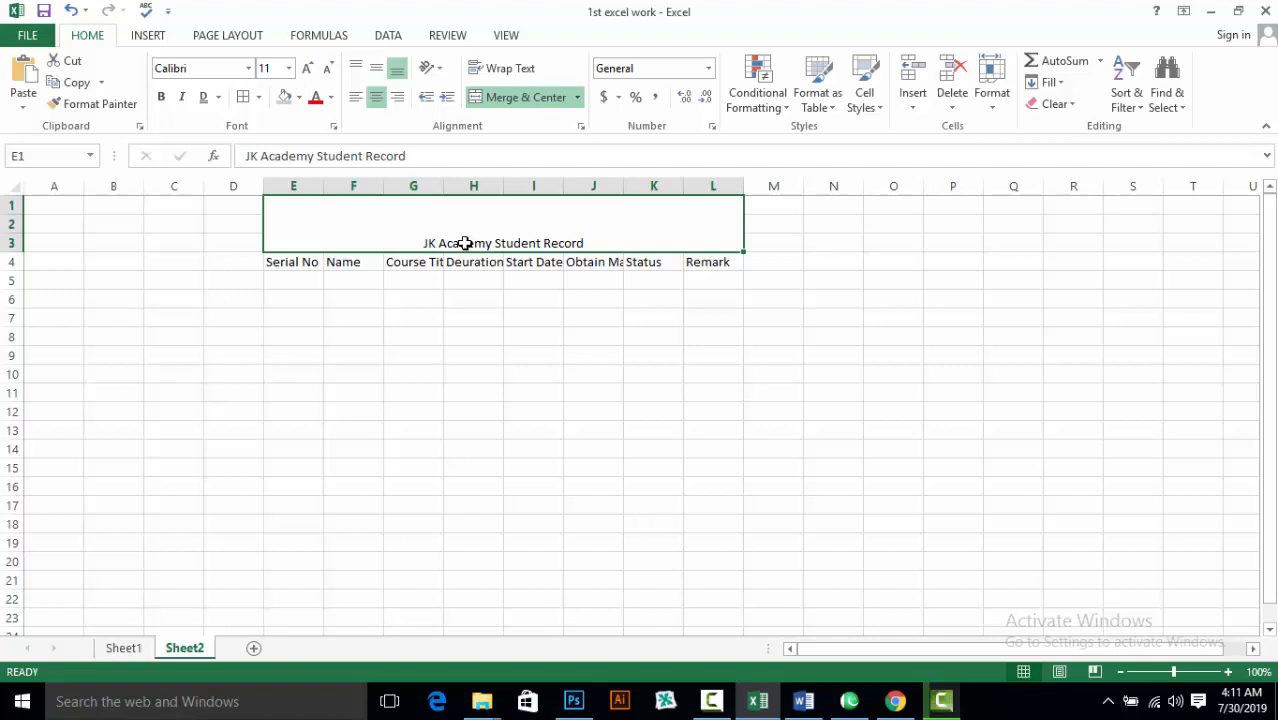
pyautogui.click(305, 261)
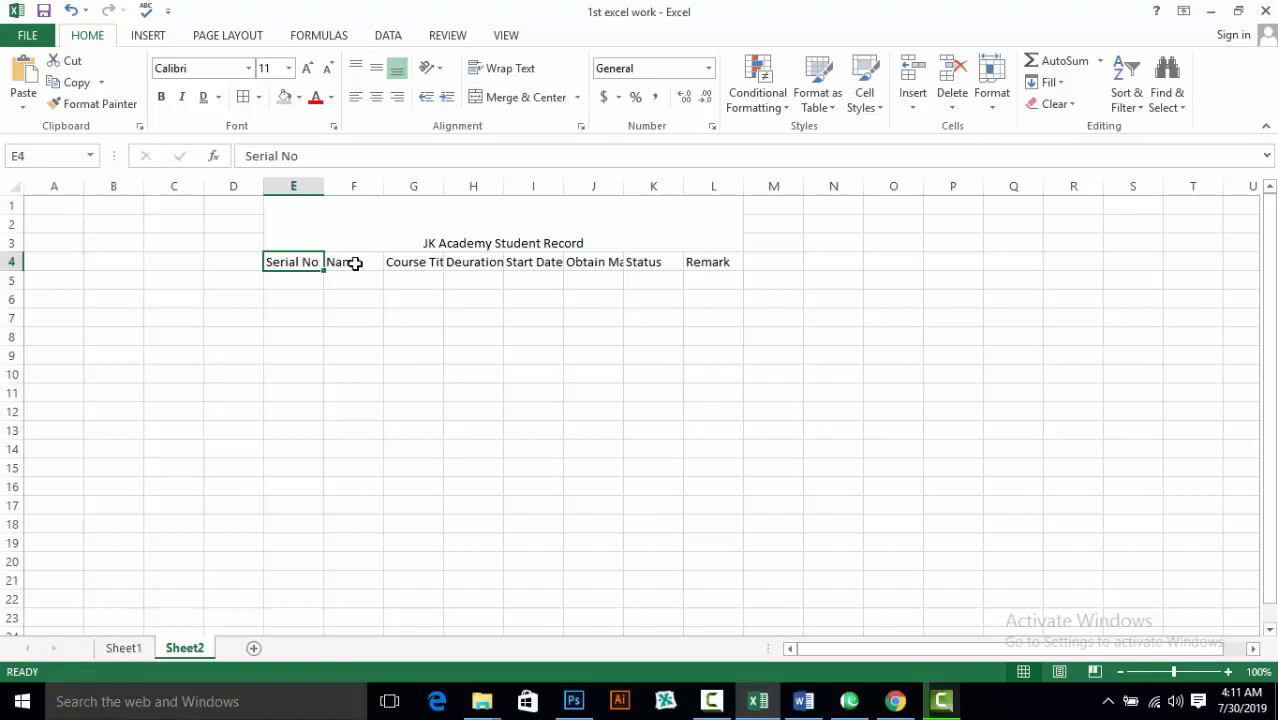
pyautogui.click(355, 262)
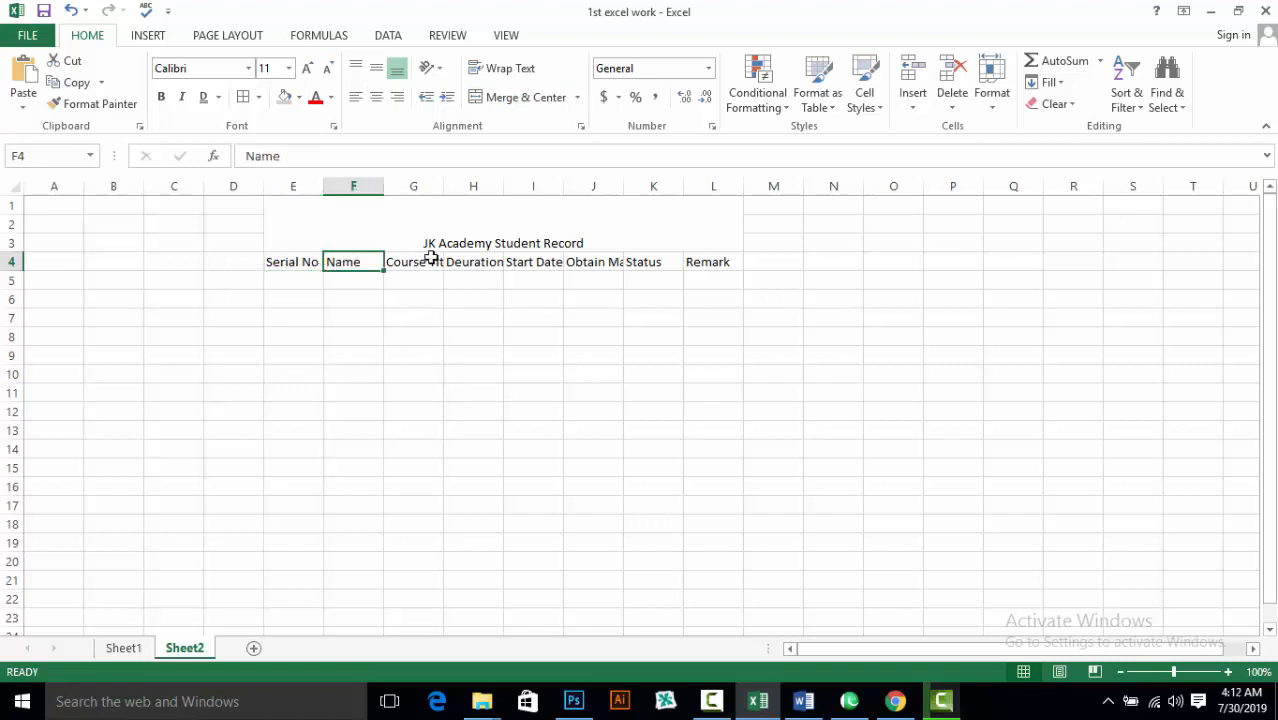
pyautogui.click(112, 649)
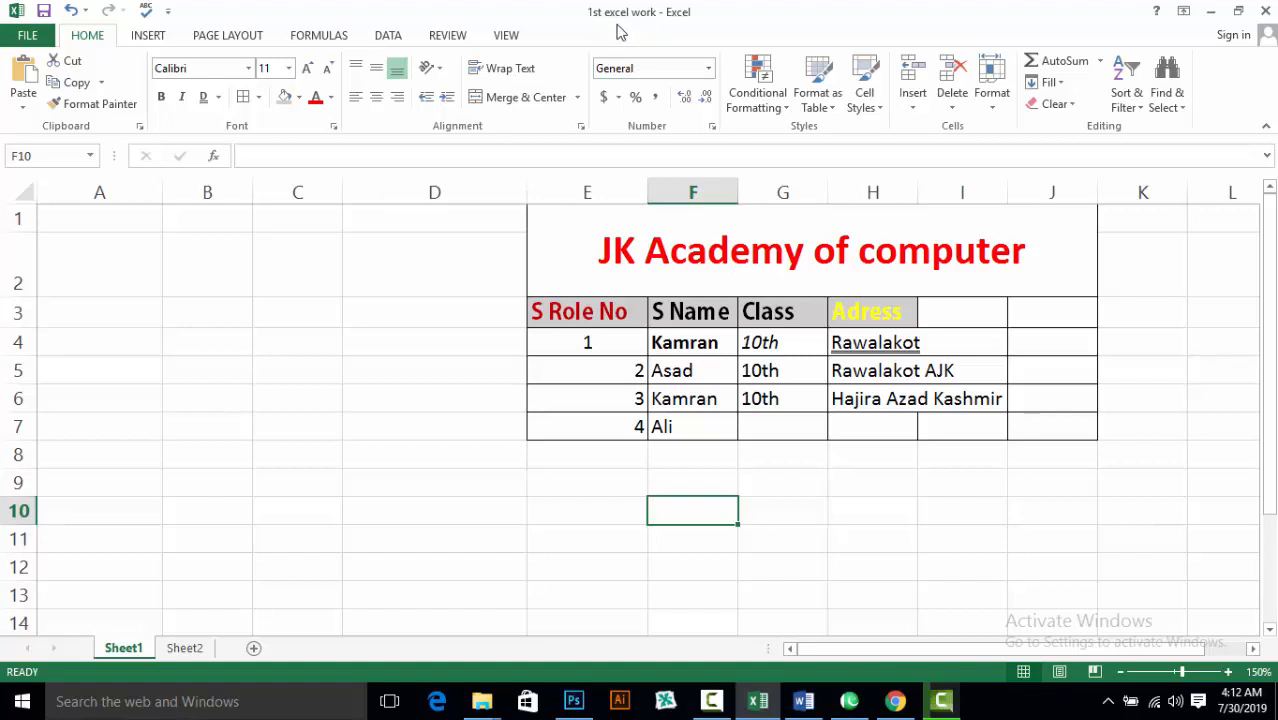
pyautogui.click(180, 649)
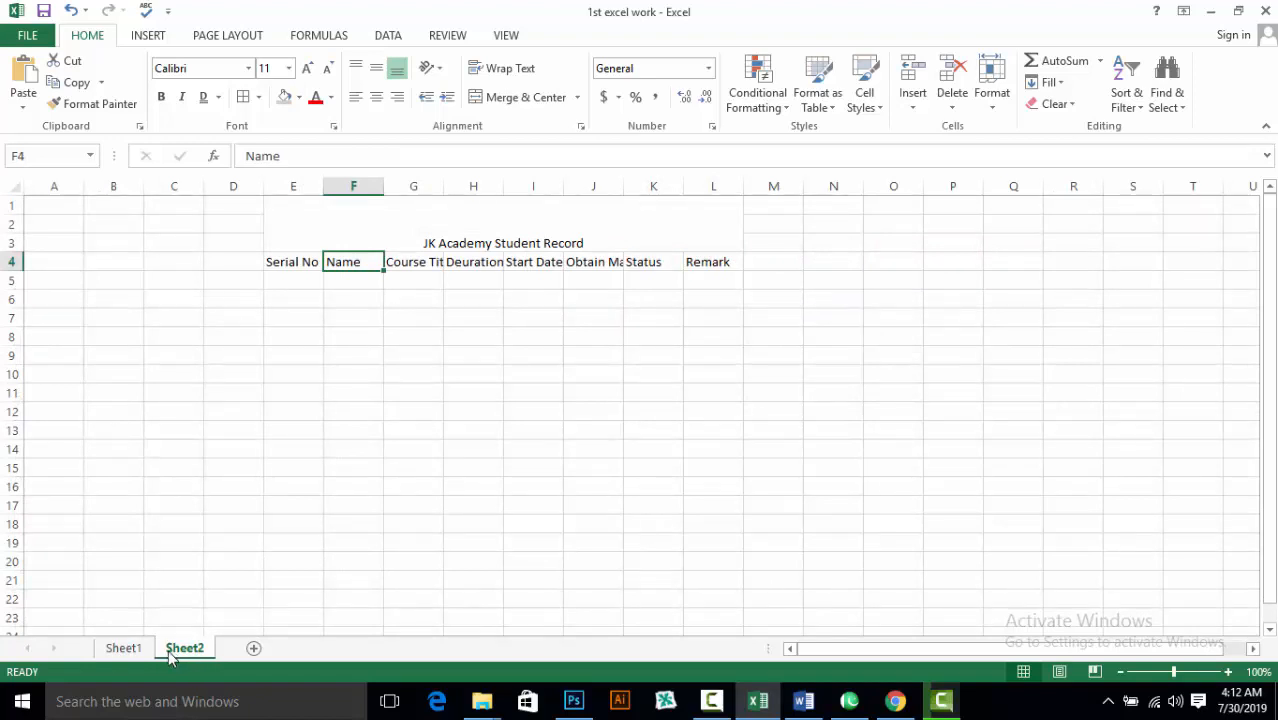
pyautogui.click(123, 649)
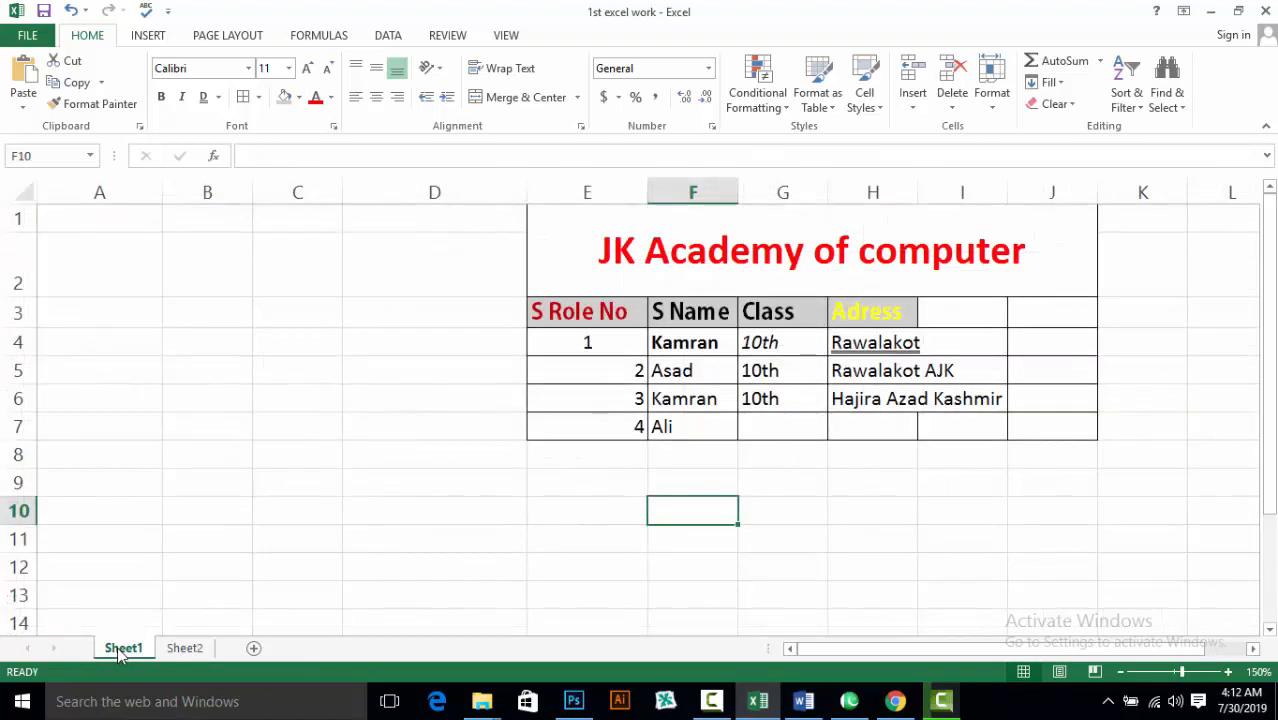
pyautogui.click(191, 652)
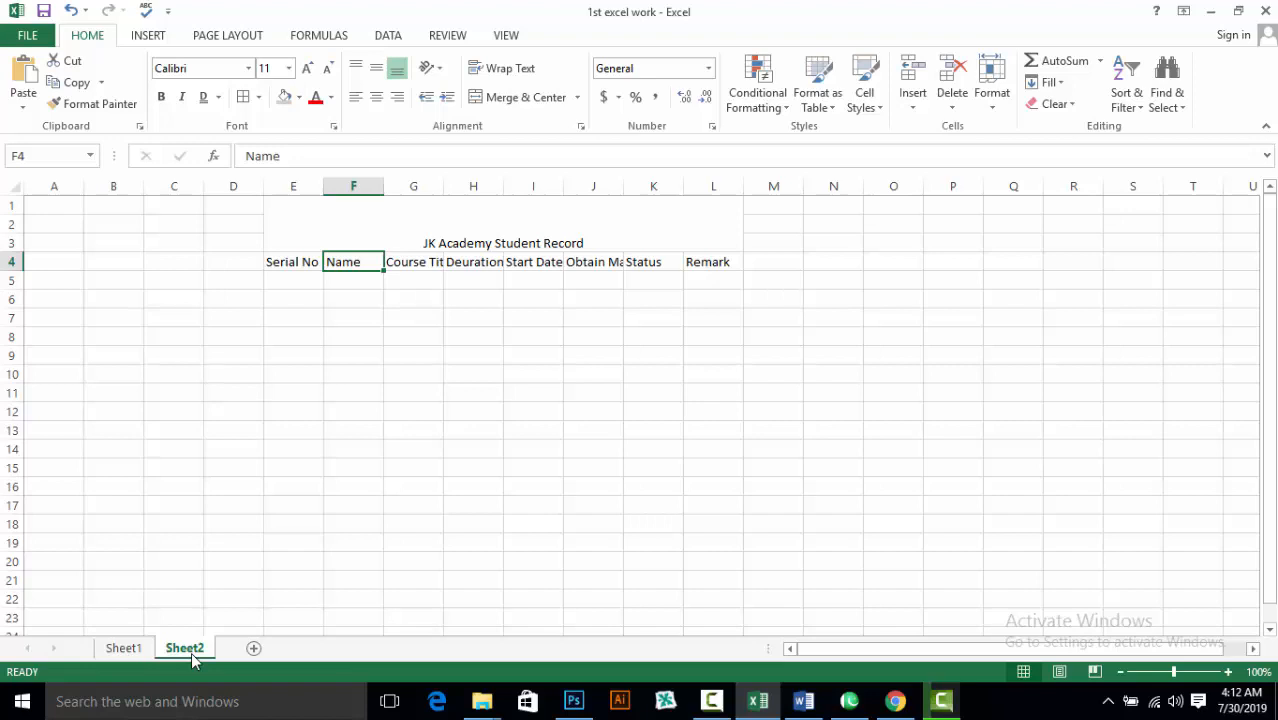
# Add a new blank worksheet after Sheet2
pyautogui.click(253, 649)
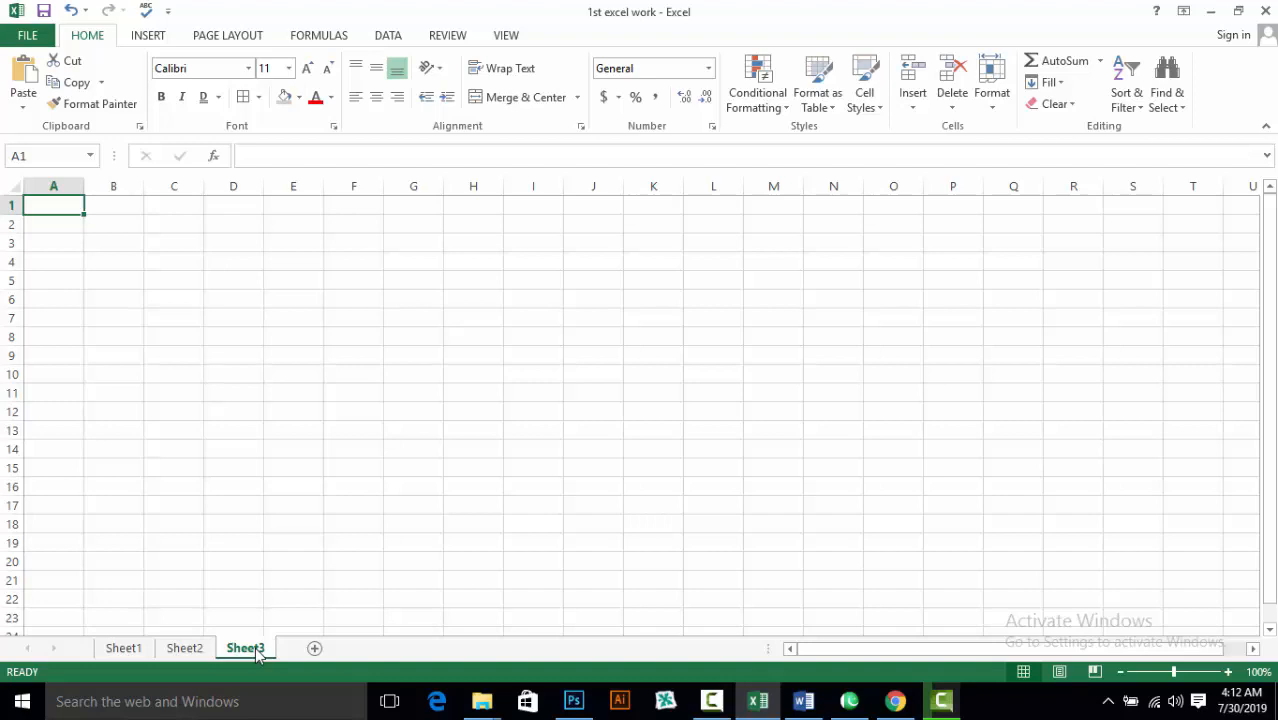
# Rename the Sheet1 worksheet as practicale
pyautogui.click(124, 649)
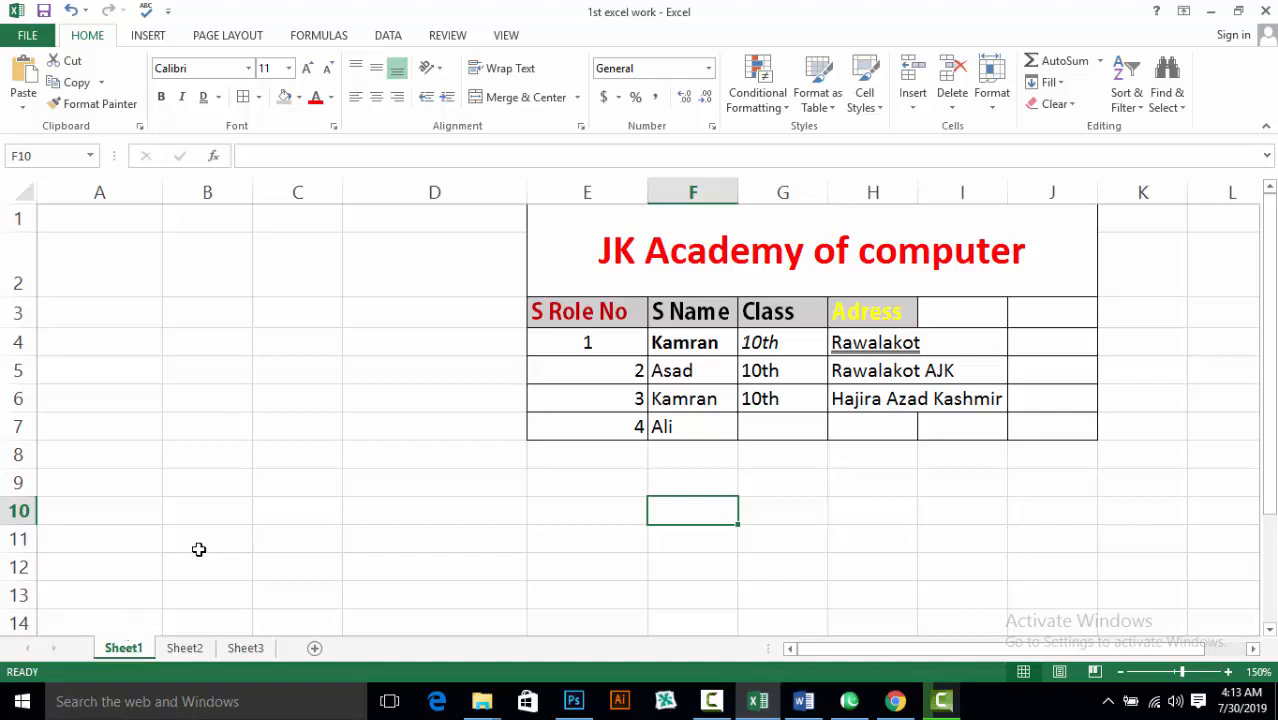
pyautogui.rightClick(122, 652)
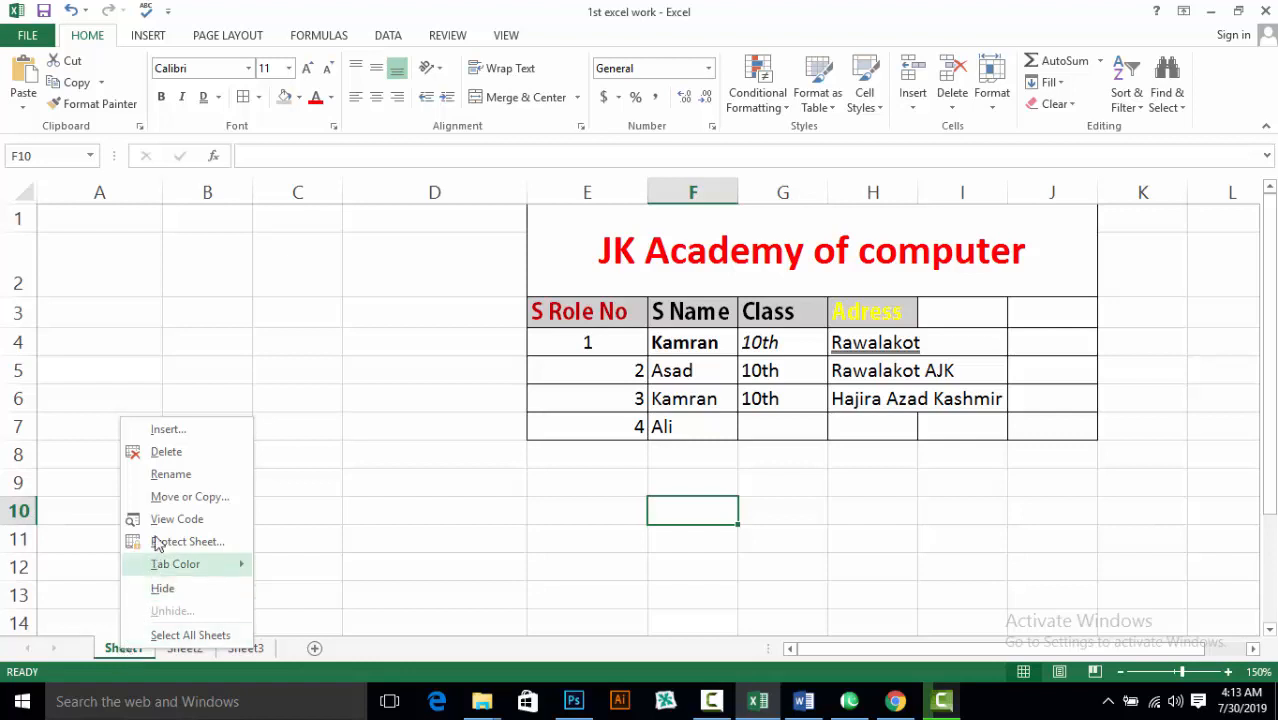
pyautogui.click(168, 476)
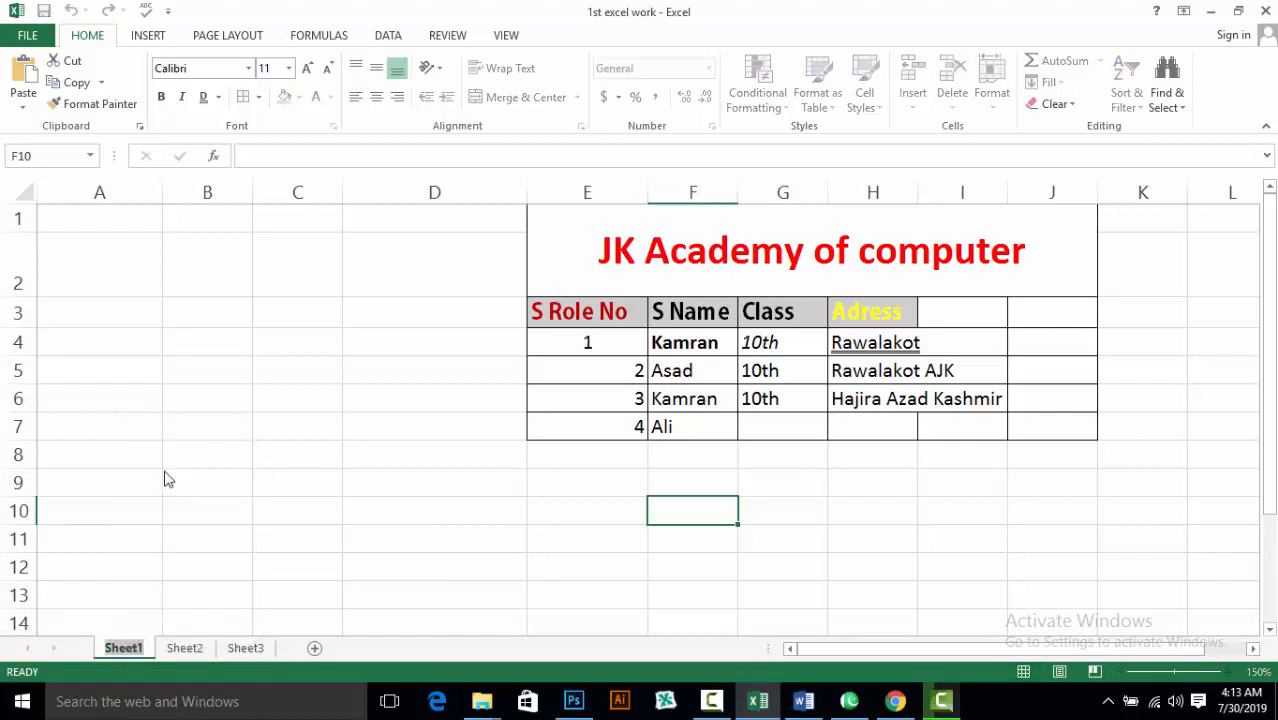
pyautogui.press('BackSpace')
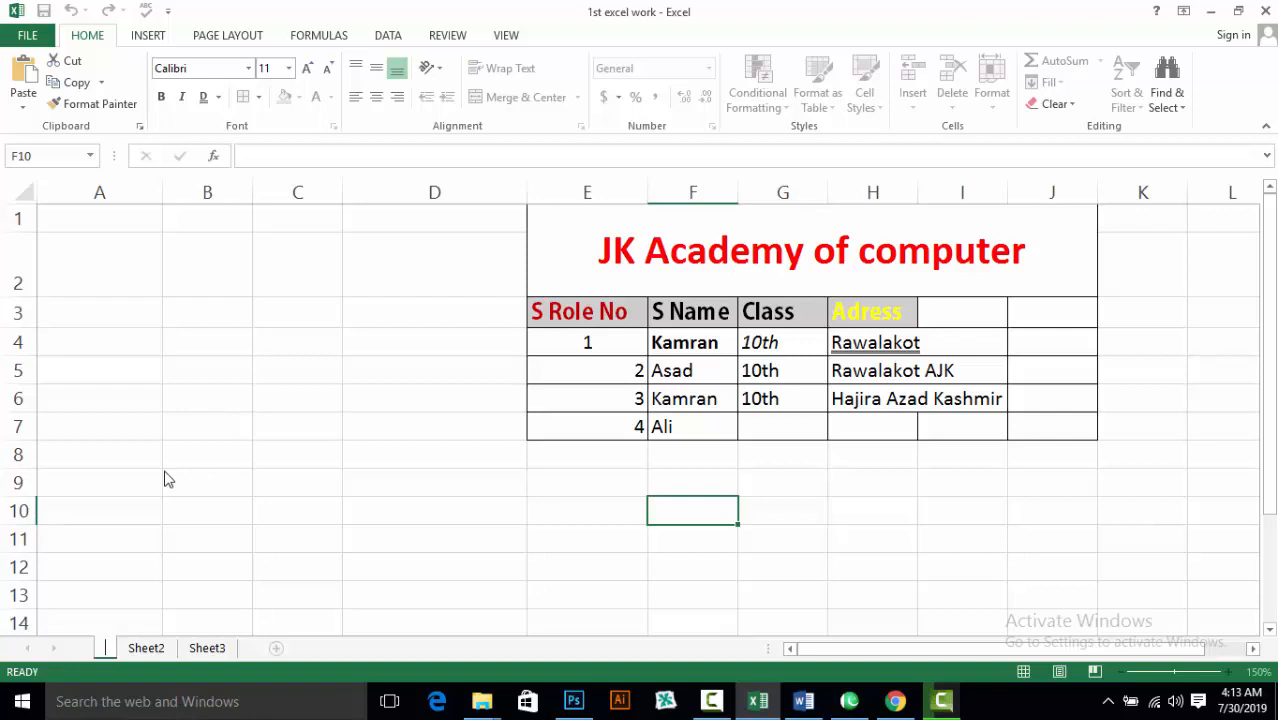
pyautogui.write('pra')
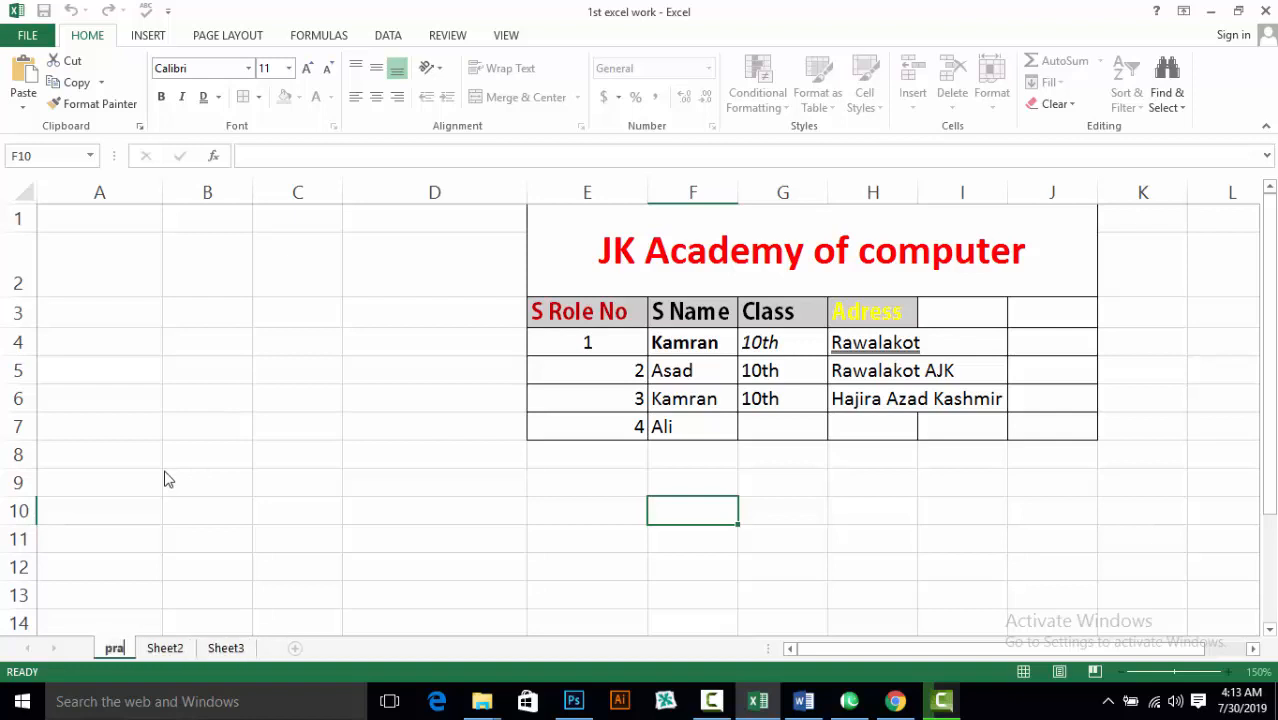
pyautogui.write('cticale')
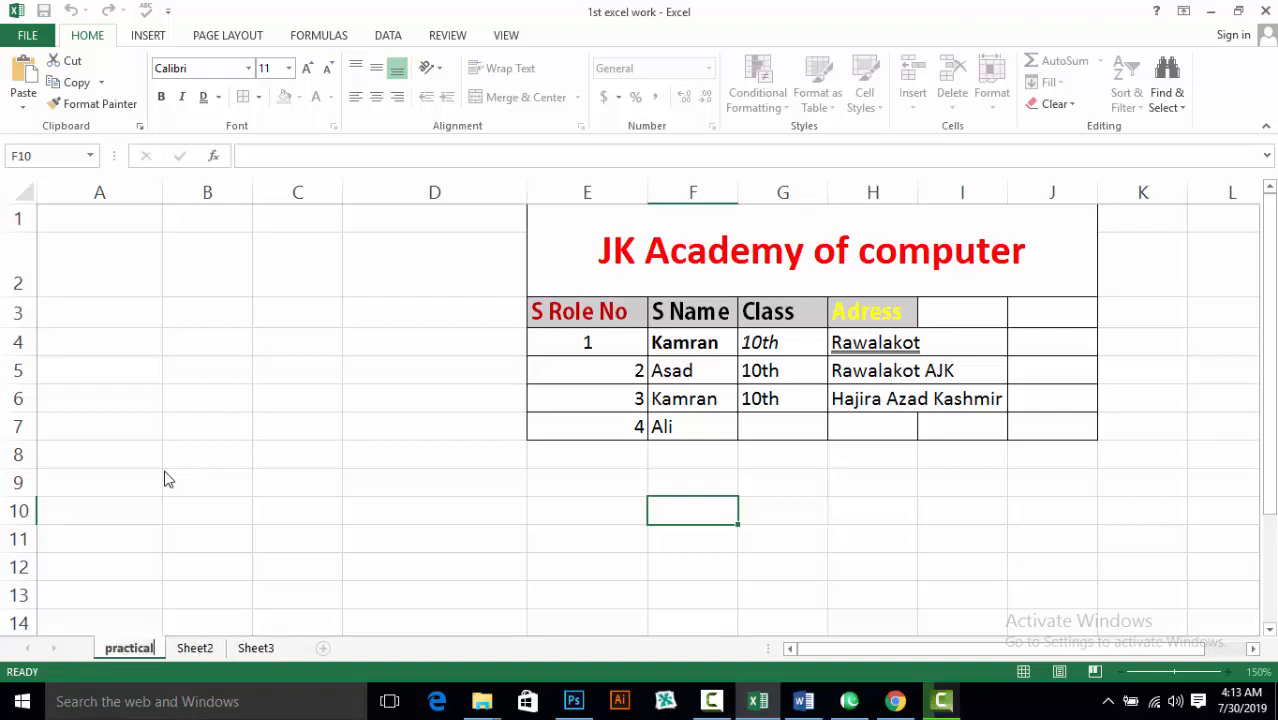
pyautogui.press('Return')
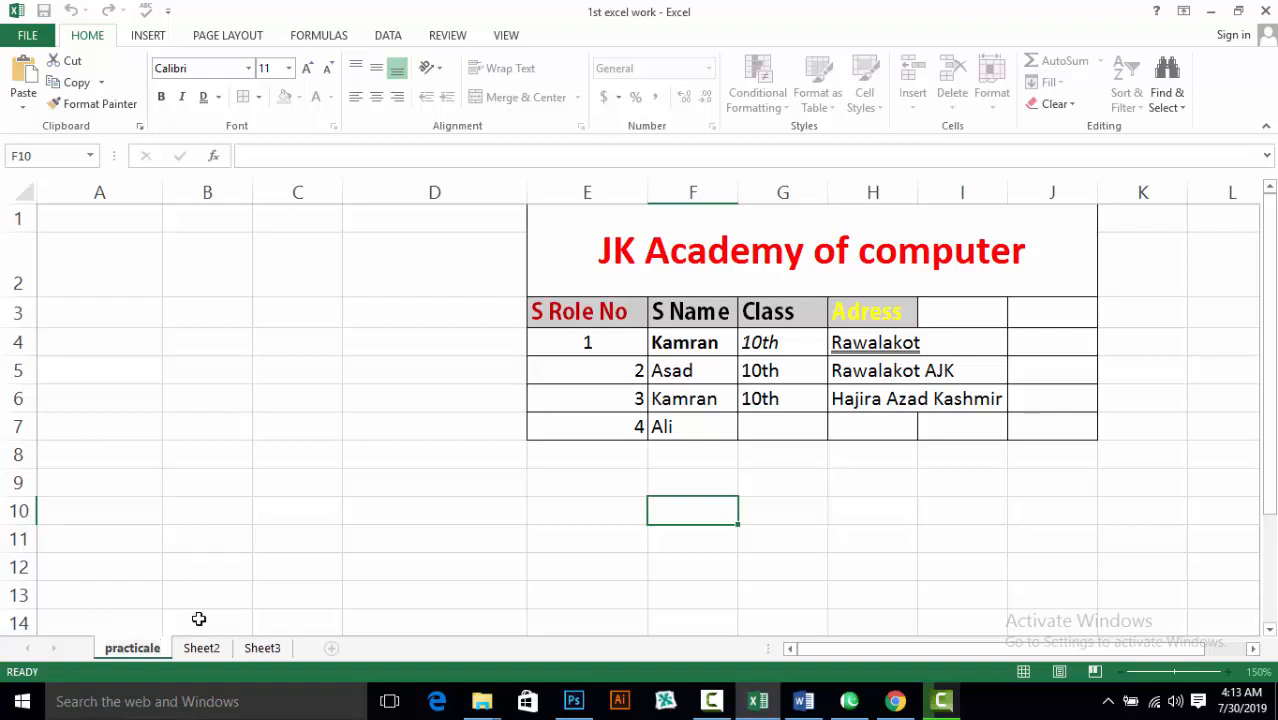
pyautogui.click(294, 601)
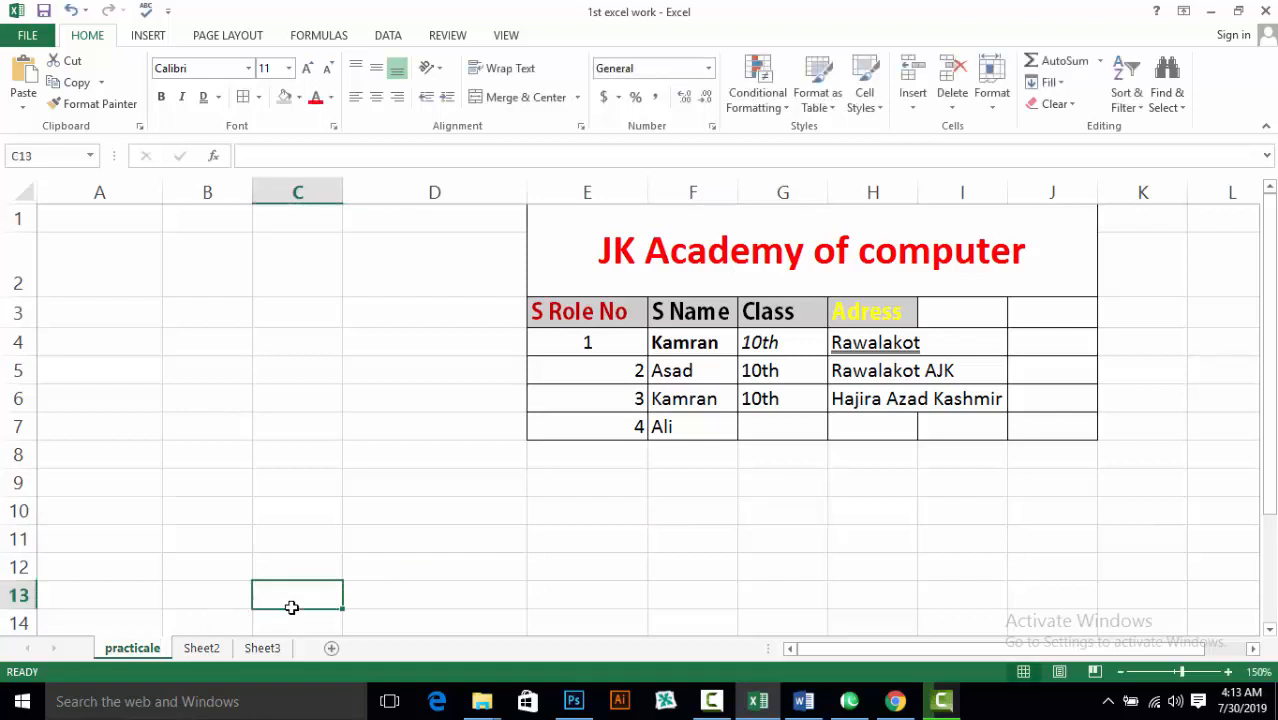
# Rename the Sheet2 worksheet as JK Academy
pyautogui.rightClick(199, 650)
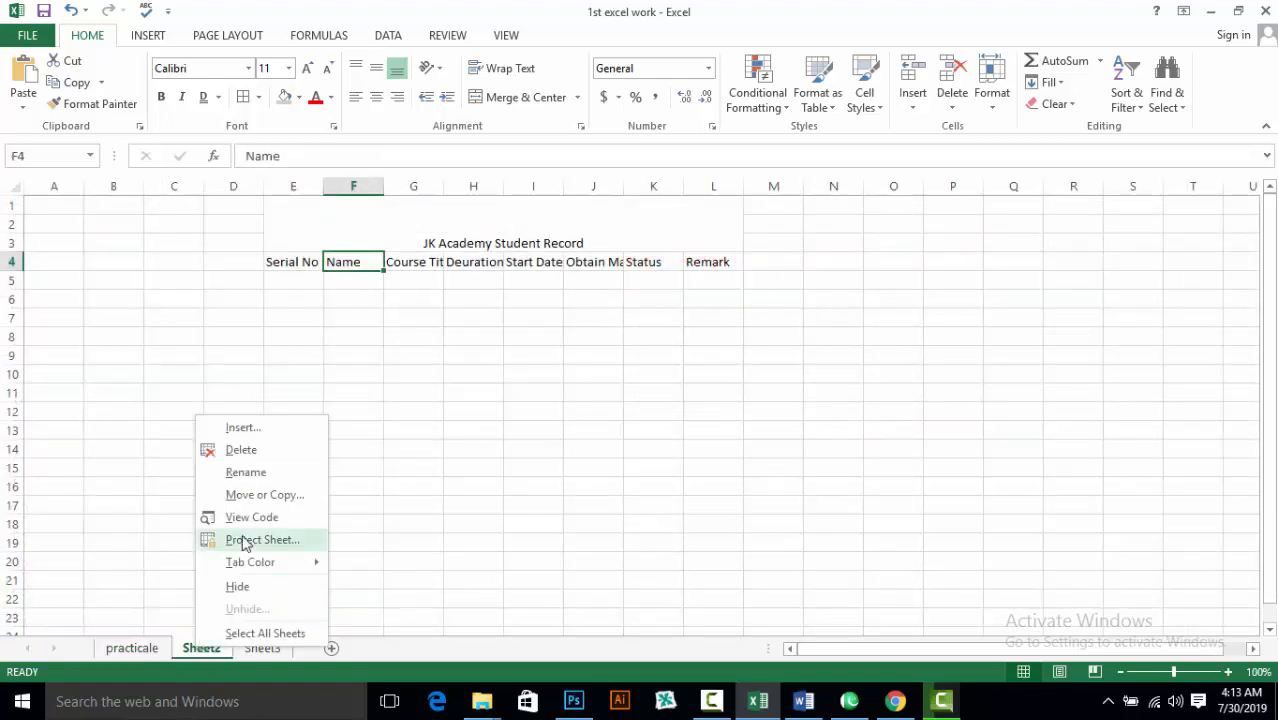
pyautogui.click(256, 472)
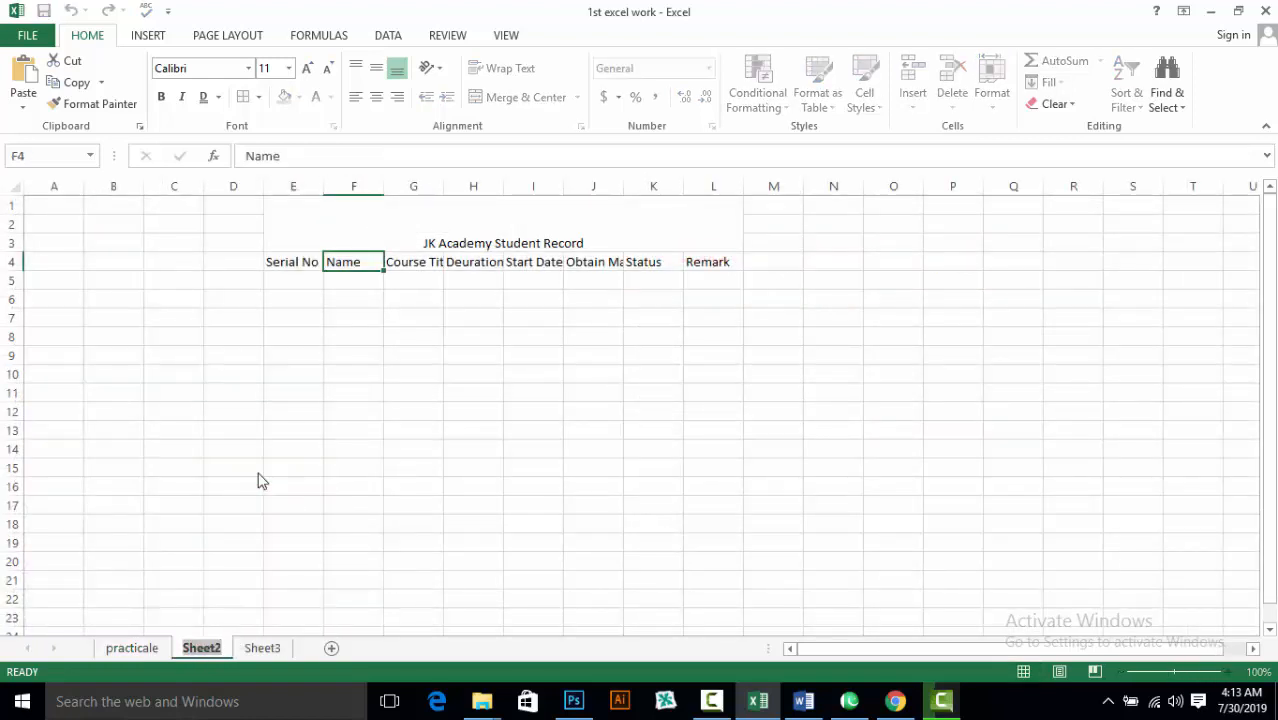
pyautogui.write('JK Aca')
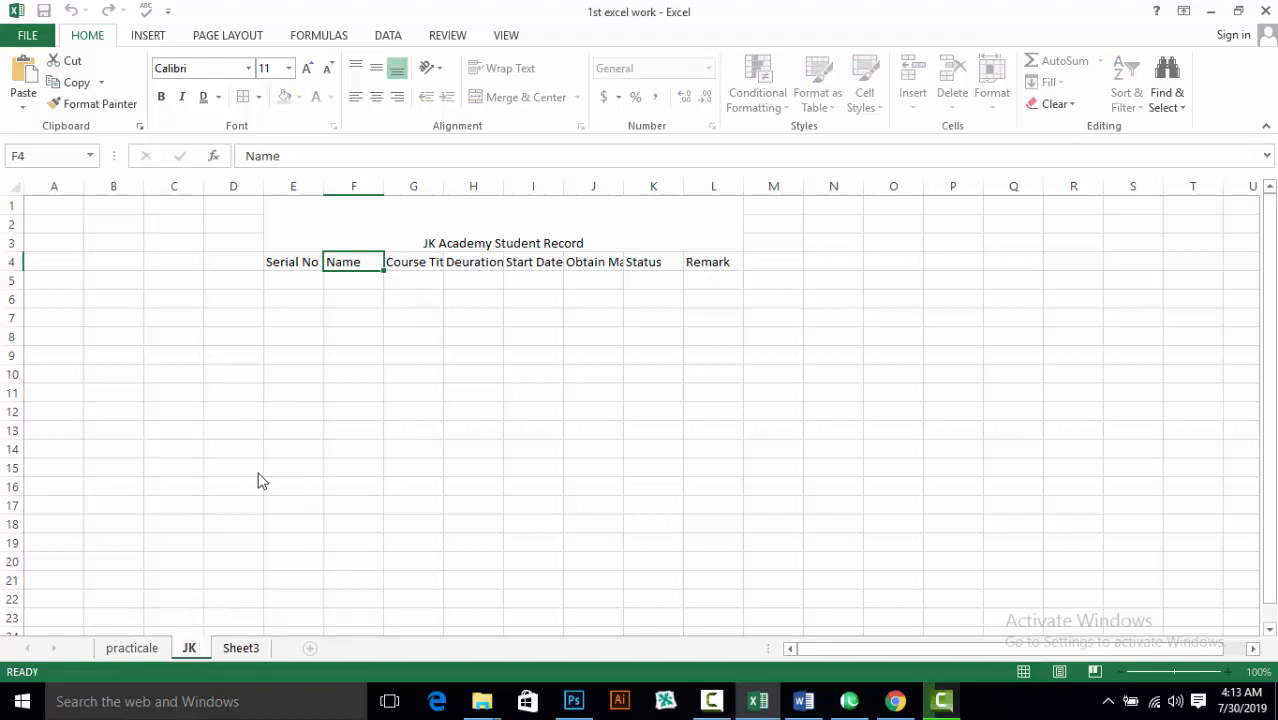
pyautogui.write('my')
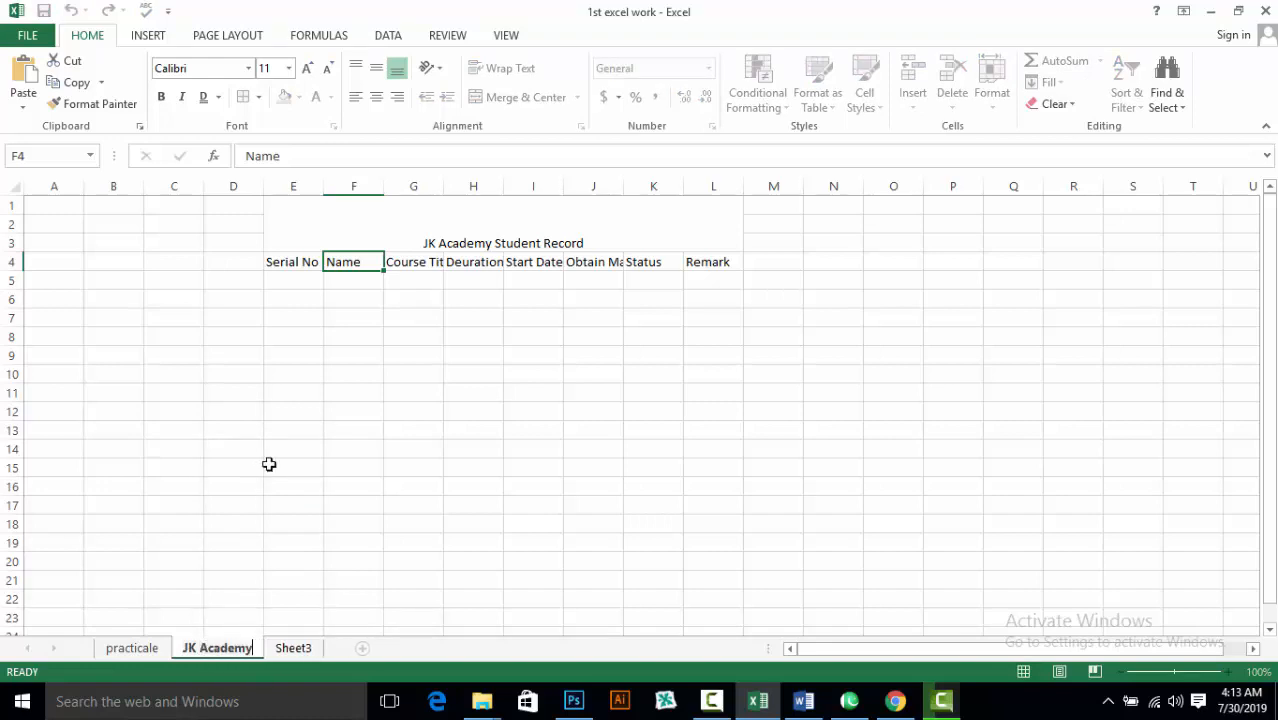
pyautogui.press('Return')
pyautogui.click(525, 397)
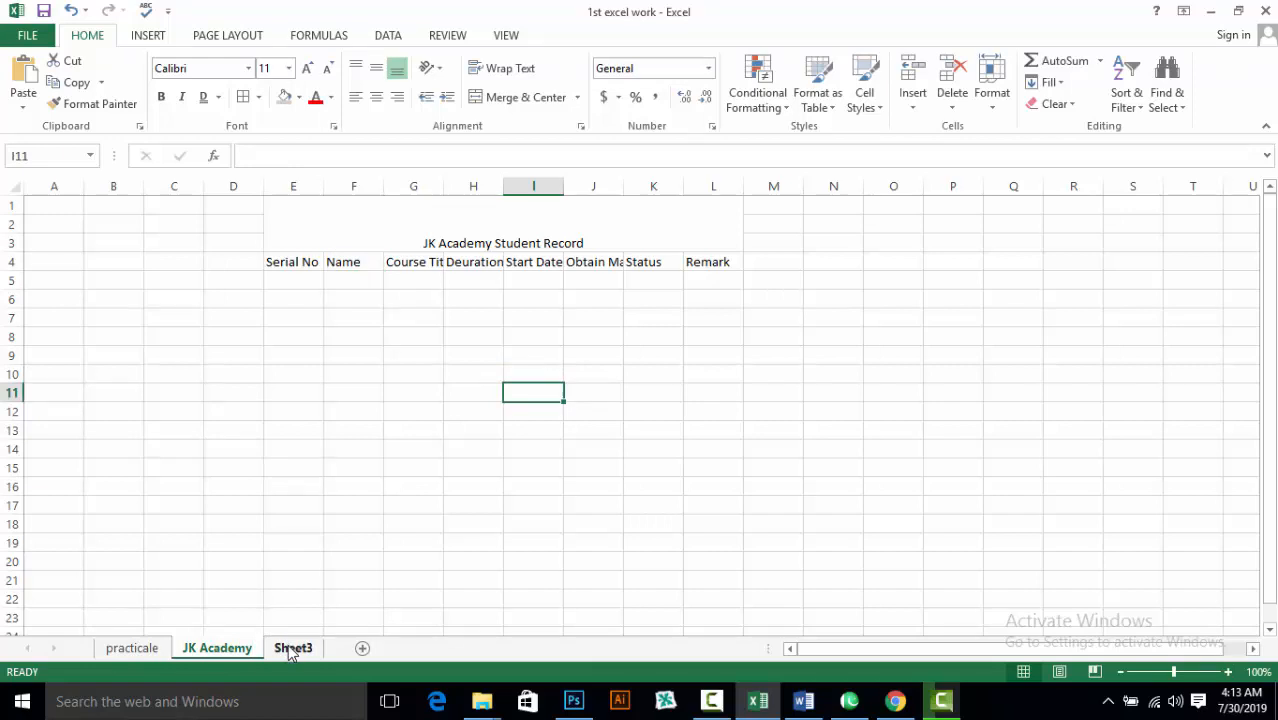
# Delete the empty Sheet3 worksheet from the workbook
pyautogui.rightClick(290, 650)
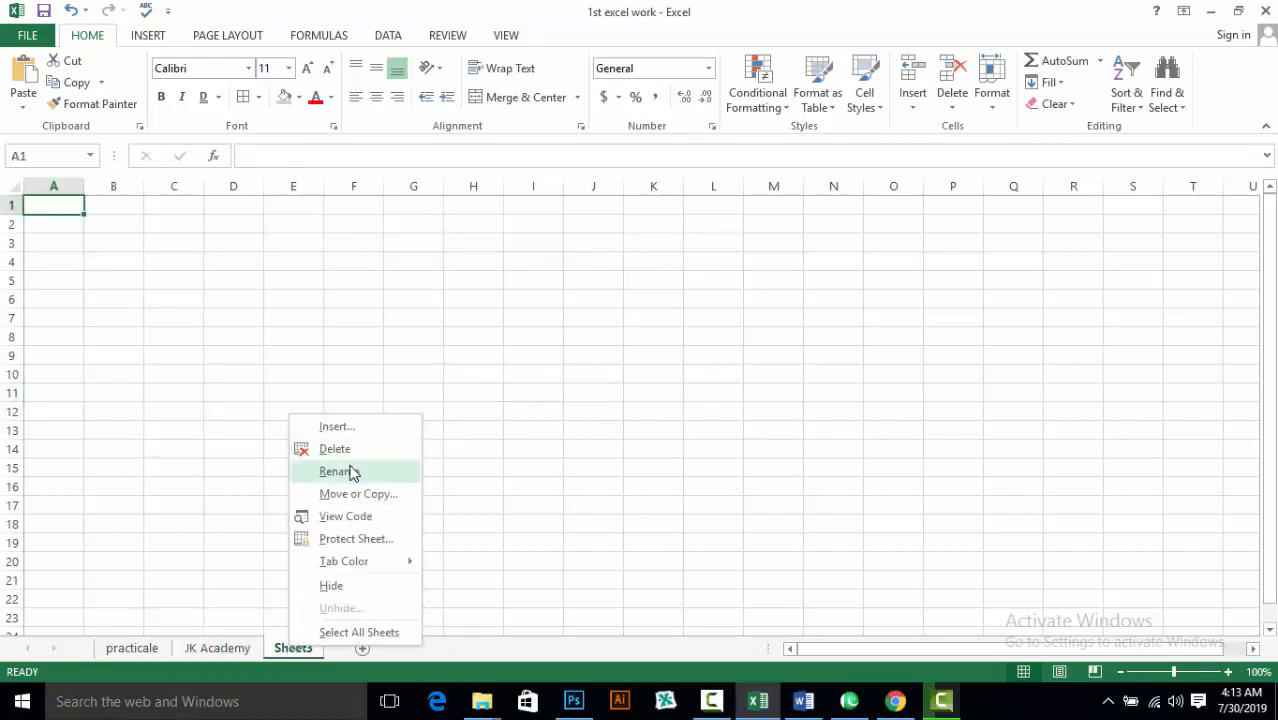
pyautogui.click(541, 546)
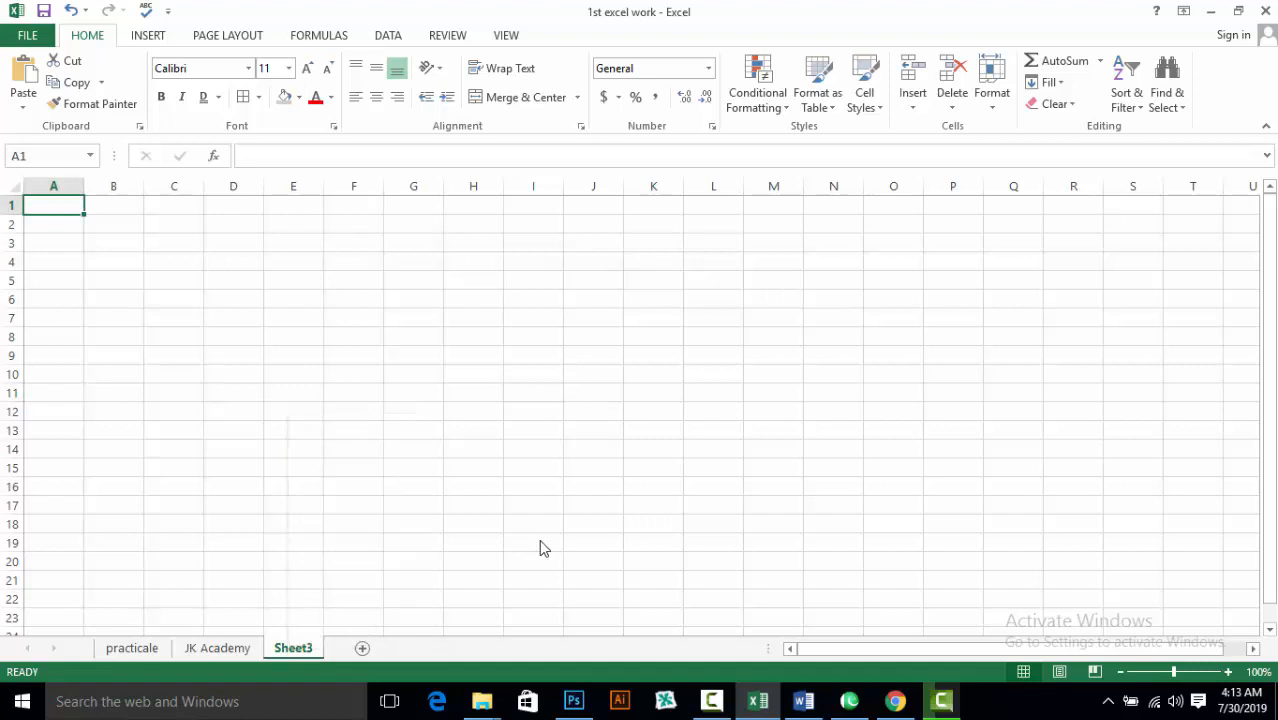
pyautogui.rightClick(295, 650)
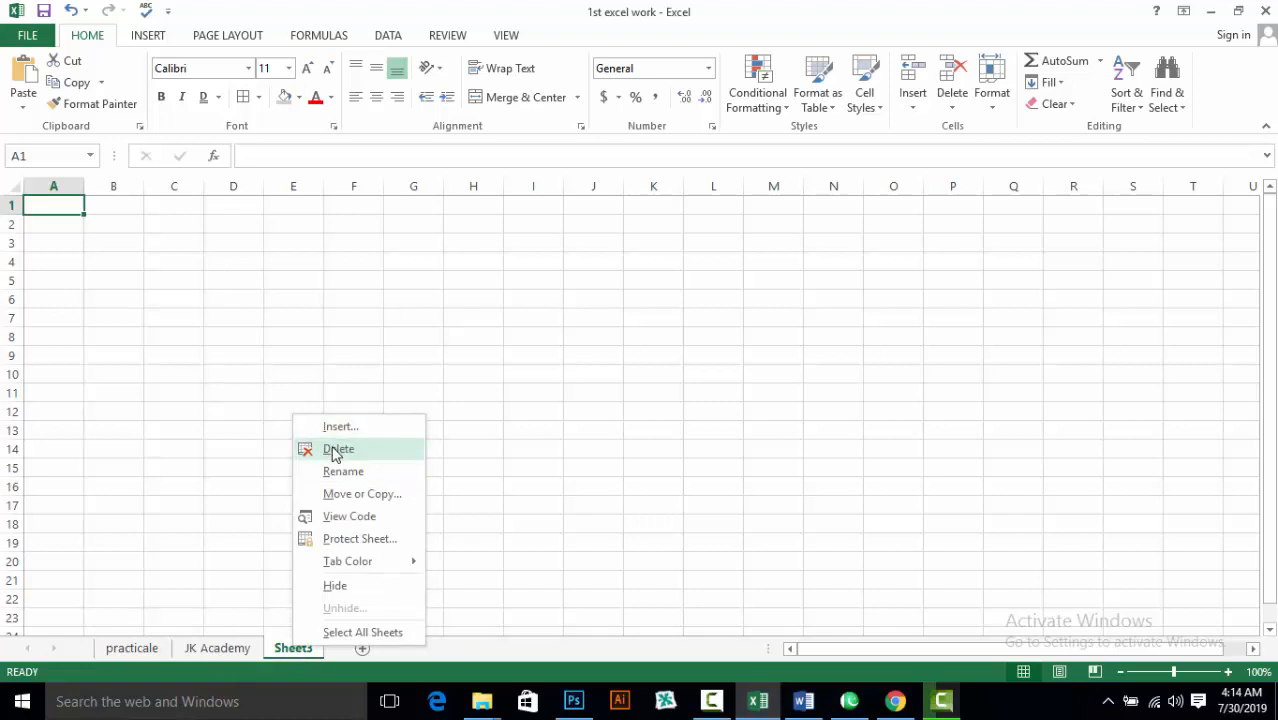
pyautogui.click(336, 452)
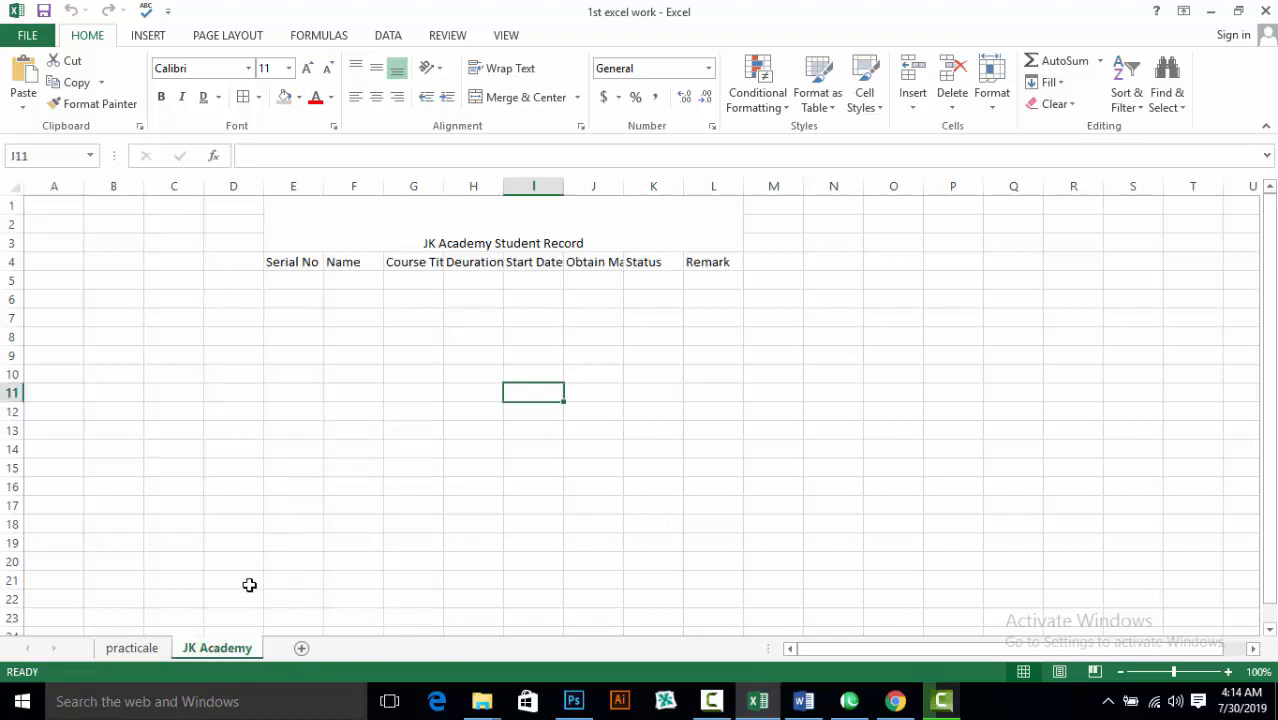
# Set the font of the title text "JK Academy Student Record" on the JK Academy sheet to Adobe Gothic Std B
pyautogui.click(132, 648)
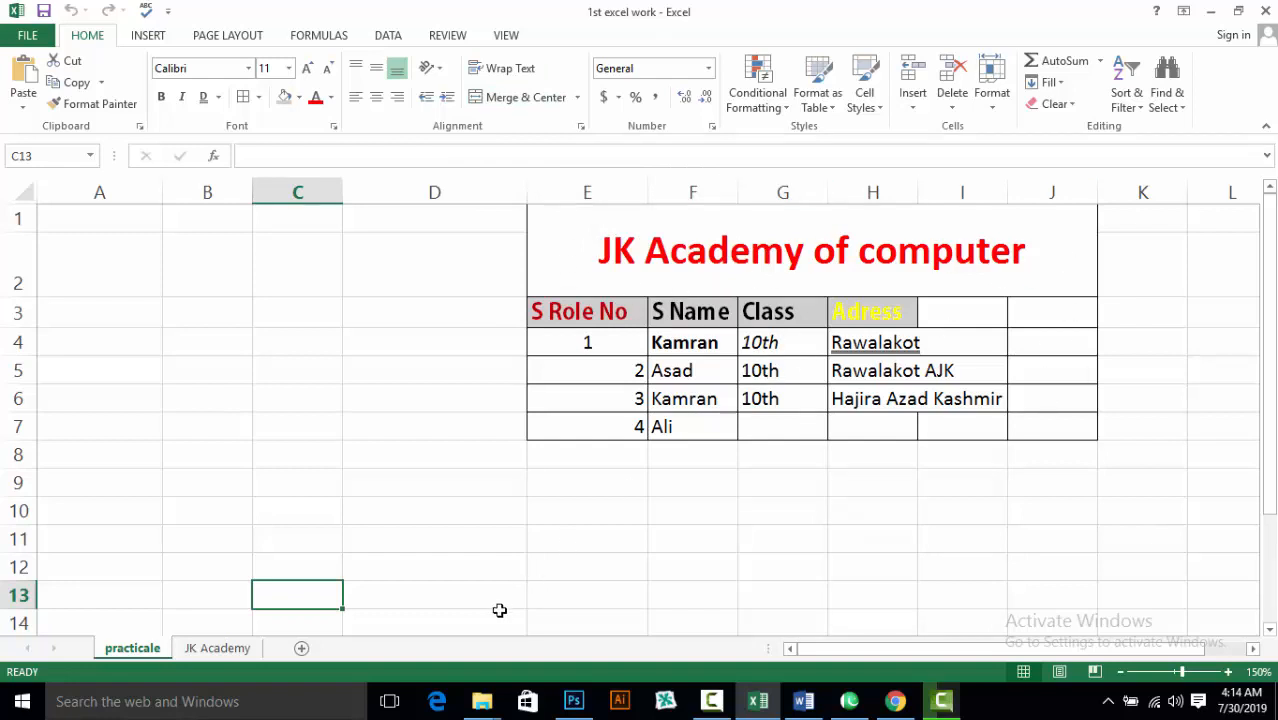
pyautogui.click(208, 650)
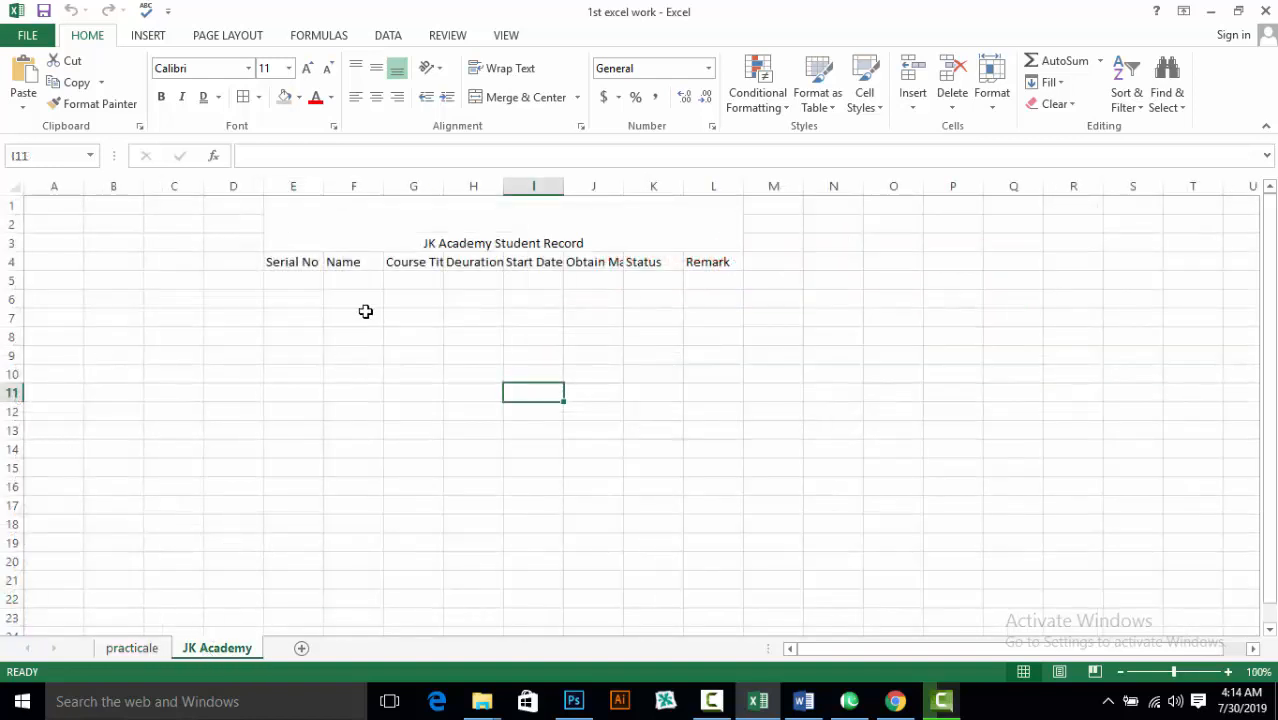
pyautogui.click(410, 240)
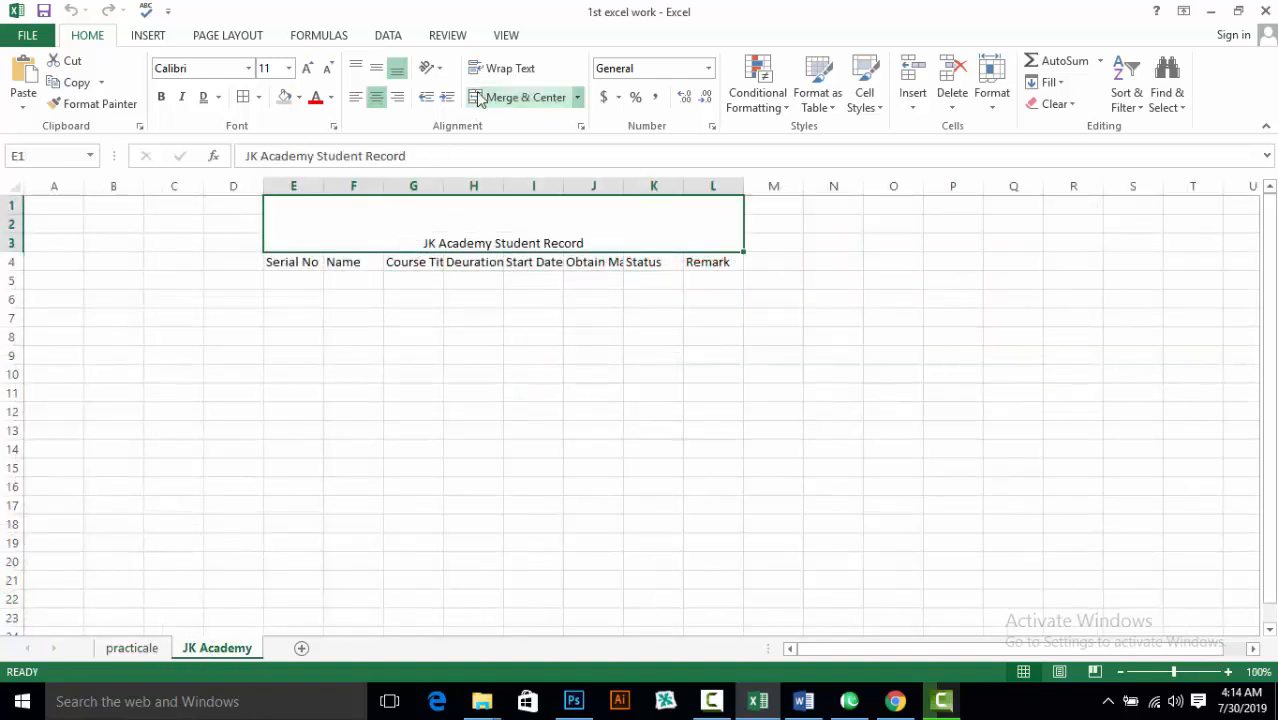
pyautogui.doubleClick(387, 240)
pyautogui.moveTo(410, 243); pyautogui.dragTo(584, 244)
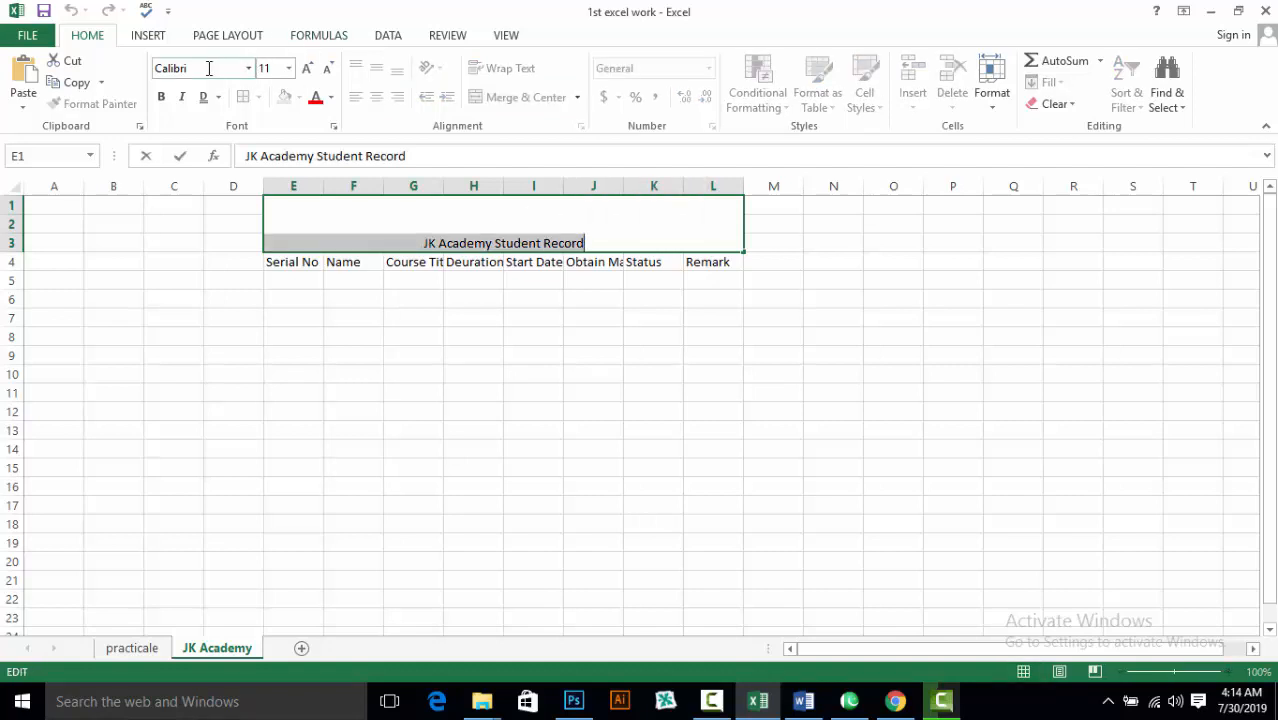
pyautogui.click(247, 72)
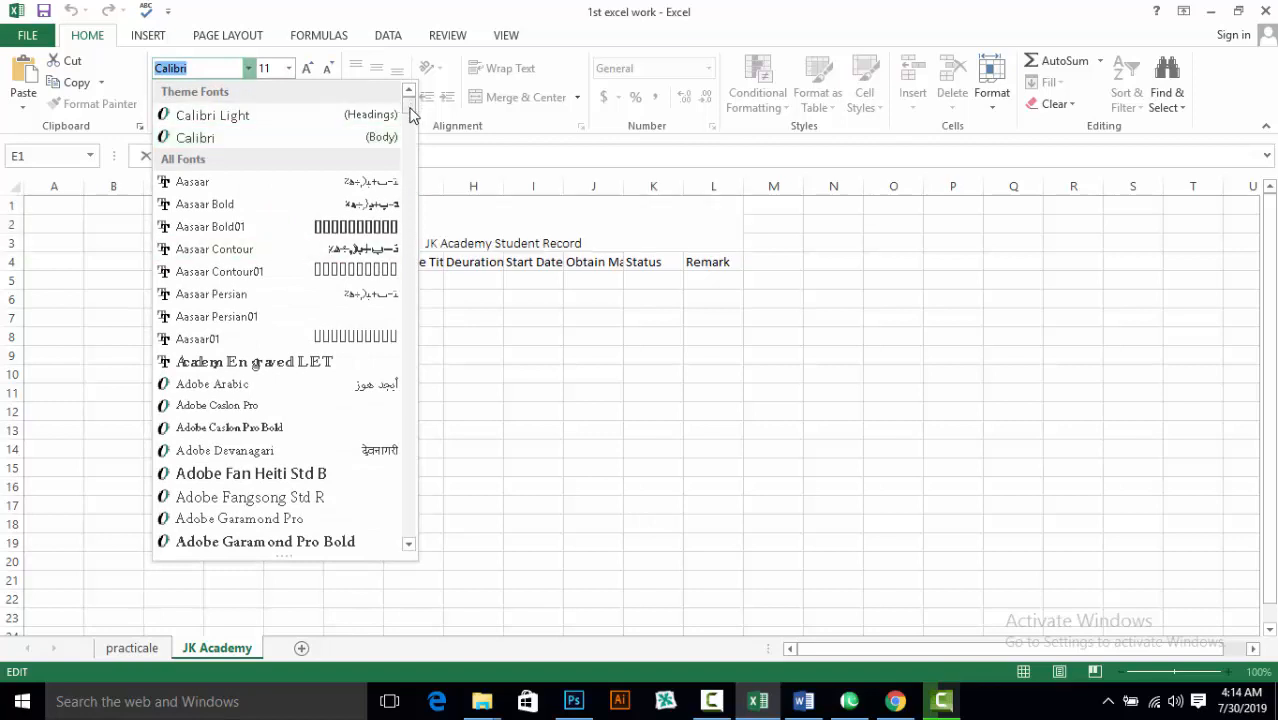
pyautogui.moveTo(409, 114); pyautogui.dragTo(410, 125)
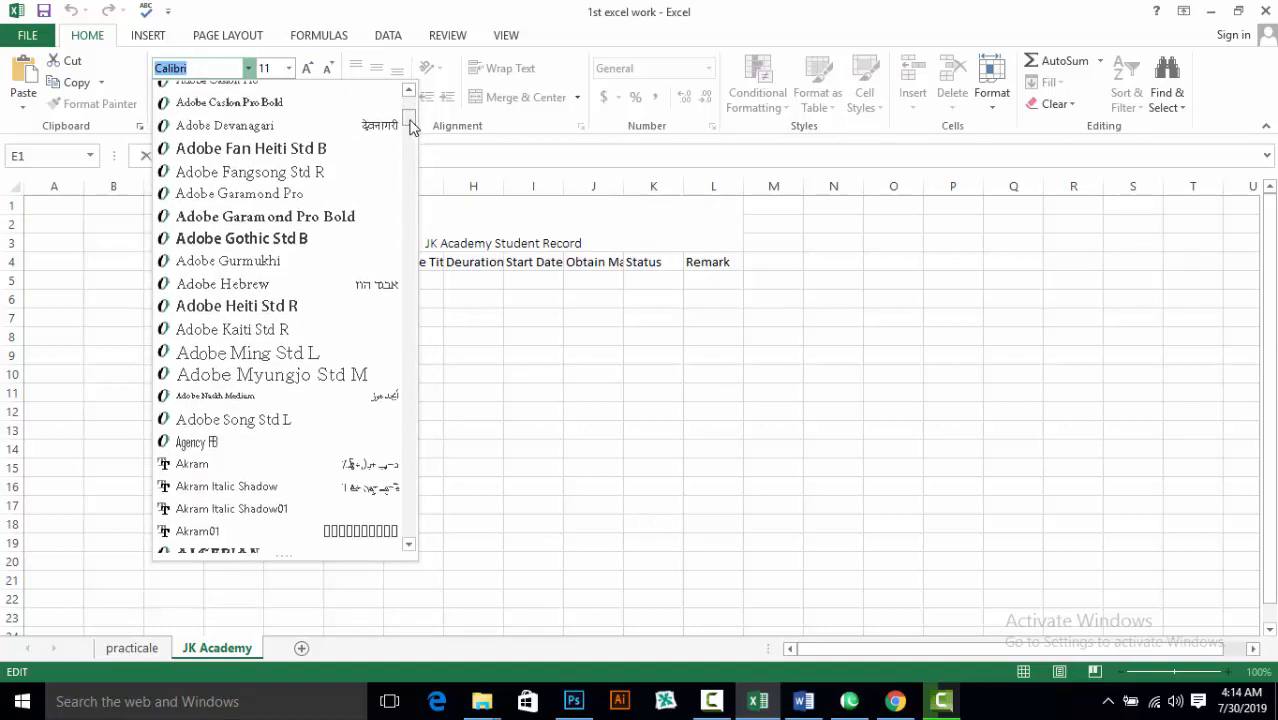
pyautogui.click(284, 240)
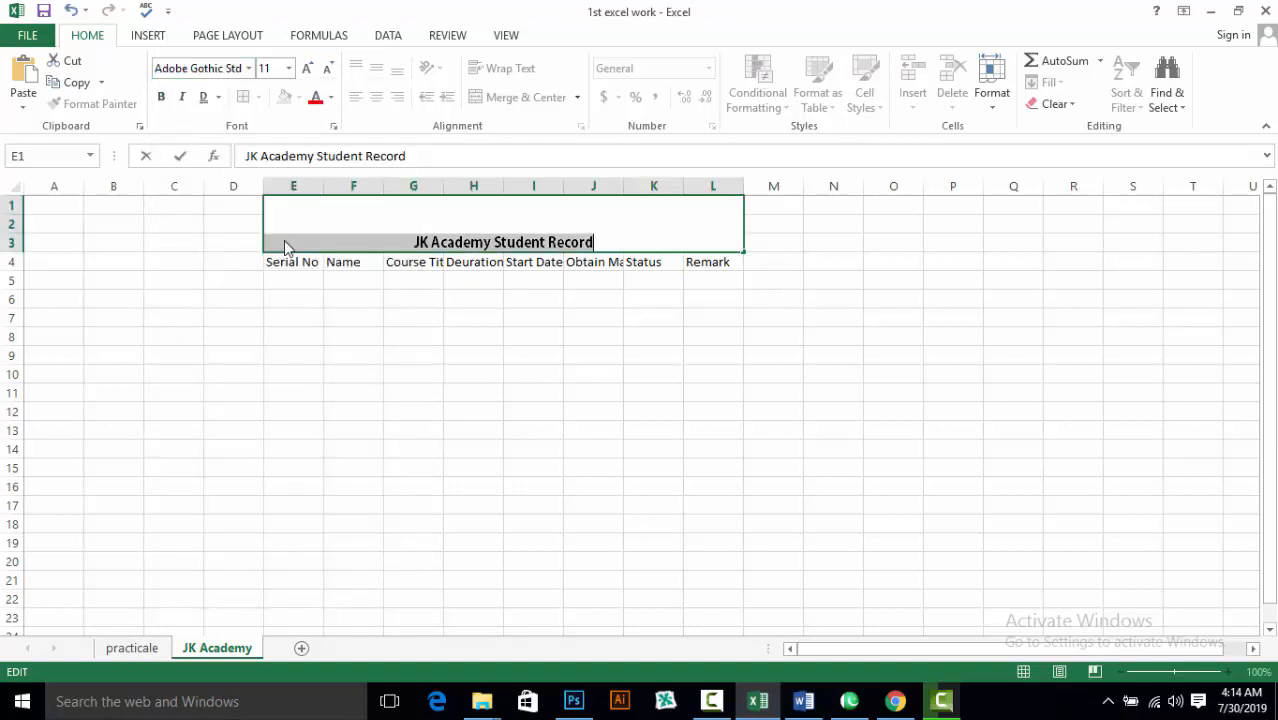
# Set the title text "JK Academy Student Record" to font size 20 and middle-align it vertically in its merged cell
pyautogui.click(287, 68)
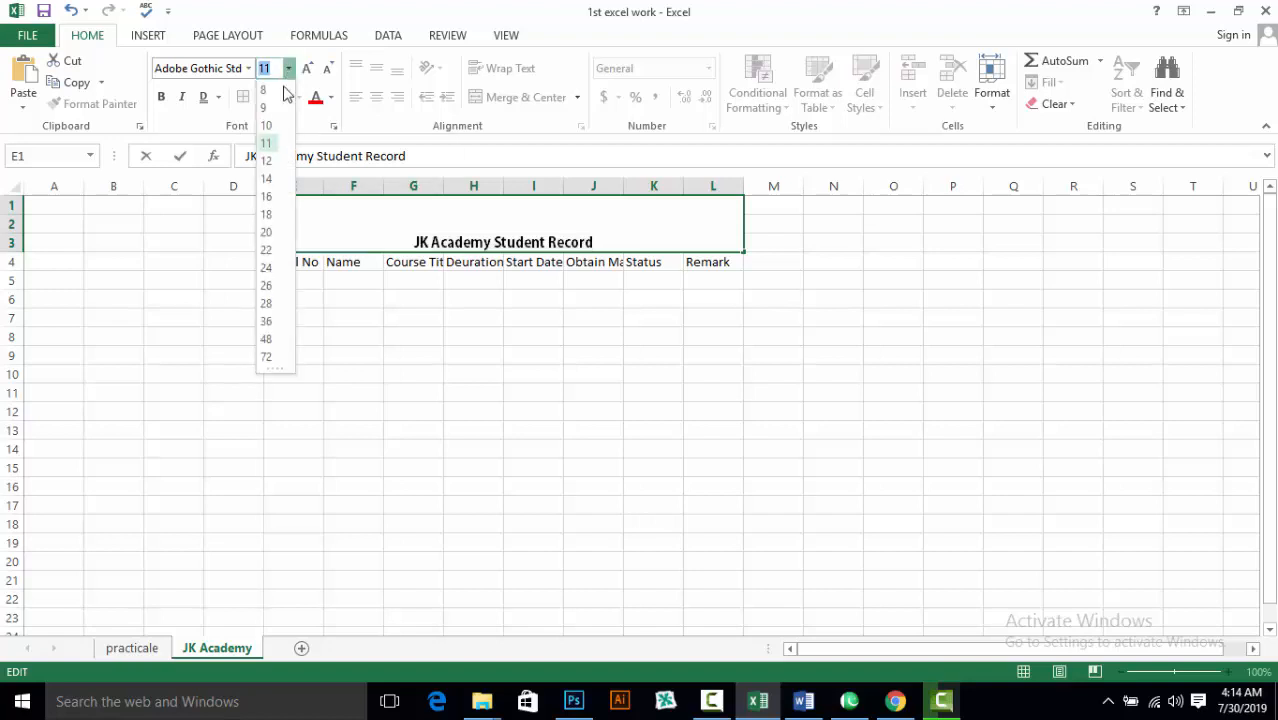
pyautogui.click(266, 233)
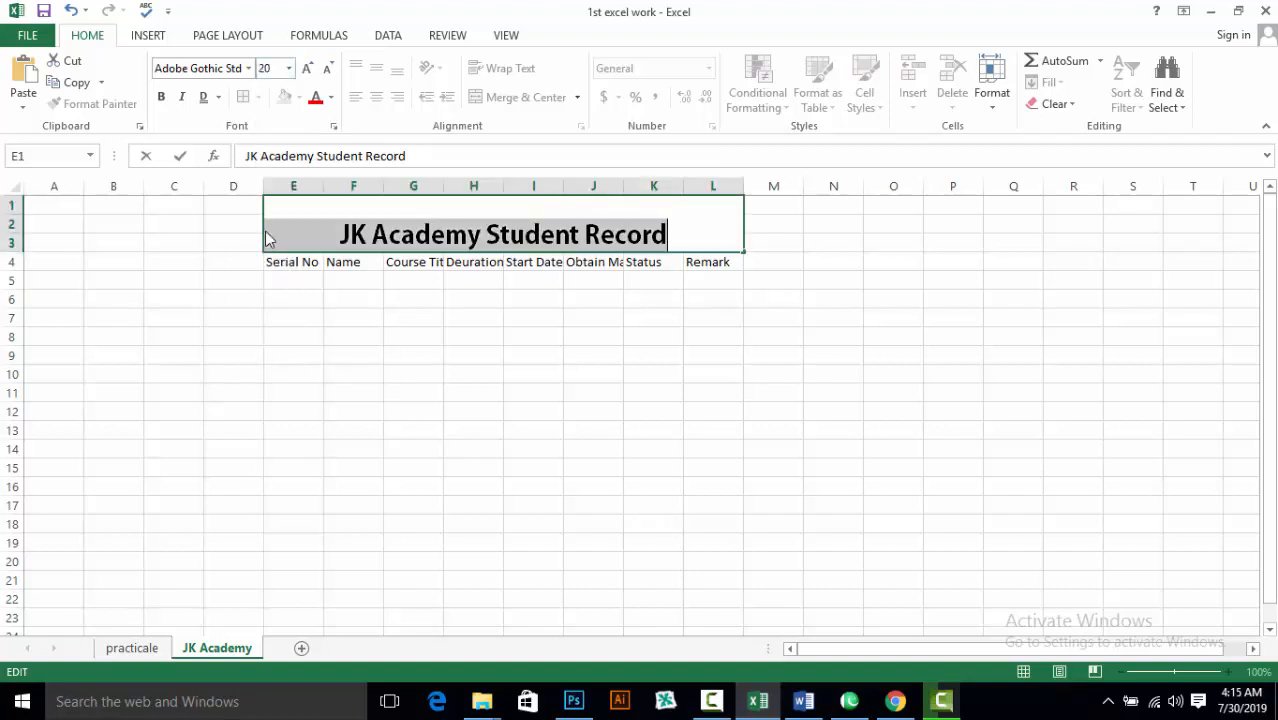
pyautogui.click(356, 224)
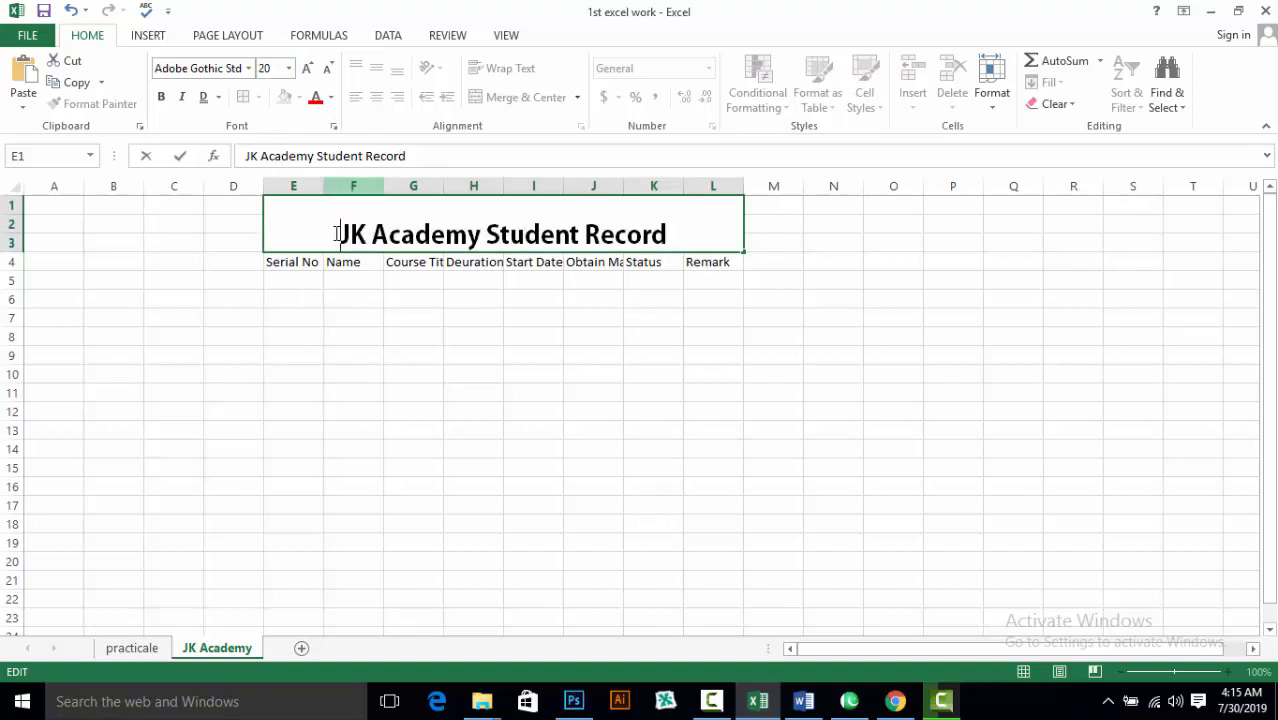
pyautogui.click(370, 312)
pyautogui.click(552, 236)
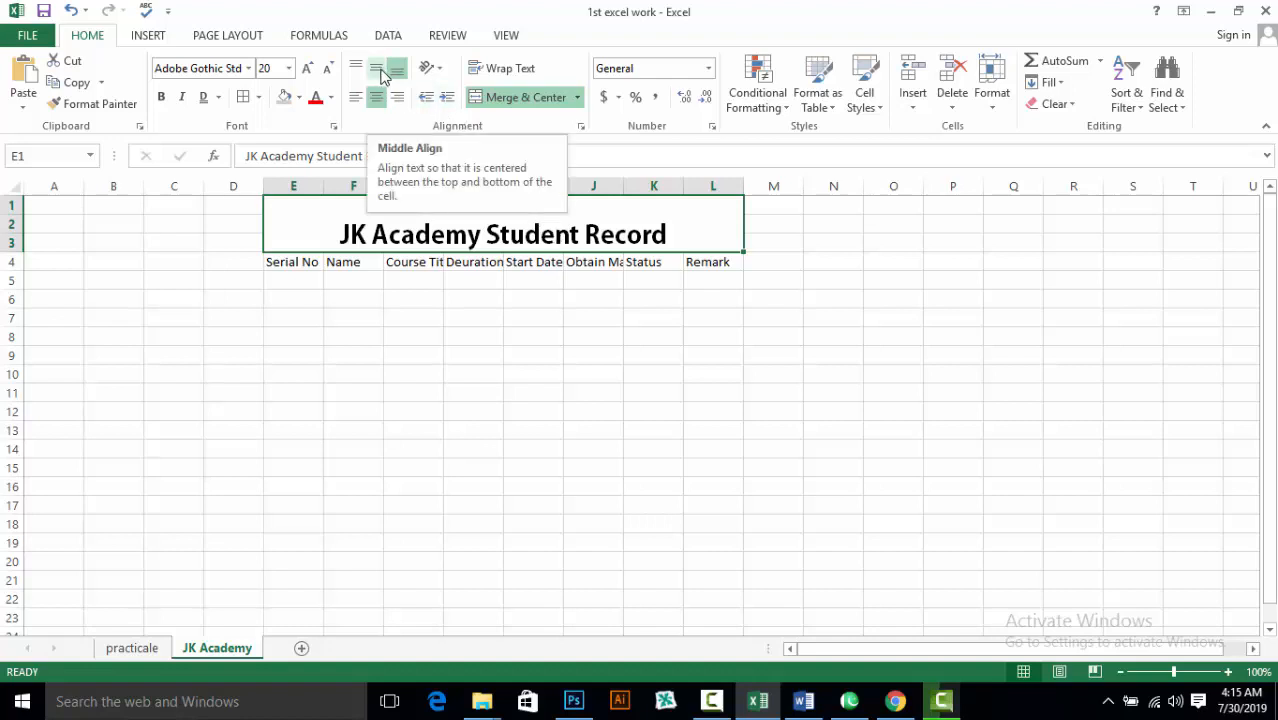
pyautogui.click(382, 76)
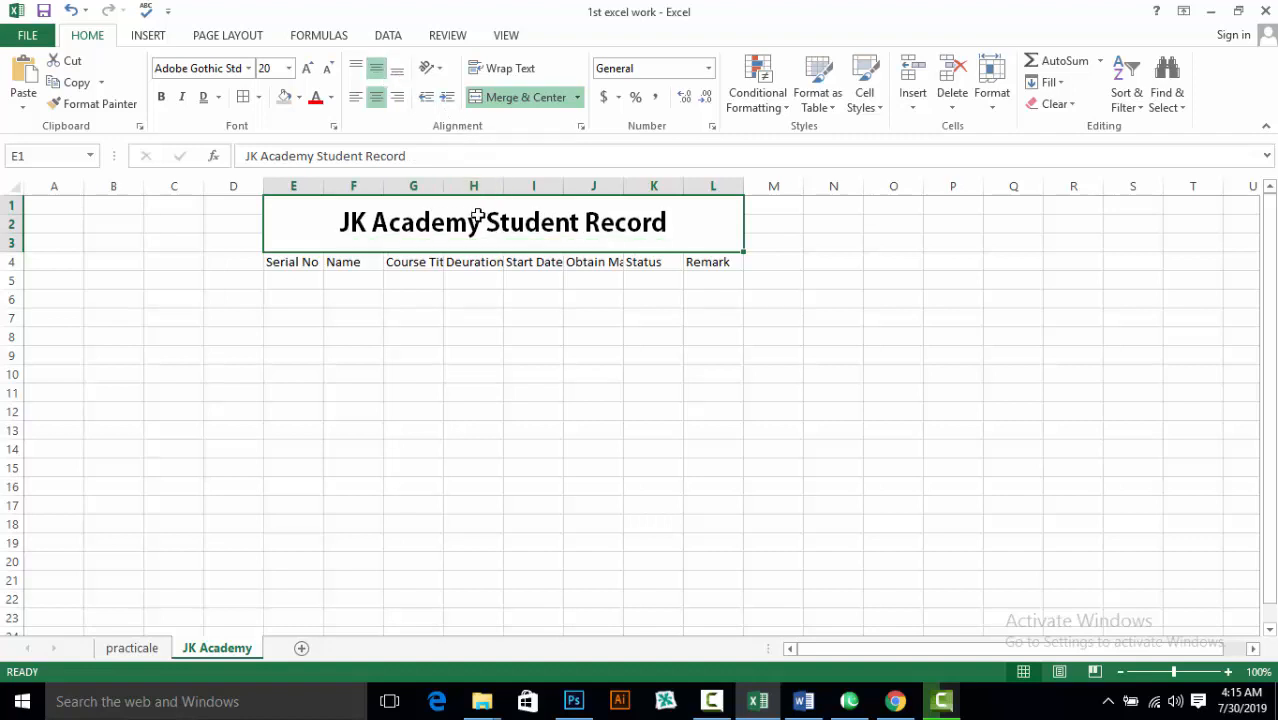
# Change the font color of the title text "JK Academy Student Record" to the darkest green theme shade
pyautogui.doubleClick(674, 227)
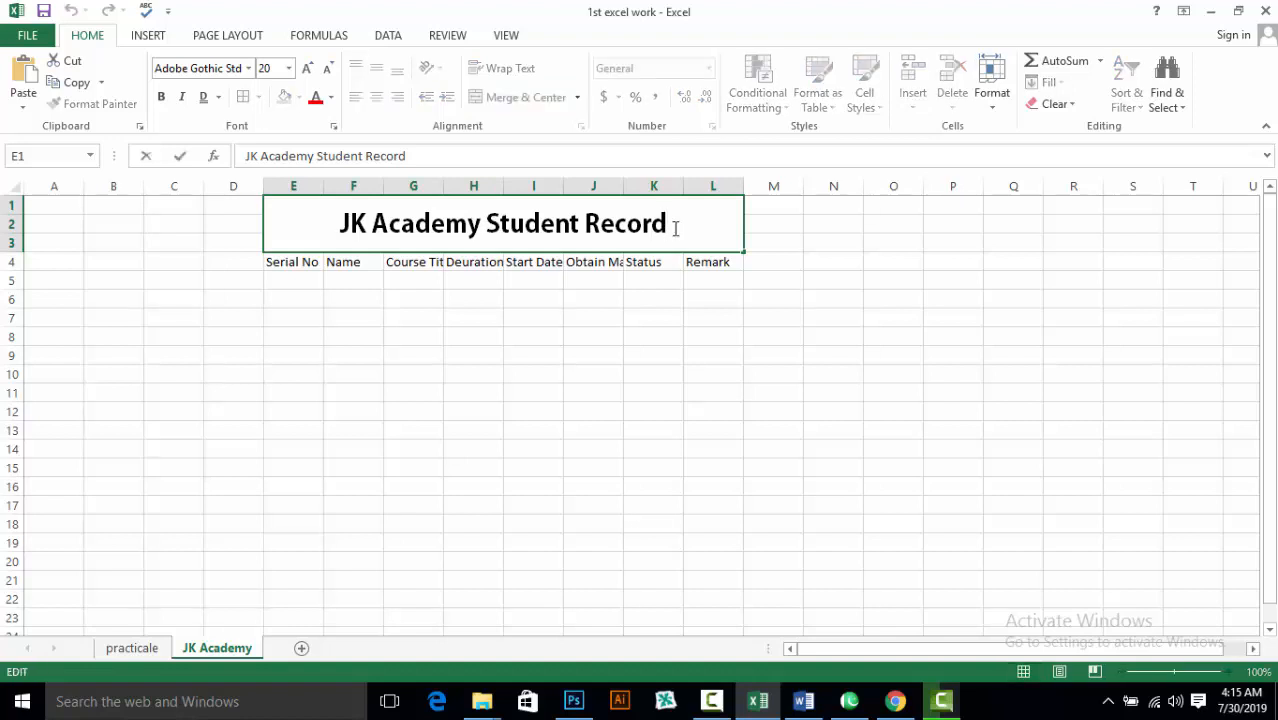
pyautogui.moveTo(672, 228); pyautogui.dragTo(345, 233)
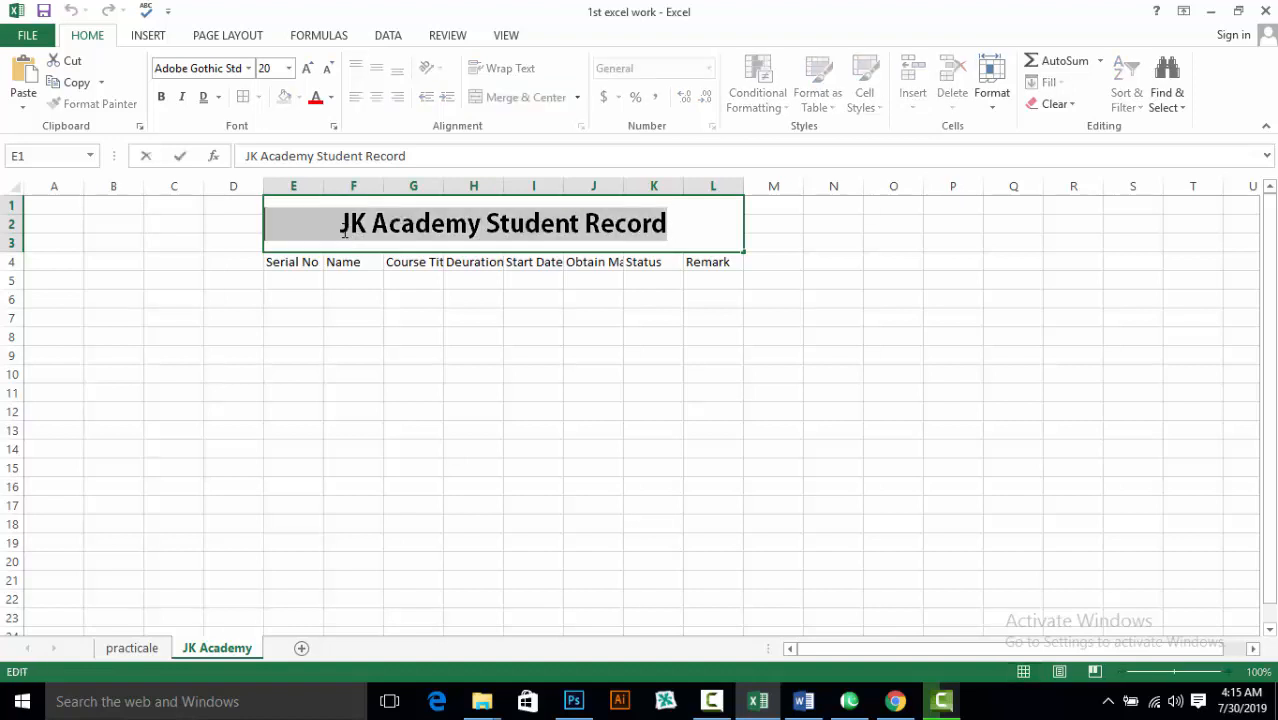
pyautogui.click(331, 97)
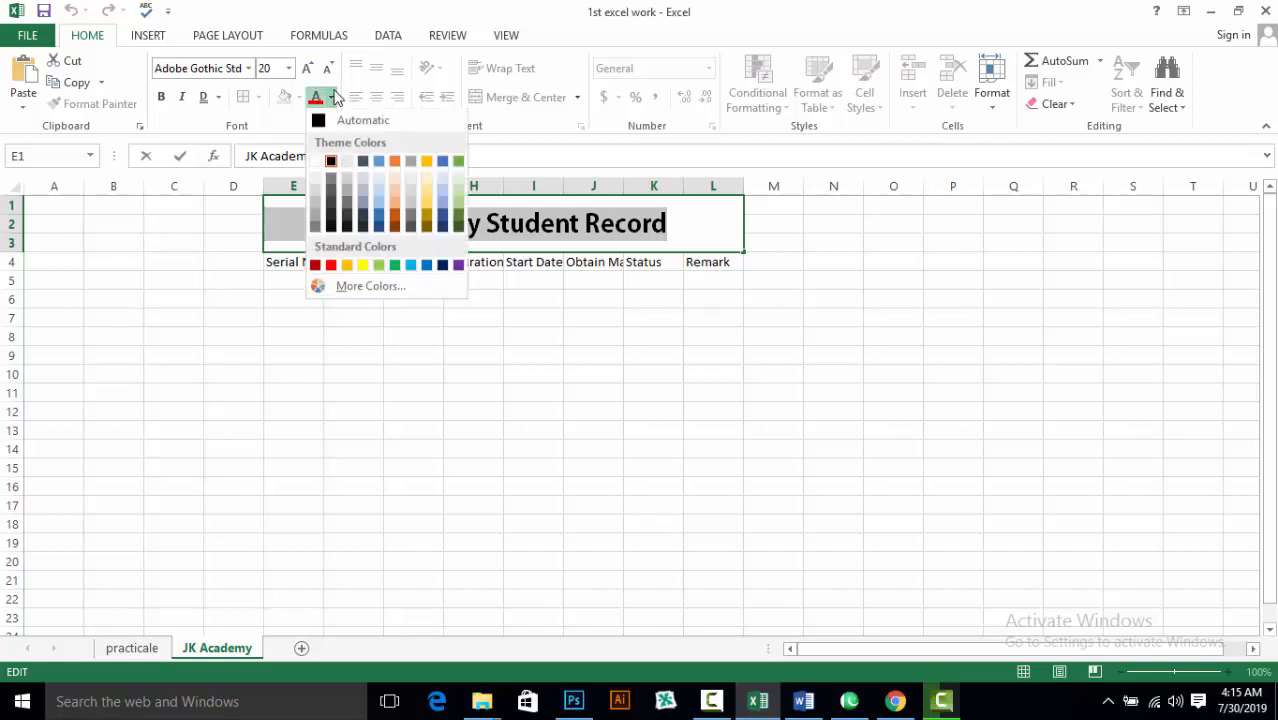
pyautogui.click(459, 226)
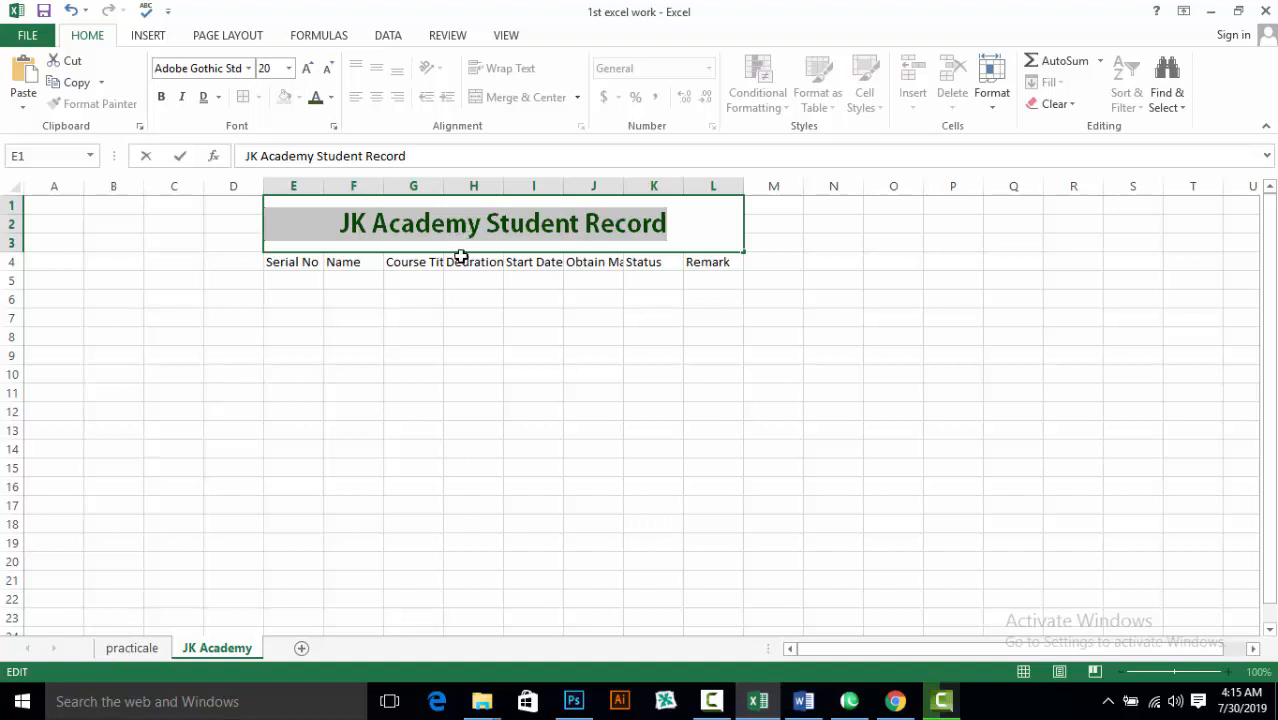
pyautogui.click(683, 222)
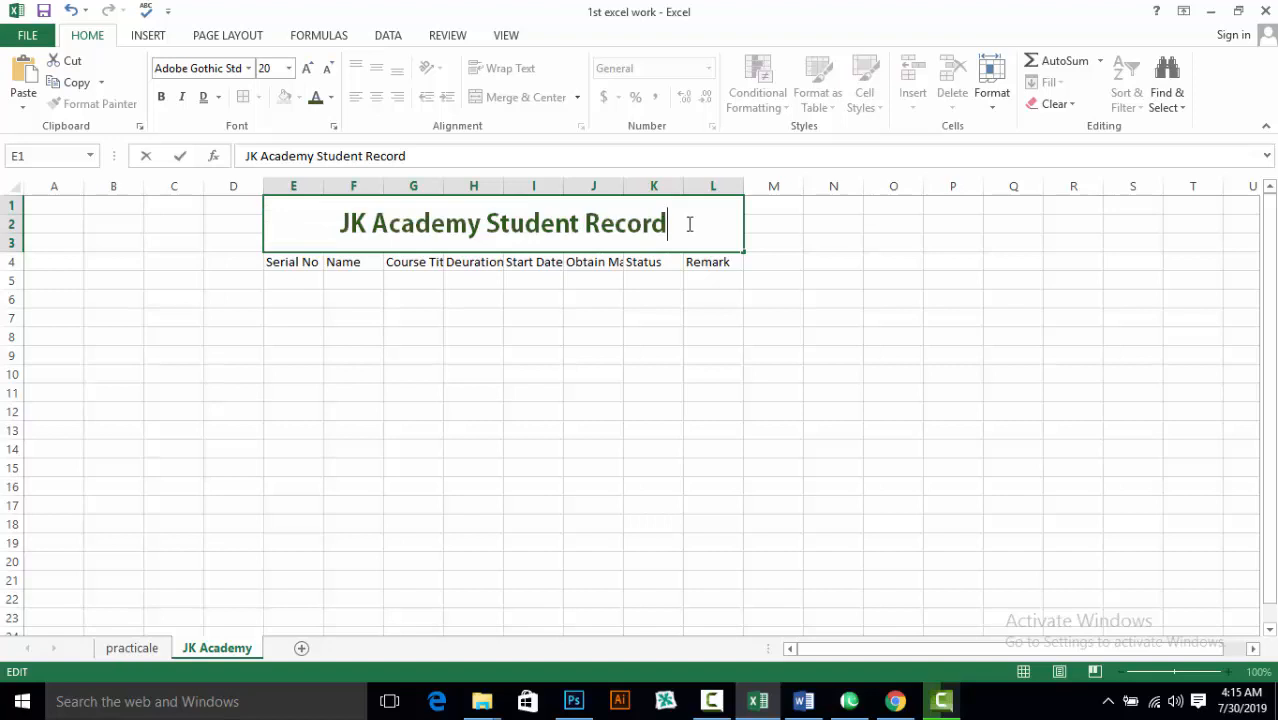
# Widen columns G, H and J to fit the Course Title, Deuration and Obtain Marks headings
pyautogui.click(292, 262)
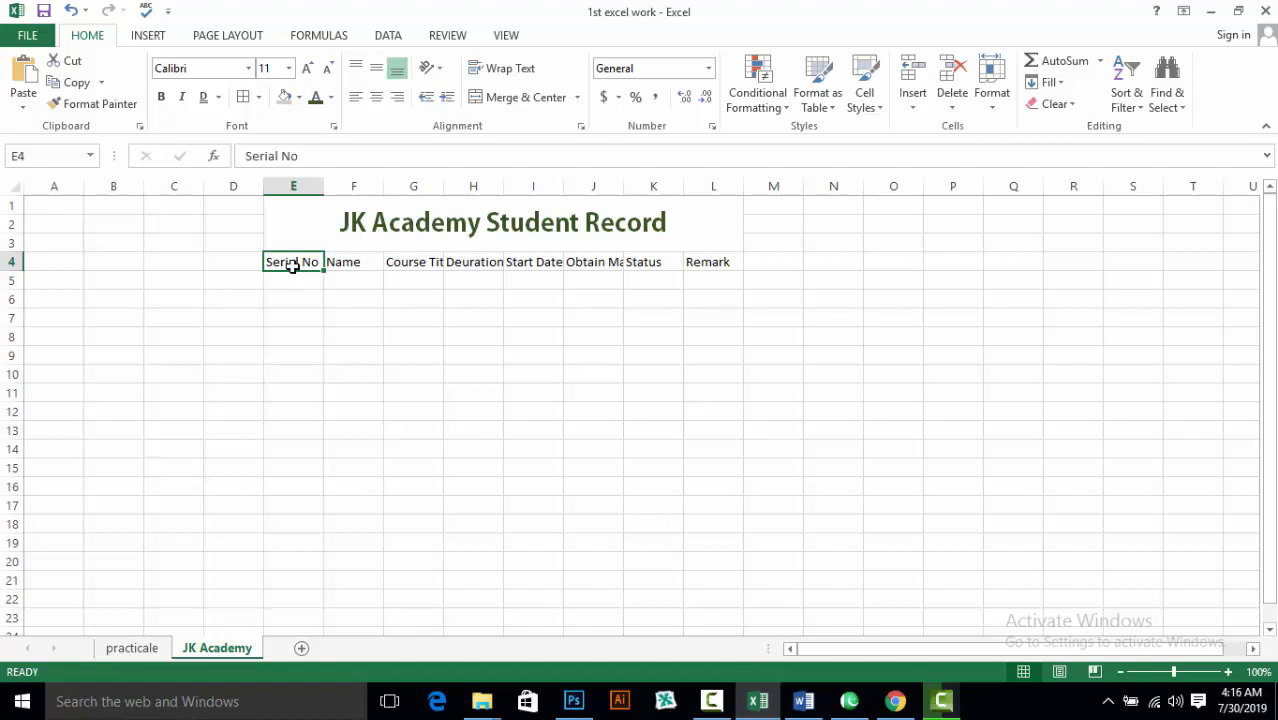
pyautogui.click(336, 261)
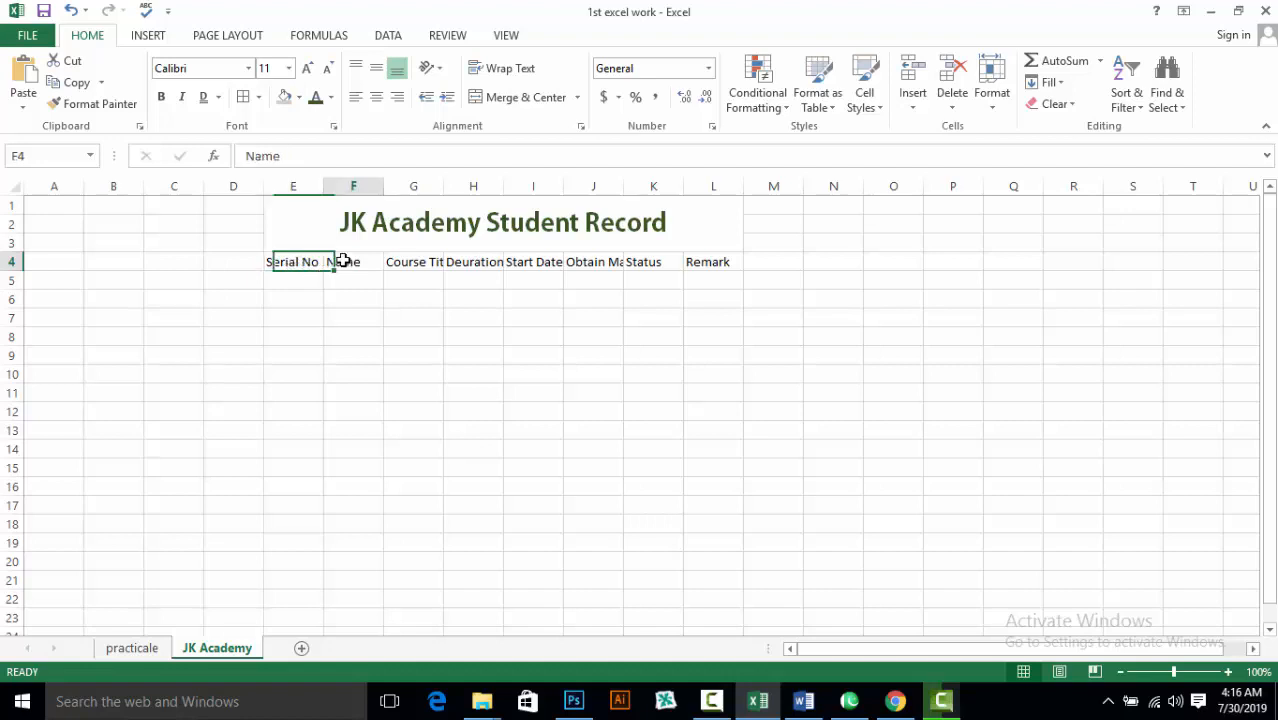
pyautogui.click(408, 262)
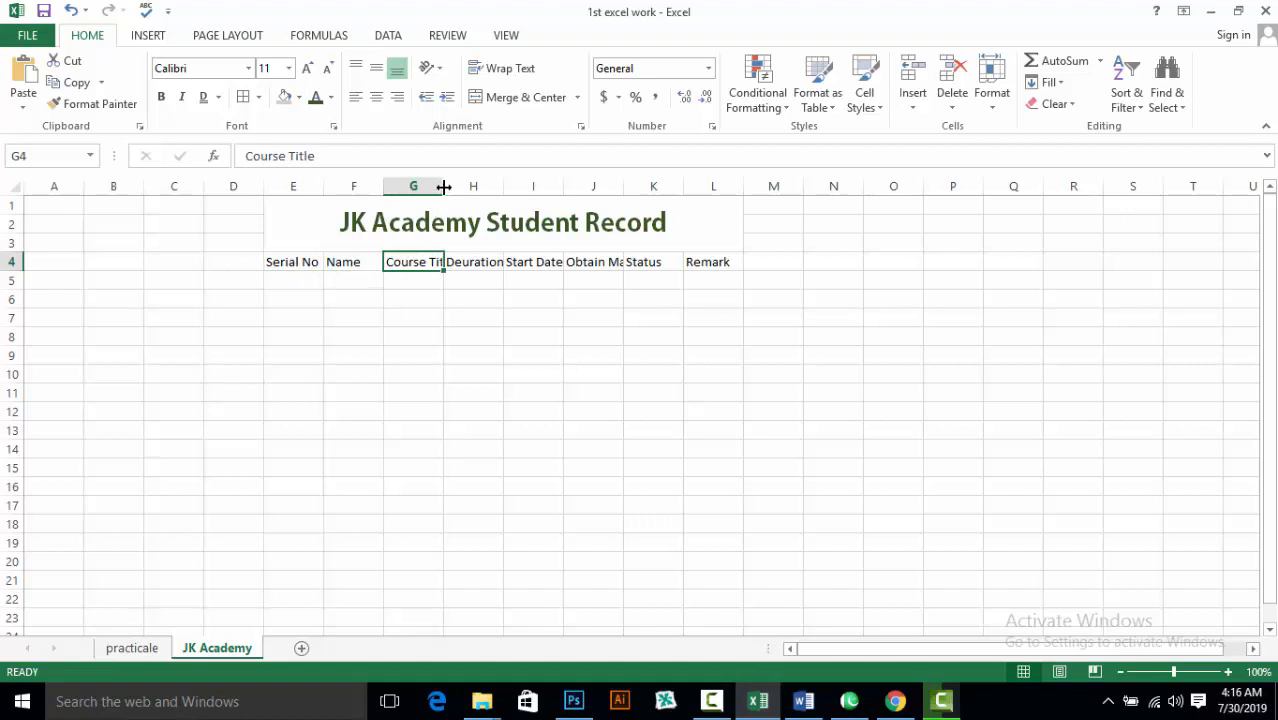
pyautogui.moveTo(443, 187); pyautogui.dragTo(465, 186)
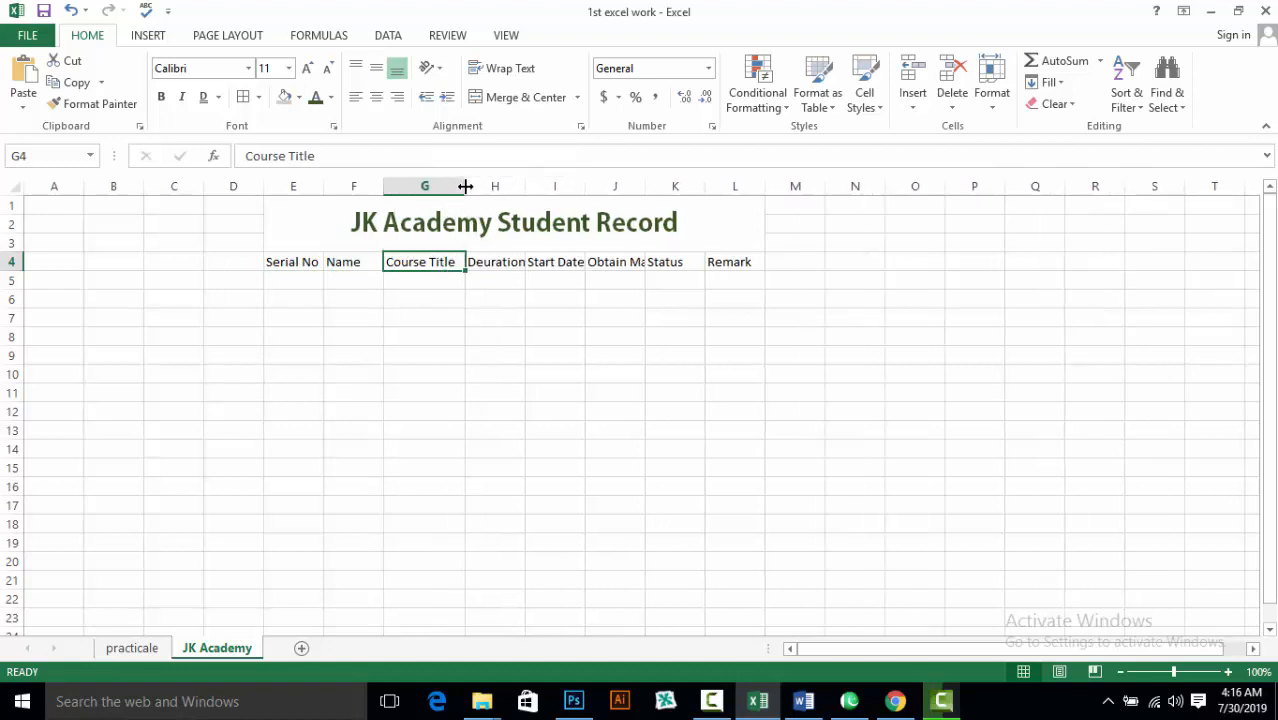
pyautogui.click(478, 262)
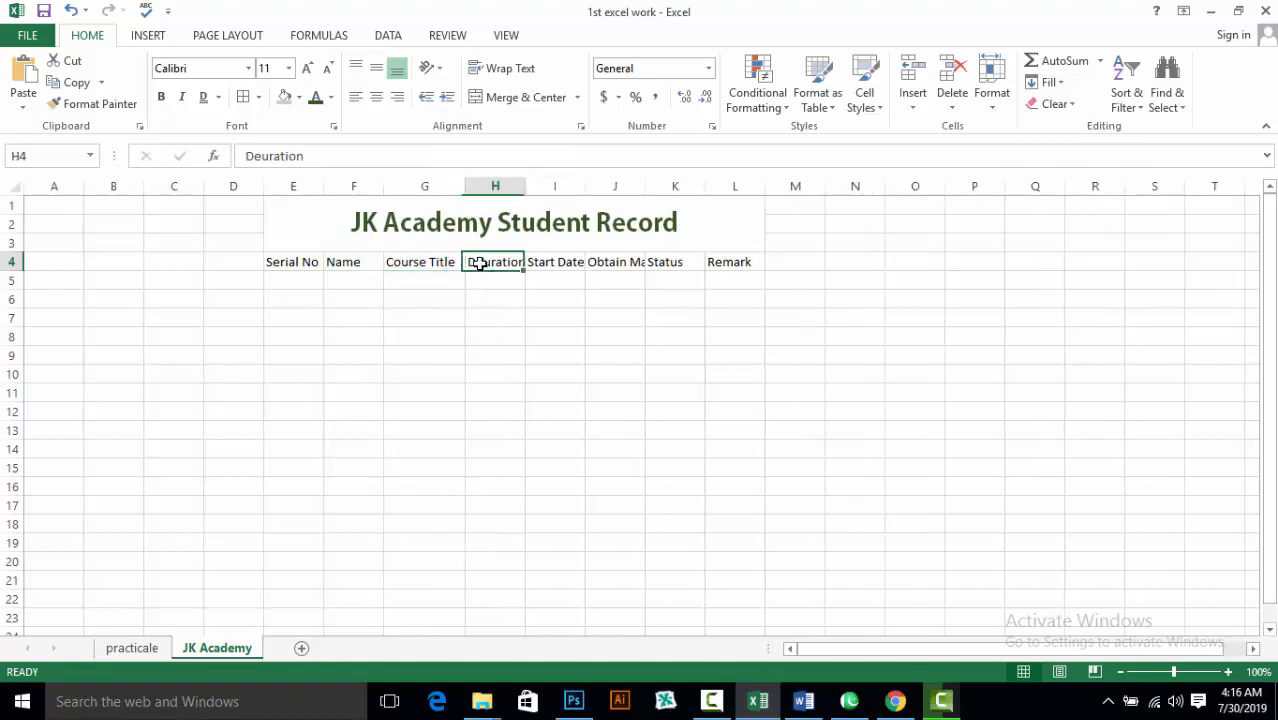
pyautogui.moveTo(525, 187); pyautogui.dragTo(541, 190)
pyautogui.click(565, 262)
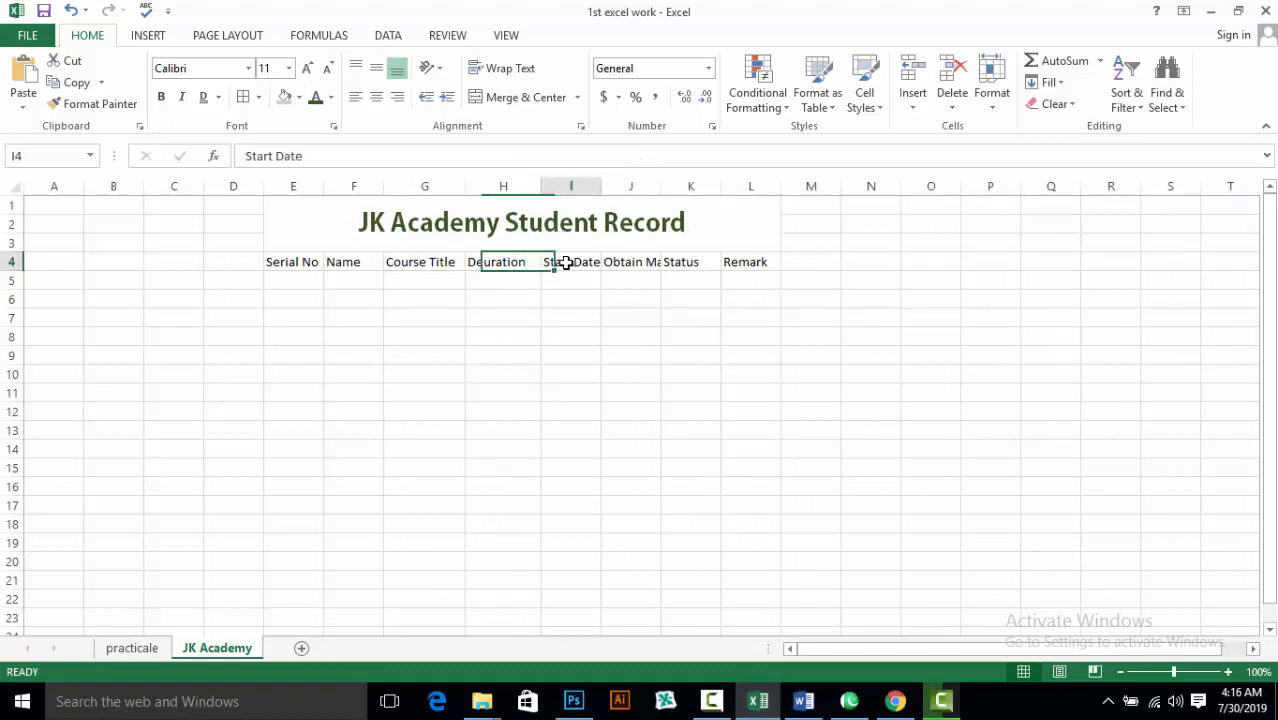
pyautogui.click(624, 265)
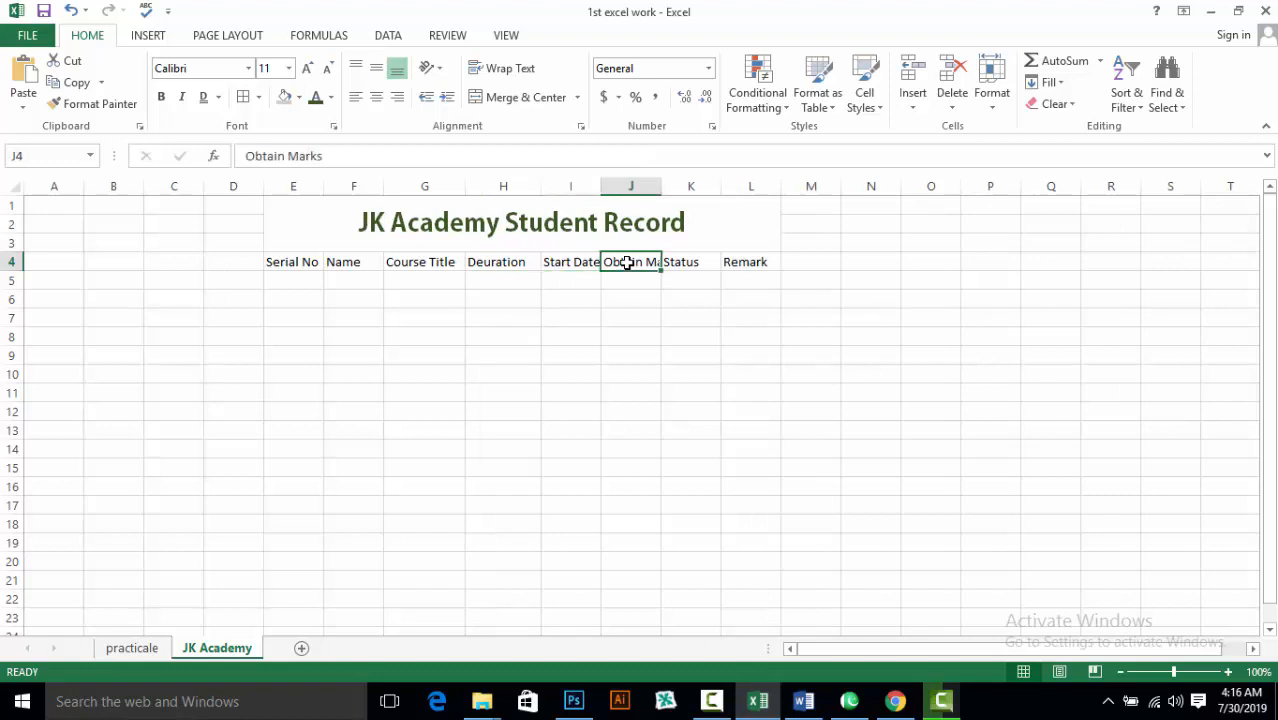
pyautogui.moveTo(661, 187); pyautogui.dragTo(690, 185)
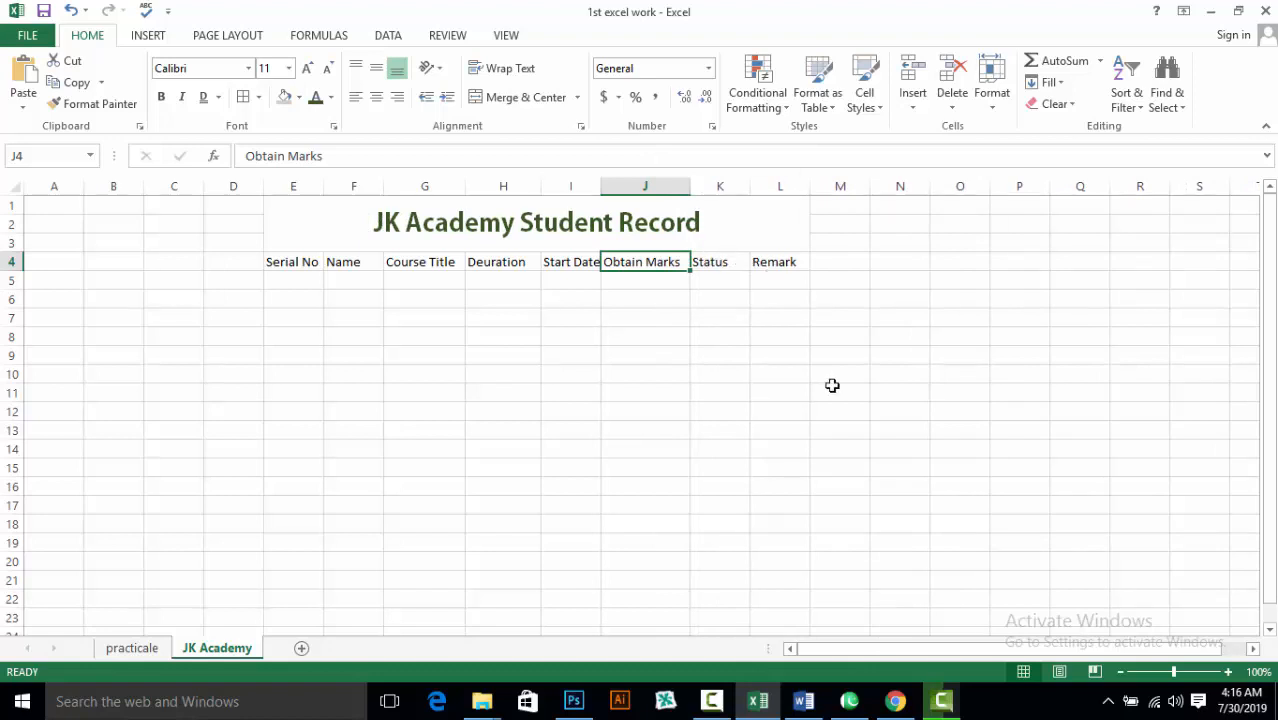
# Format the Serial No heading in cell E4 as bold, dark blue text in the Adobe Gothic Std B font
pyautogui.click(283, 202)
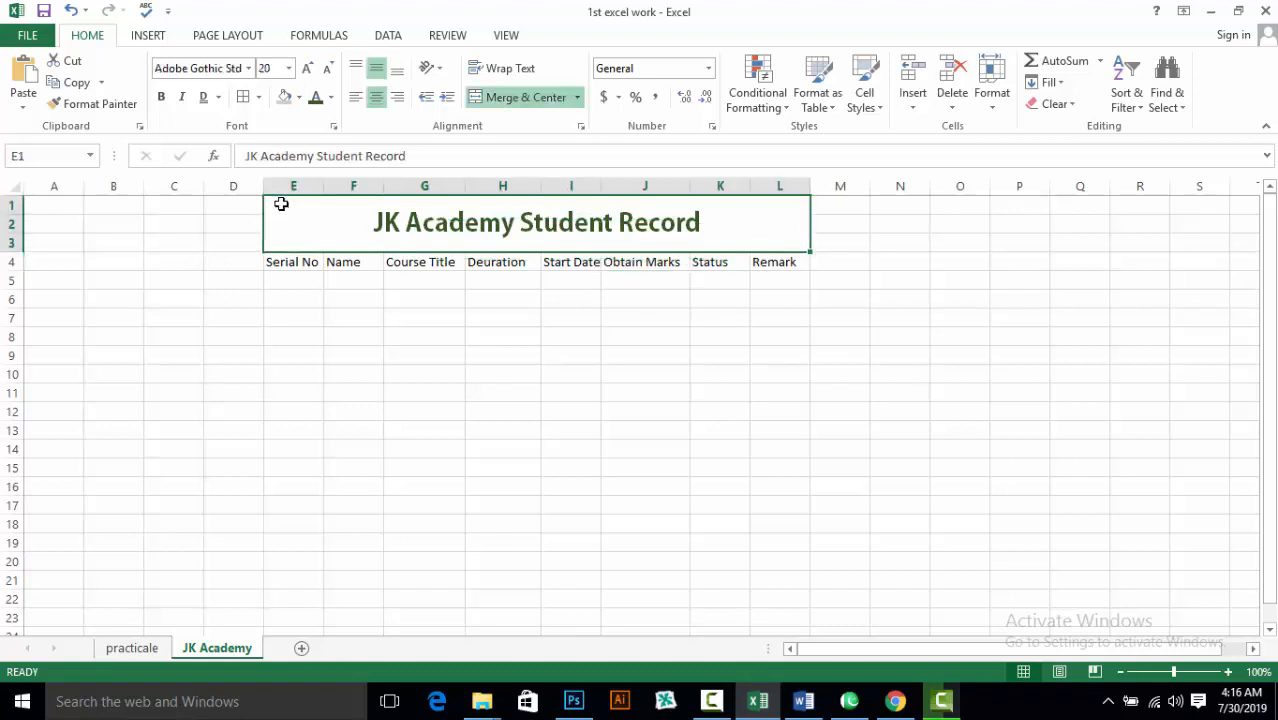
pyautogui.click(278, 269)
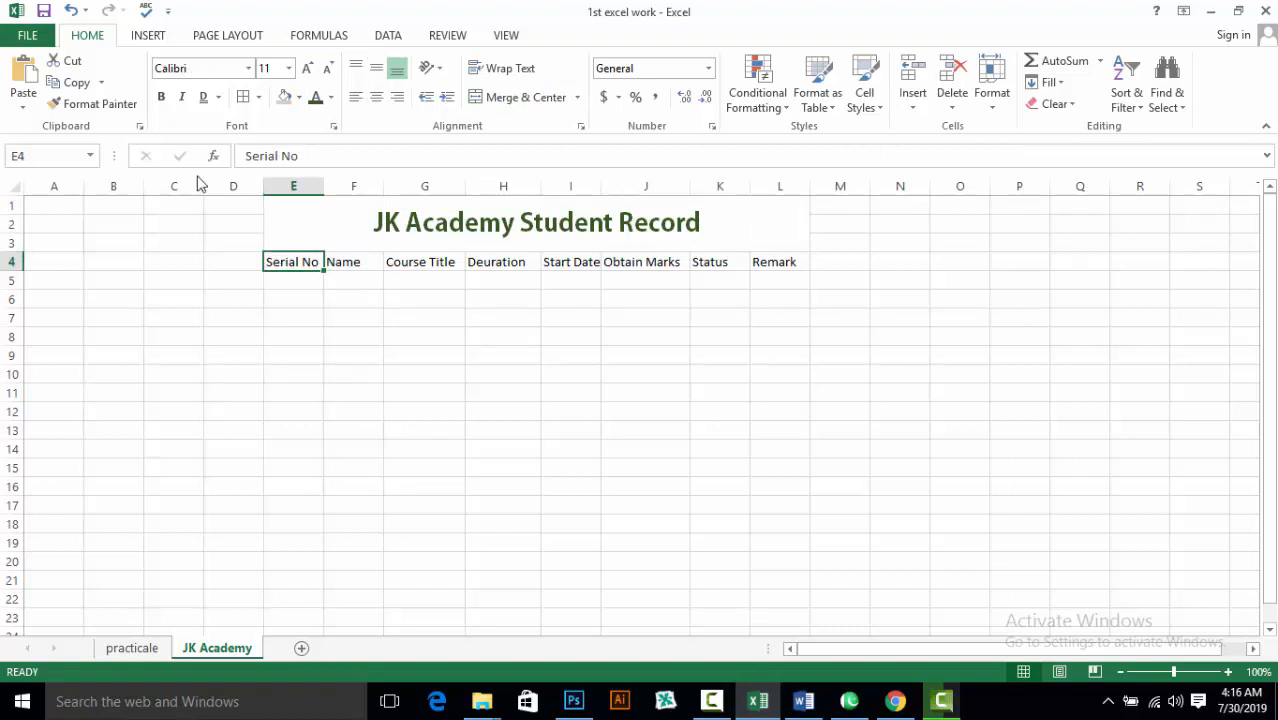
pyautogui.click(163, 98)
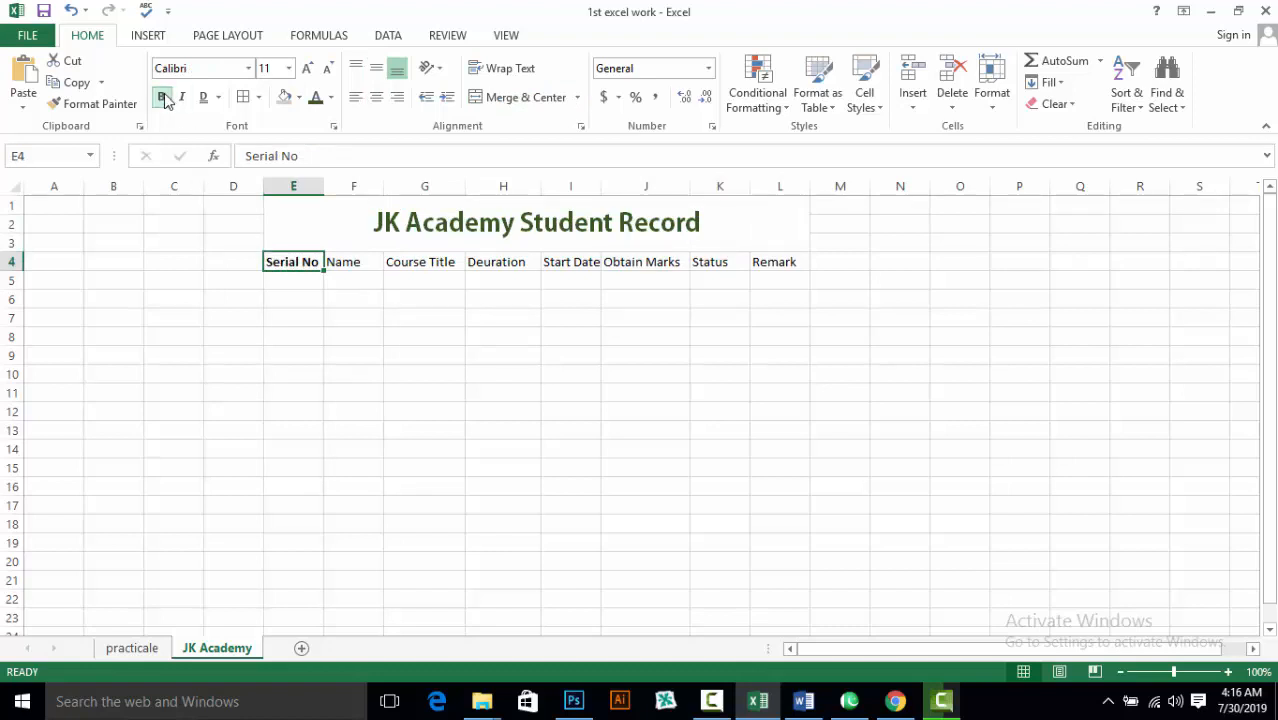
pyautogui.click(250, 68)
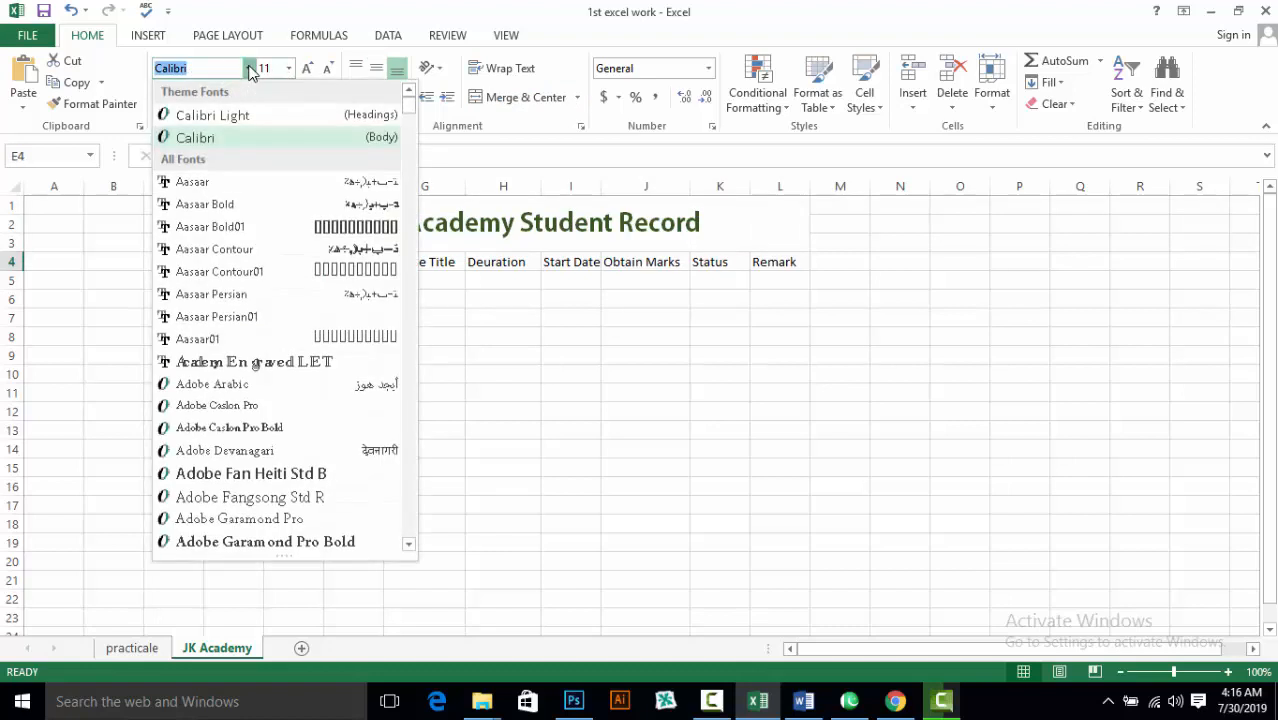
pyautogui.moveTo(409, 107); pyautogui.dragTo(413, 120)
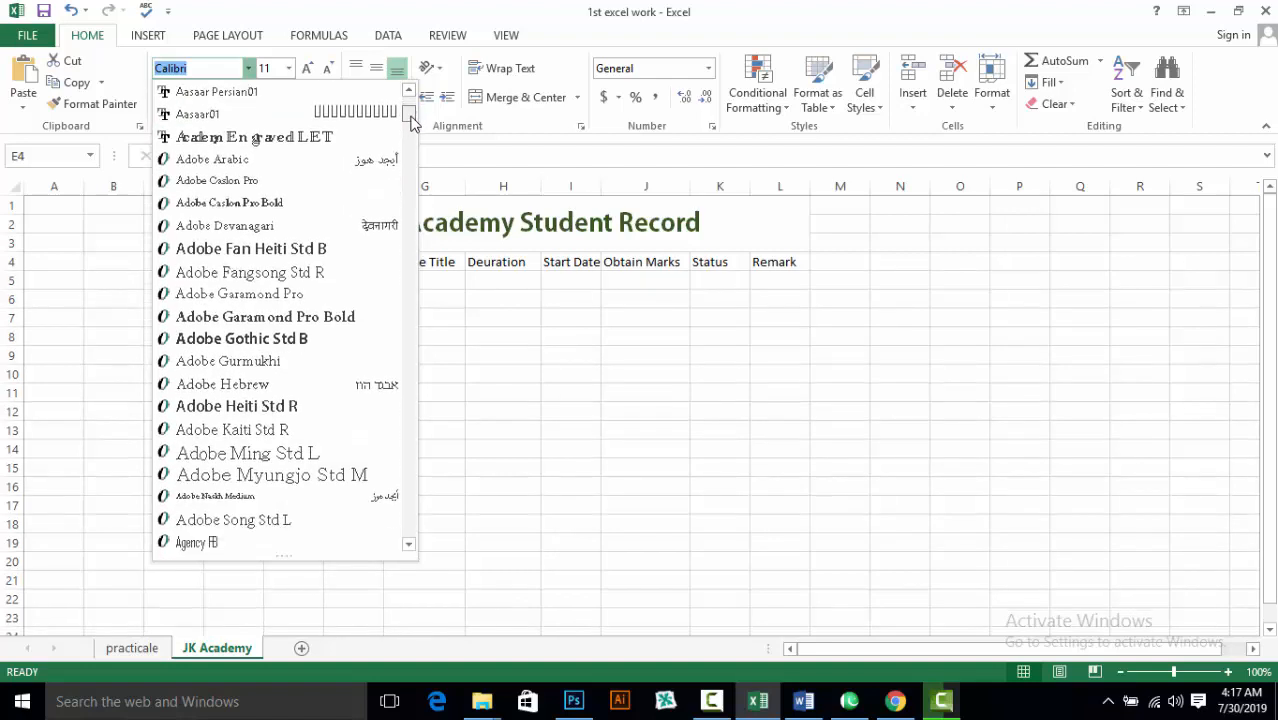
pyautogui.click(221, 340)
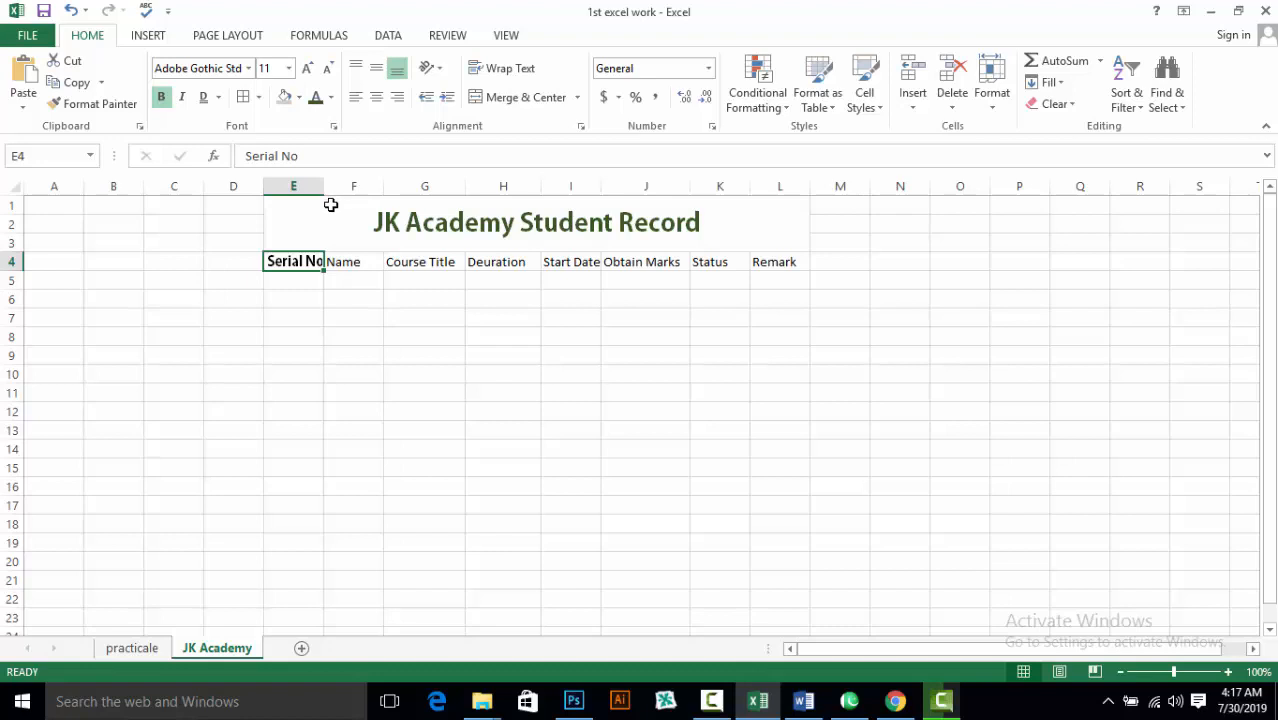
pyautogui.click(332, 98)
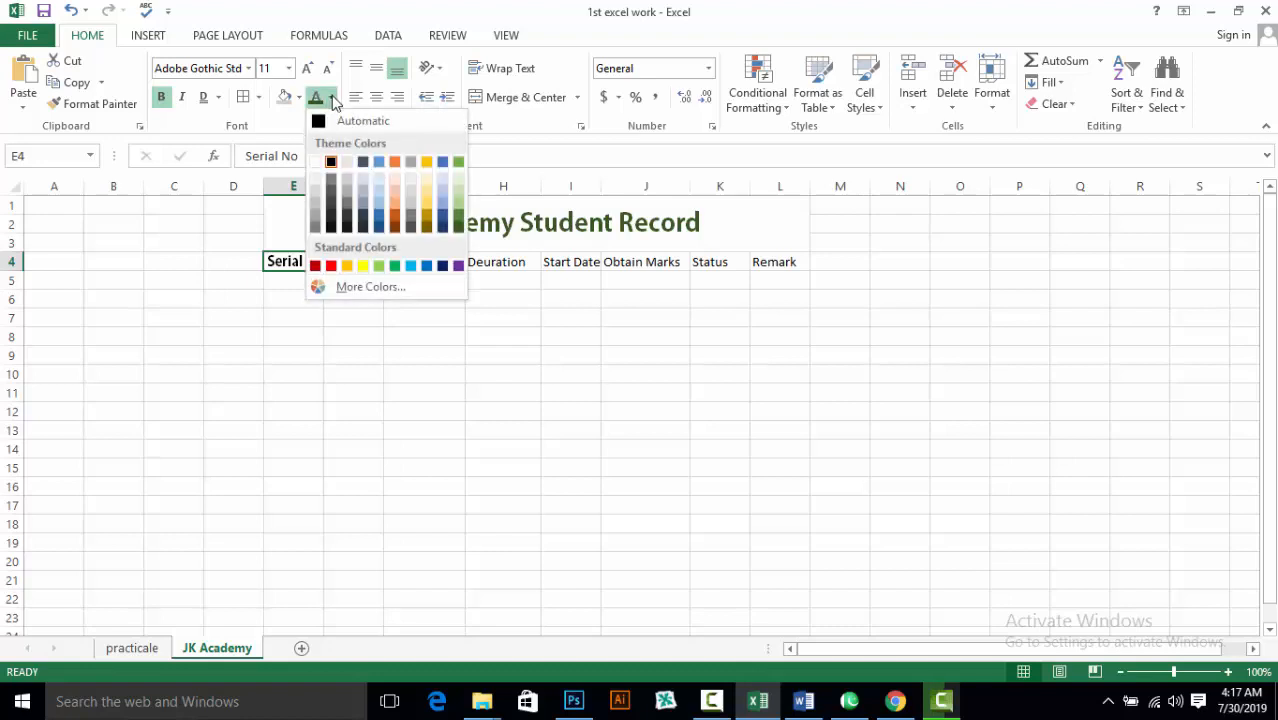
pyautogui.click(440, 265)
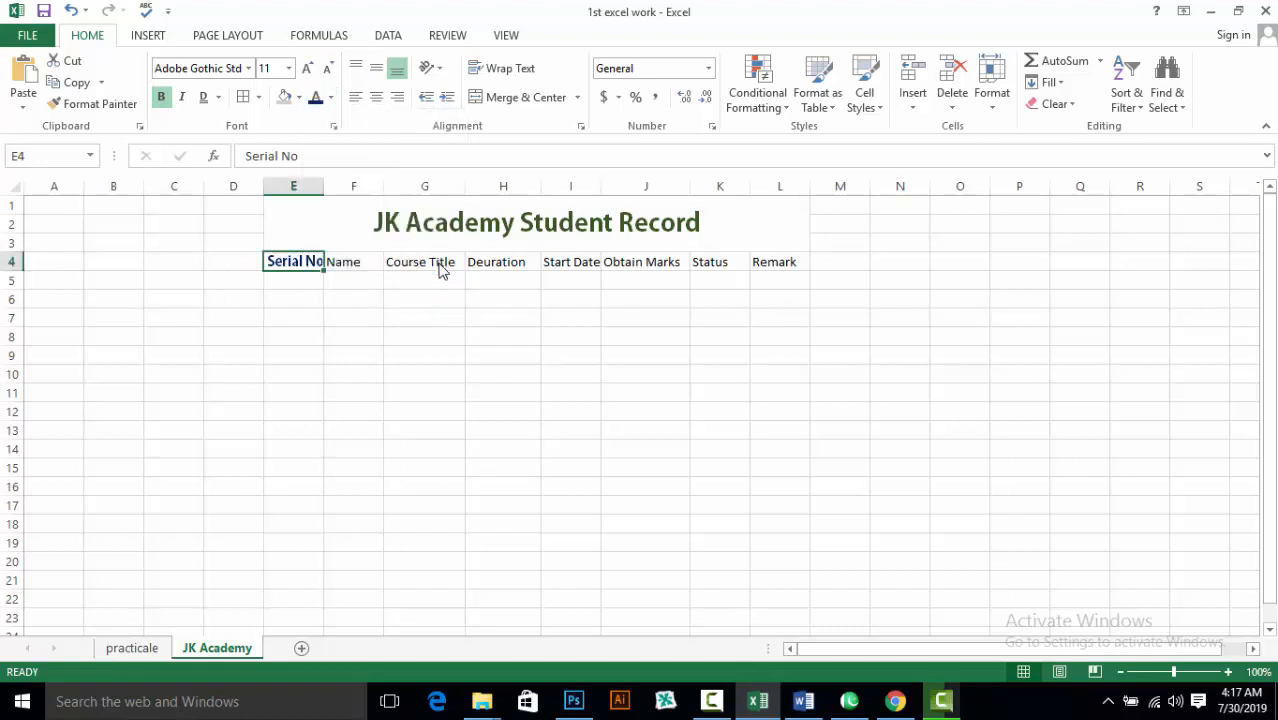
# Copy the Serial No heading's formatting to each remaining heading from Name to Remark with Format Painter
pyautogui.click(122, 111)
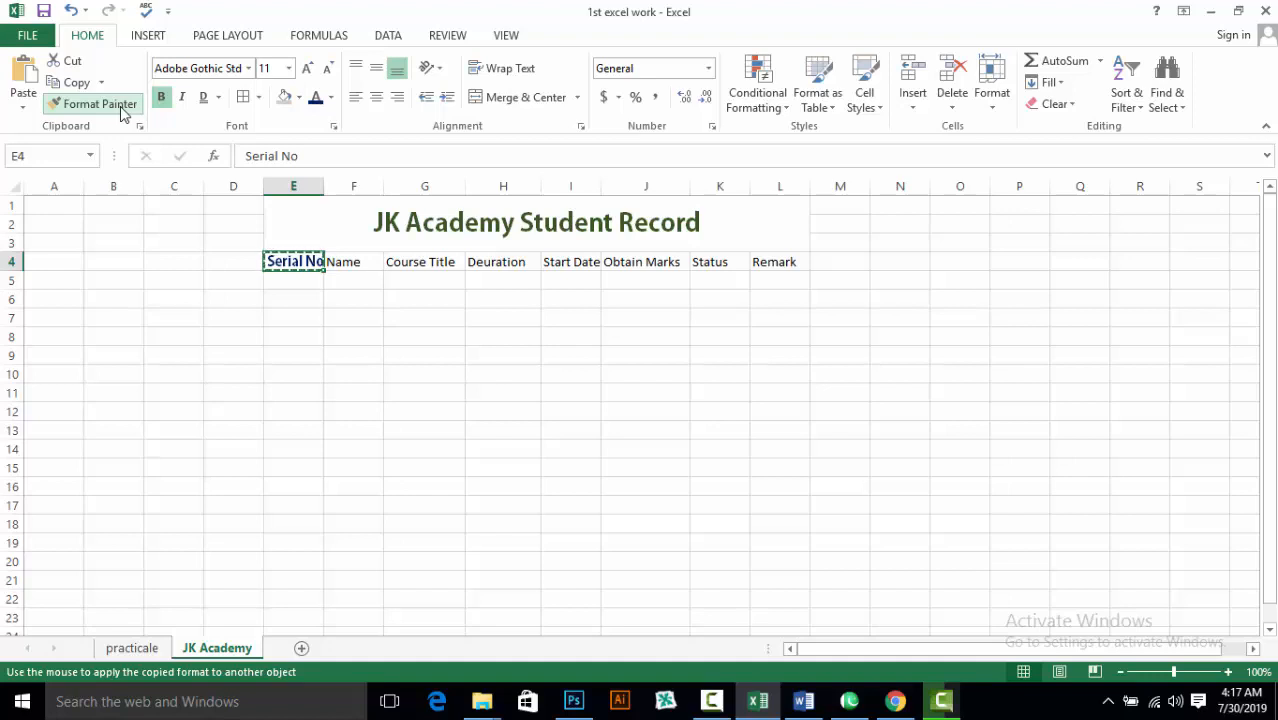
pyautogui.click(345, 261)
pyautogui.click(415, 261)
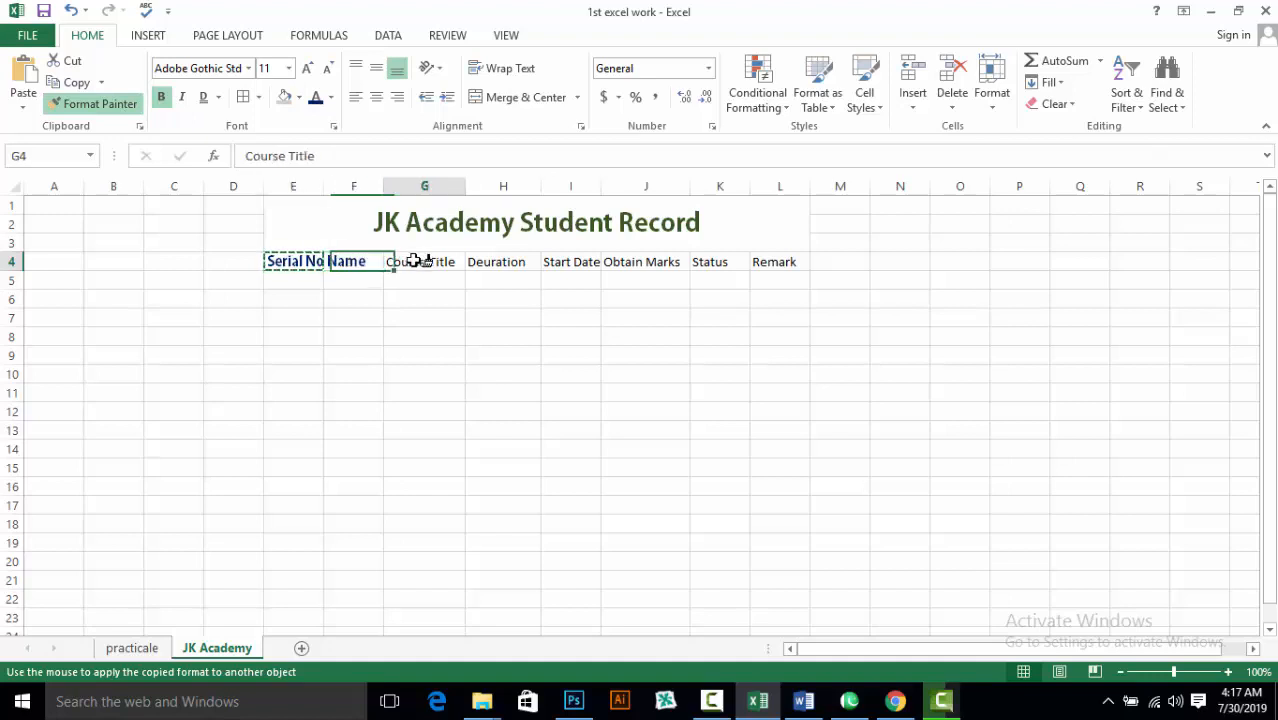
pyautogui.click(497, 261)
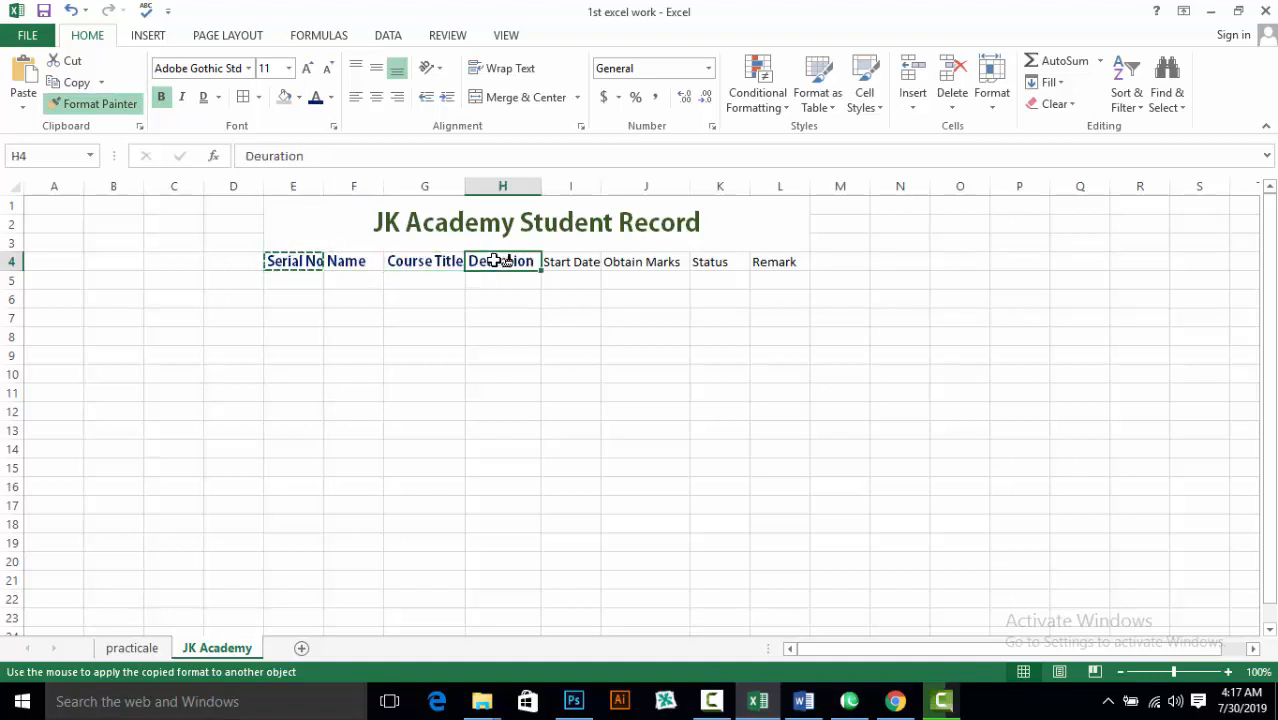
pyautogui.click(566, 261)
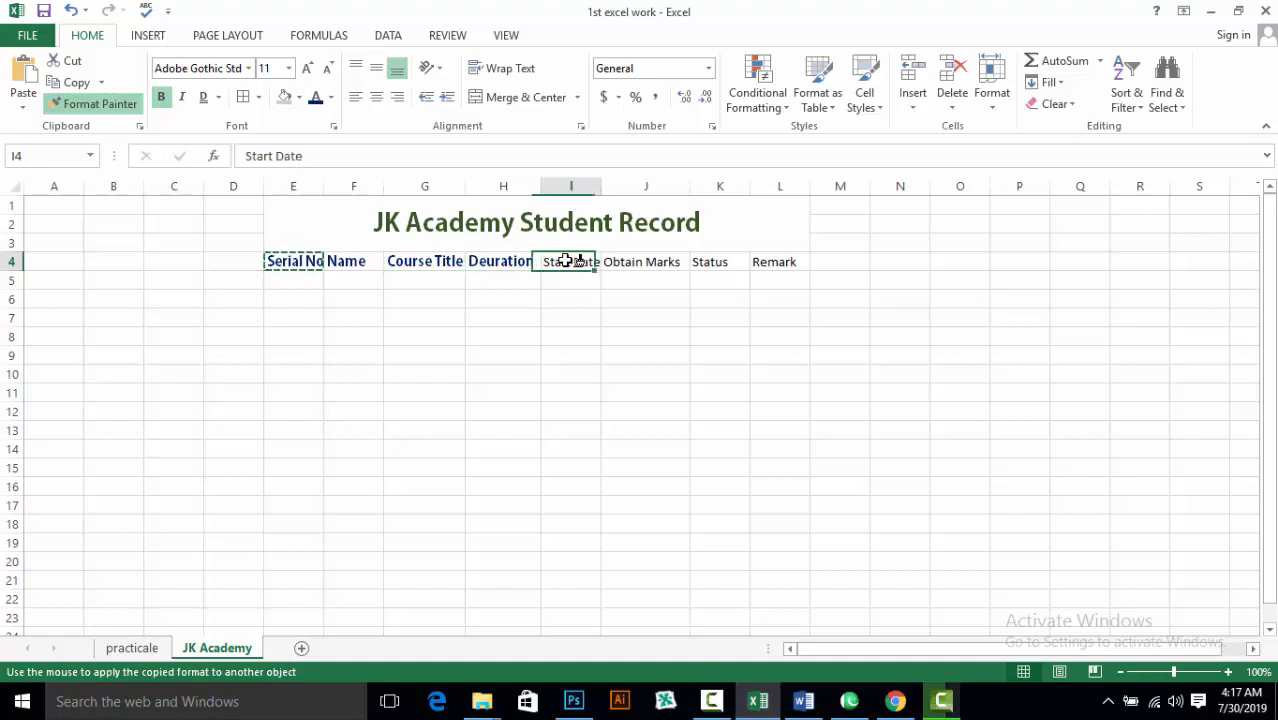
pyautogui.click(627, 261)
pyautogui.click(705, 261)
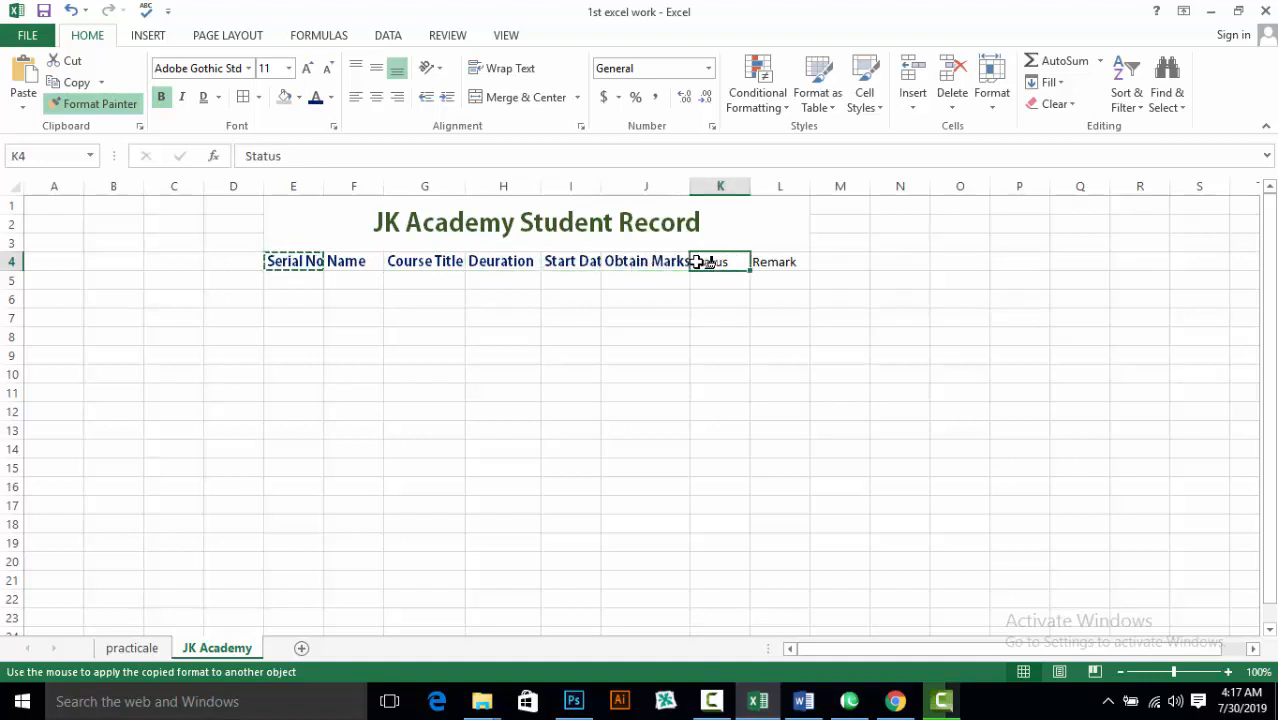
pyautogui.click(766, 261)
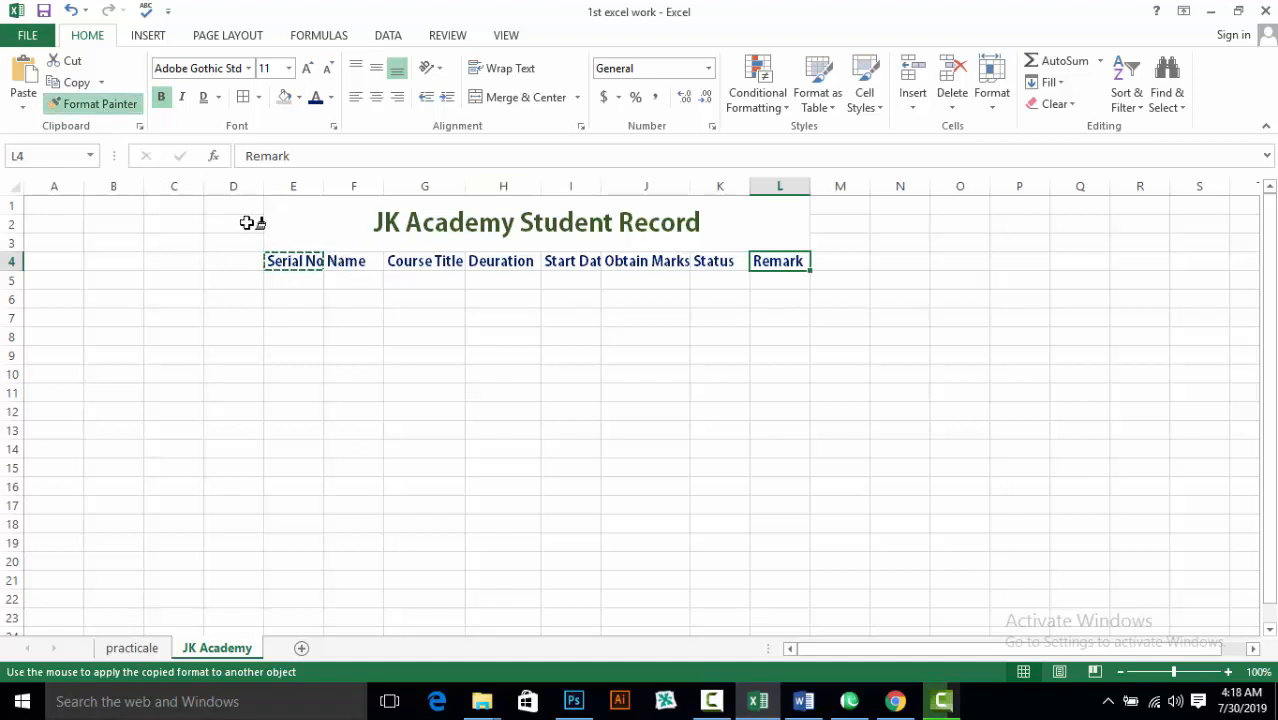
pyautogui.click(116, 113)
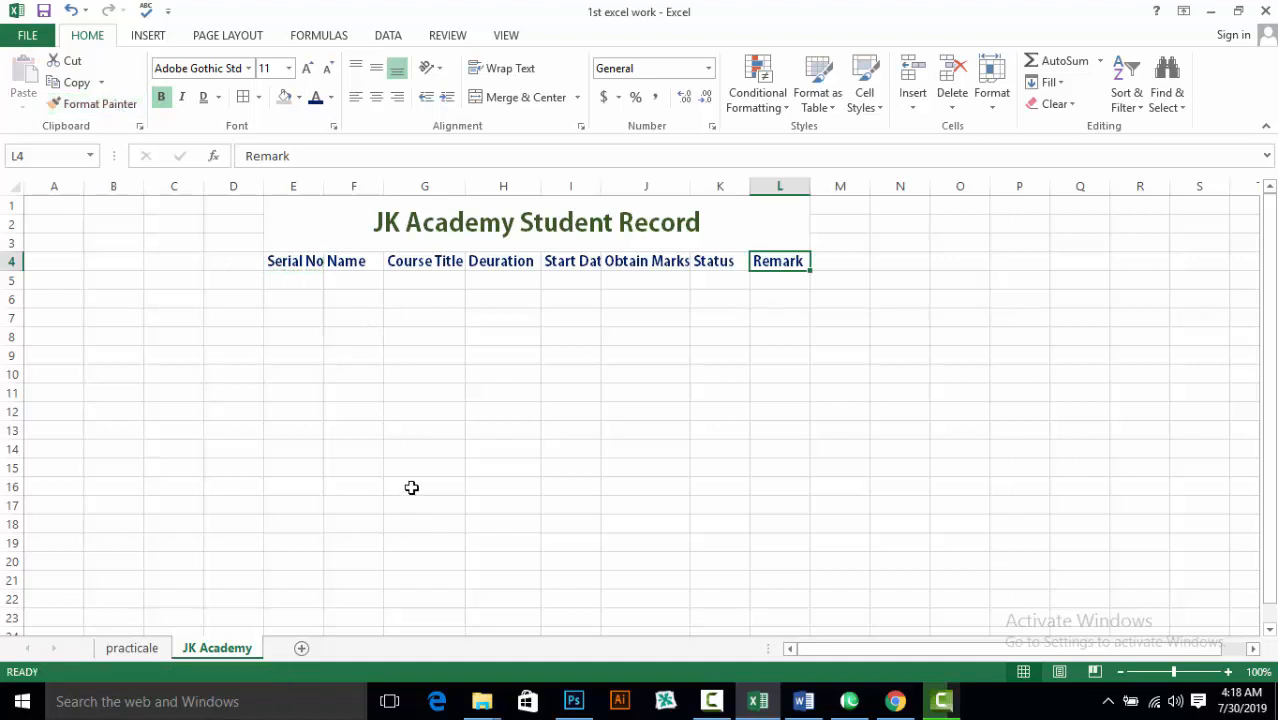
# Enter 1 as the first serial number in cell E5
pyautogui.click(307, 279)
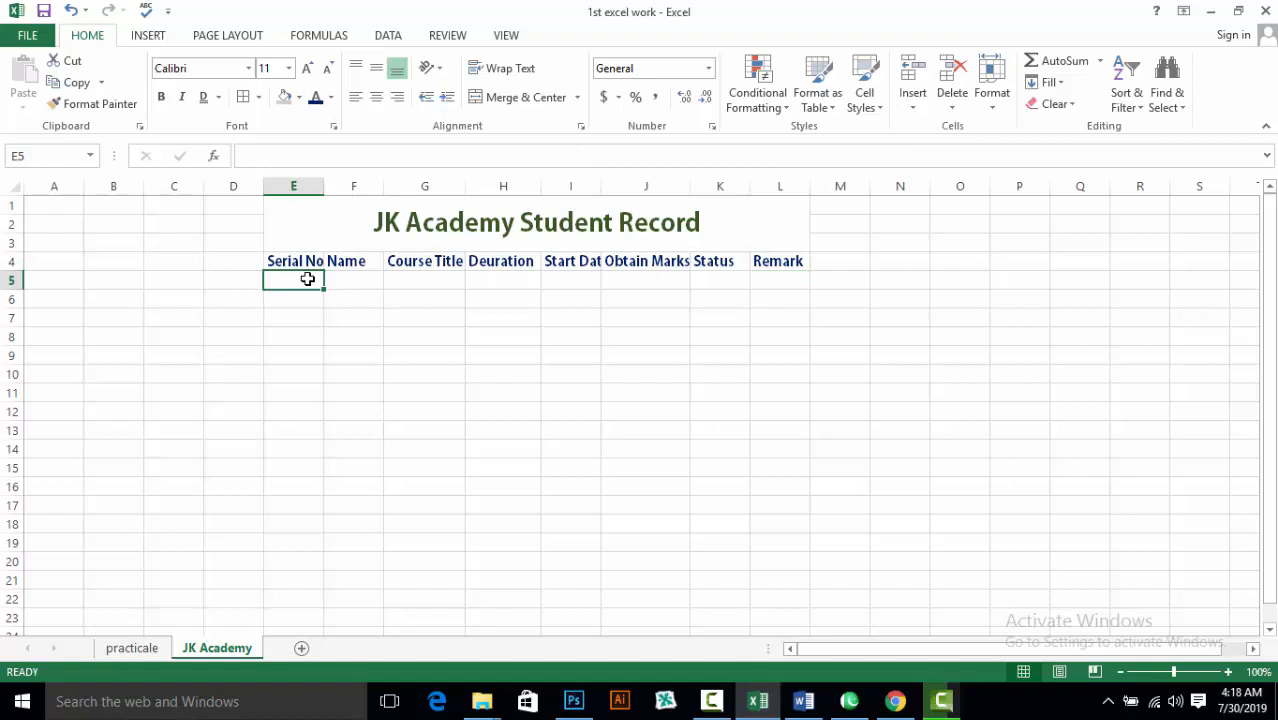
pyautogui.write('1')
pyautogui.press('Return')
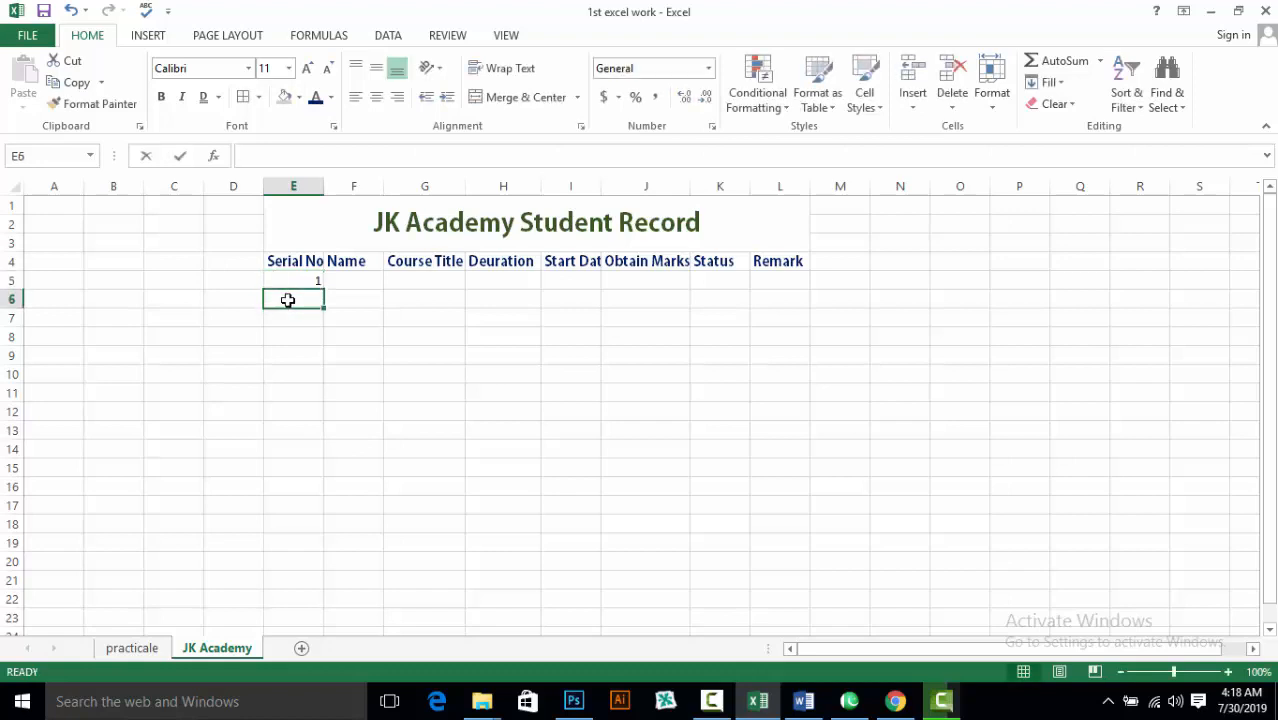
# Enter the serial numbers 2, 3 and 4 individually in cells E6 to E8
pyautogui.write('2')
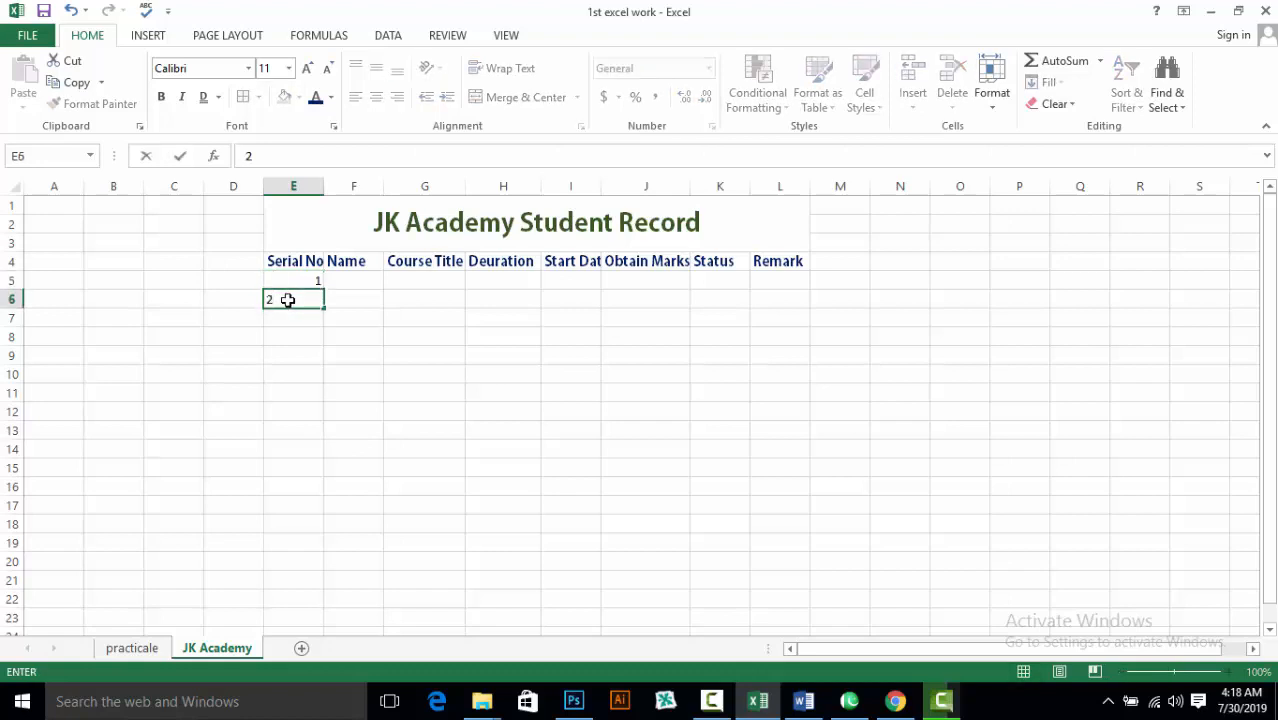
pyautogui.press('Return')
pyautogui.write('3')
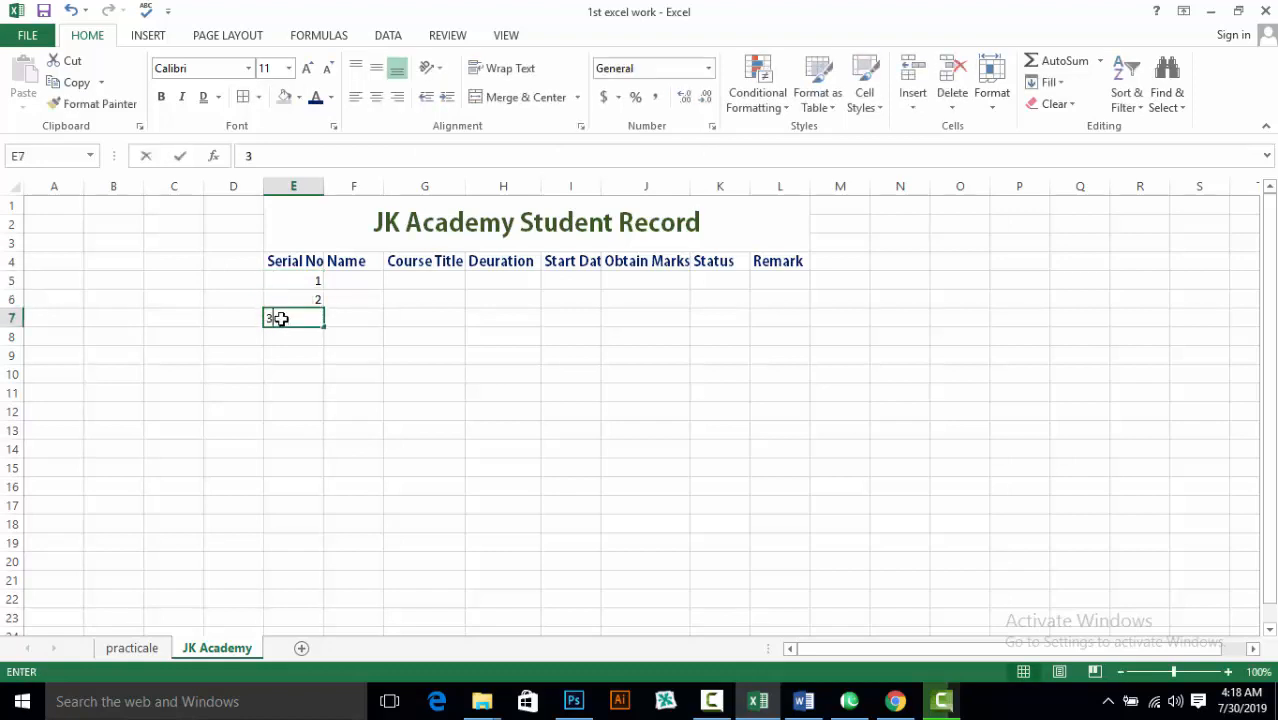
pyautogui.press('Return')
pyautogui.write('4')
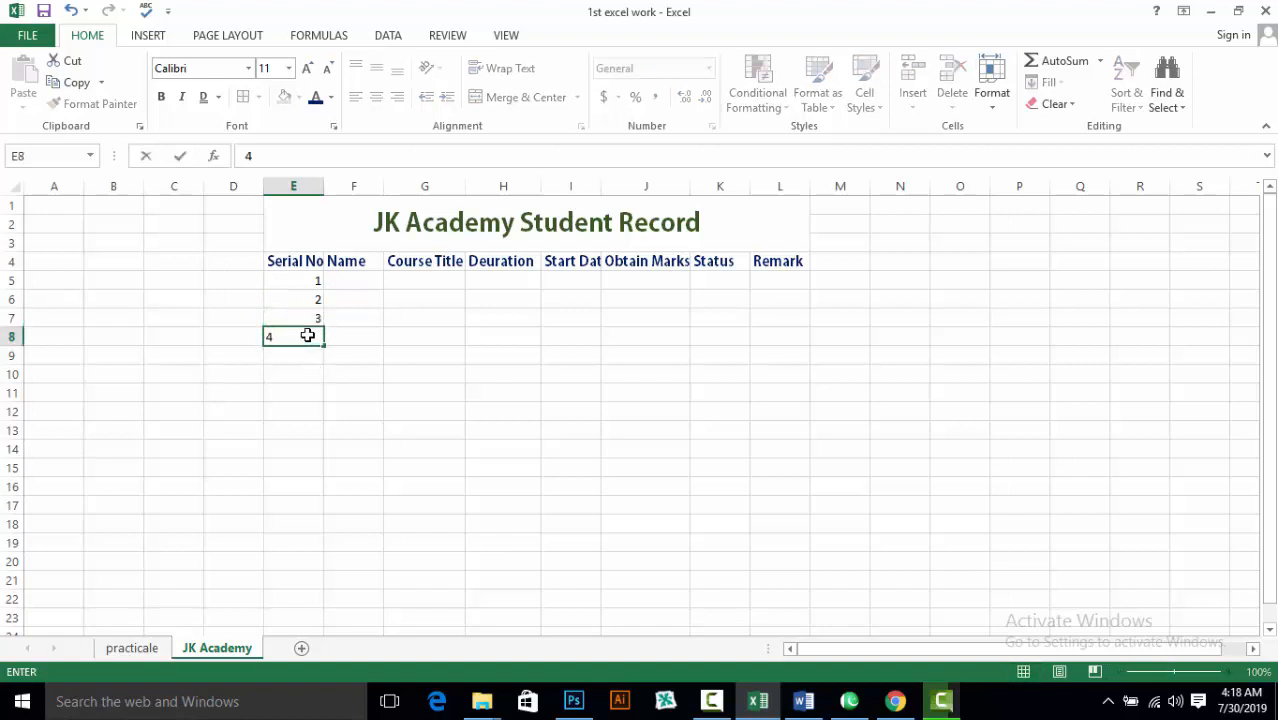
pyautogui.click(234, 318)
pyautogui.click(320, 340)
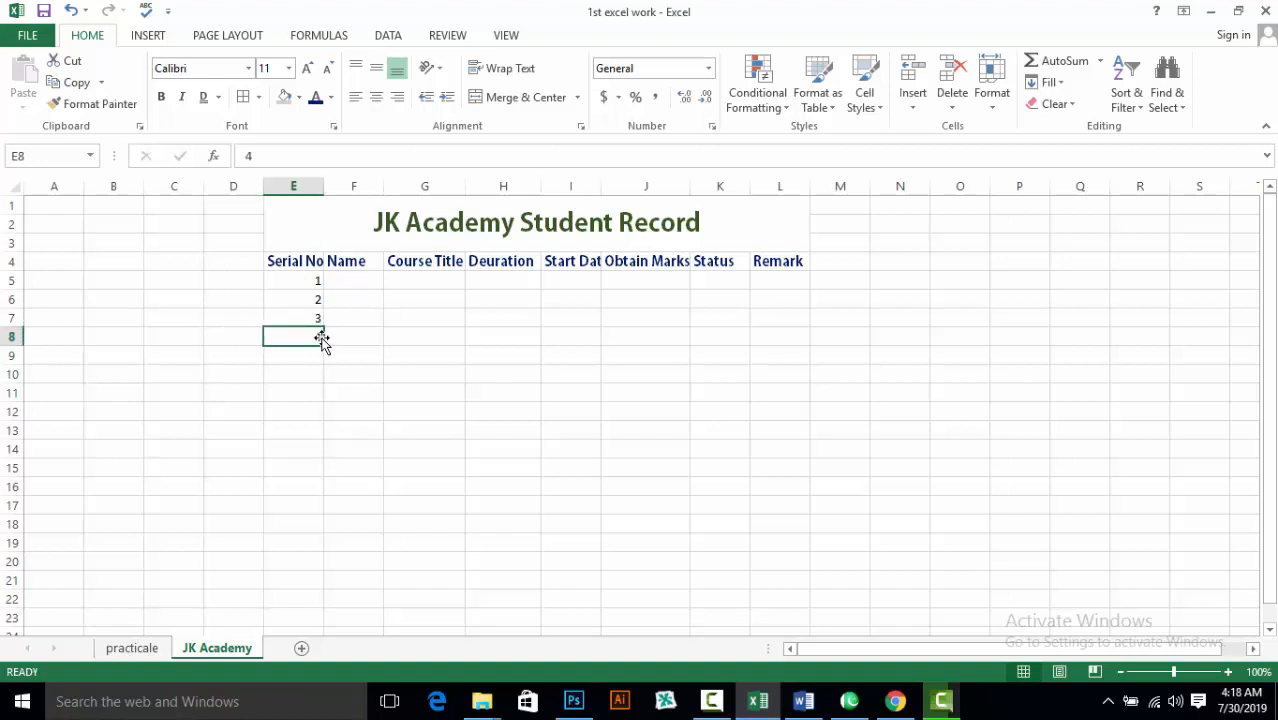
# Delete the serial numbers from cells E6 to E8, keeping only the 1 in E5
pyautogui.click(313, 317)
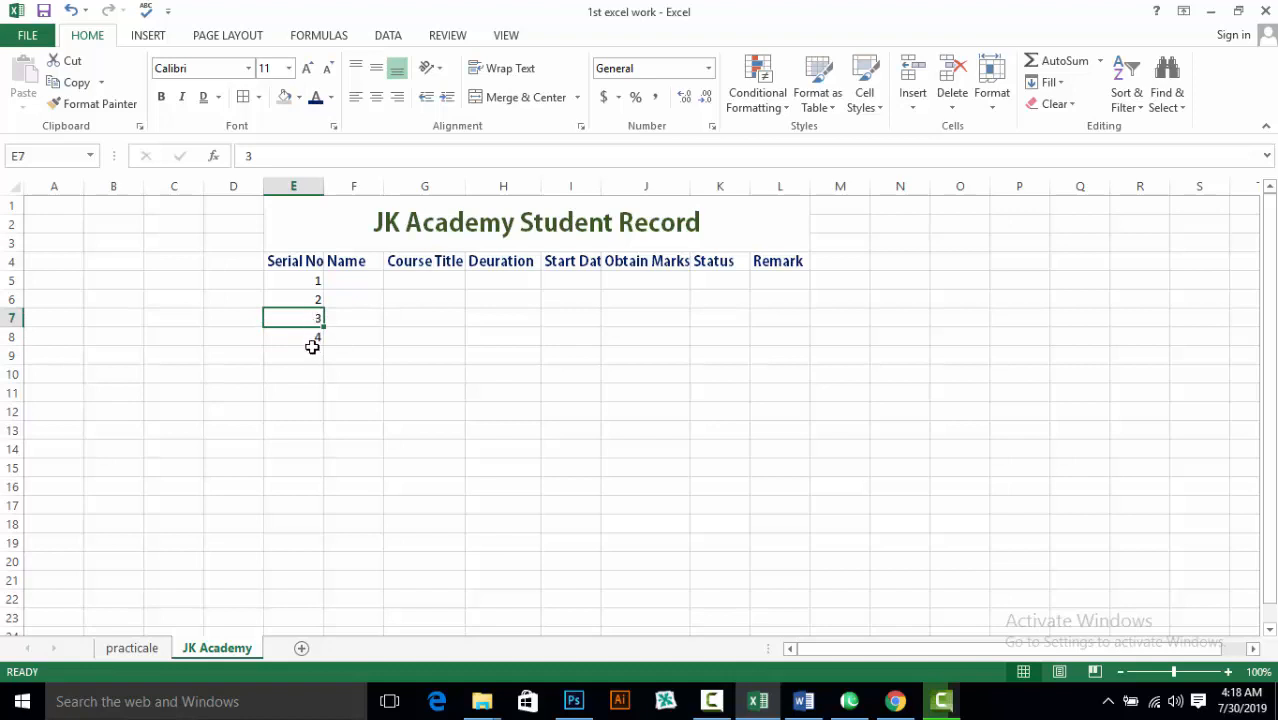
pyautogui.click(313, 340)
pyautogui.press('Delete')
pyautogui.press('Up')
pyautogui.press('Delete')
pyautogui.press('Up')
pyautogui.press('Delete')
# Try filling the serial number in E5 down to E23 as an increasing series, and undo the fill
pyautogui.click(308, 280)
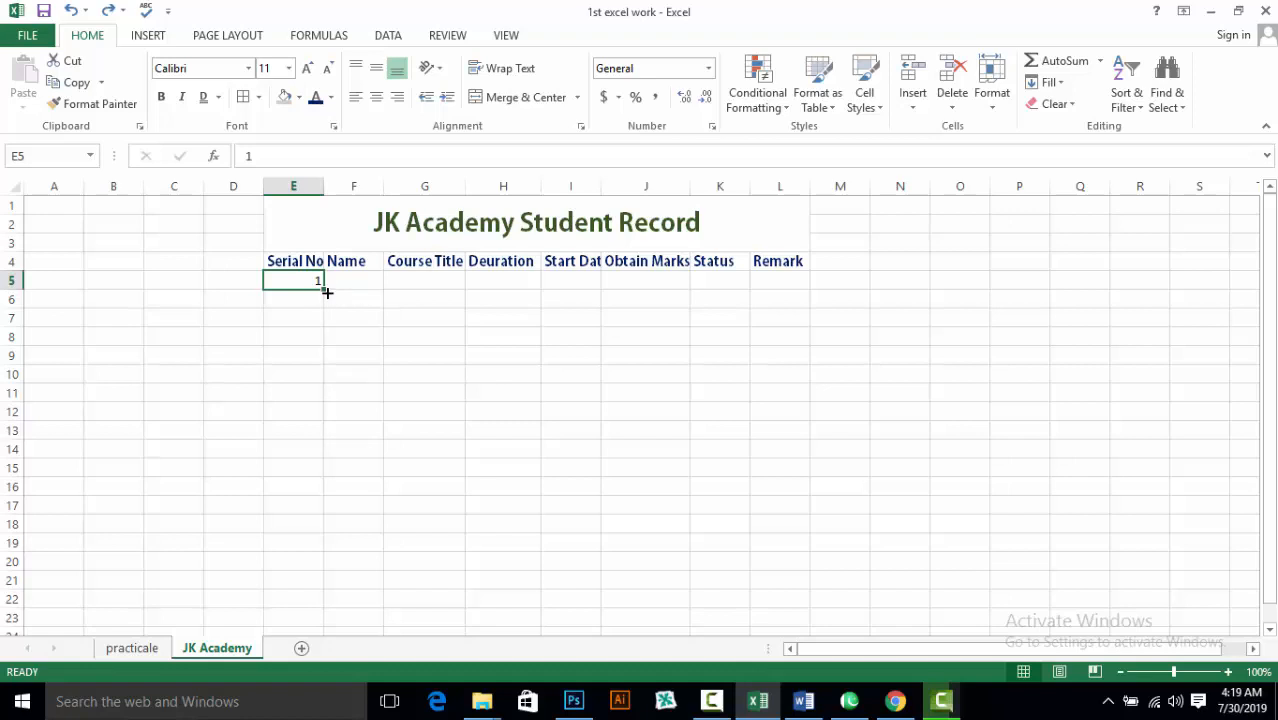
pyautogui.moveTo(326, 291); pyautogui.dragTo(319, 625)
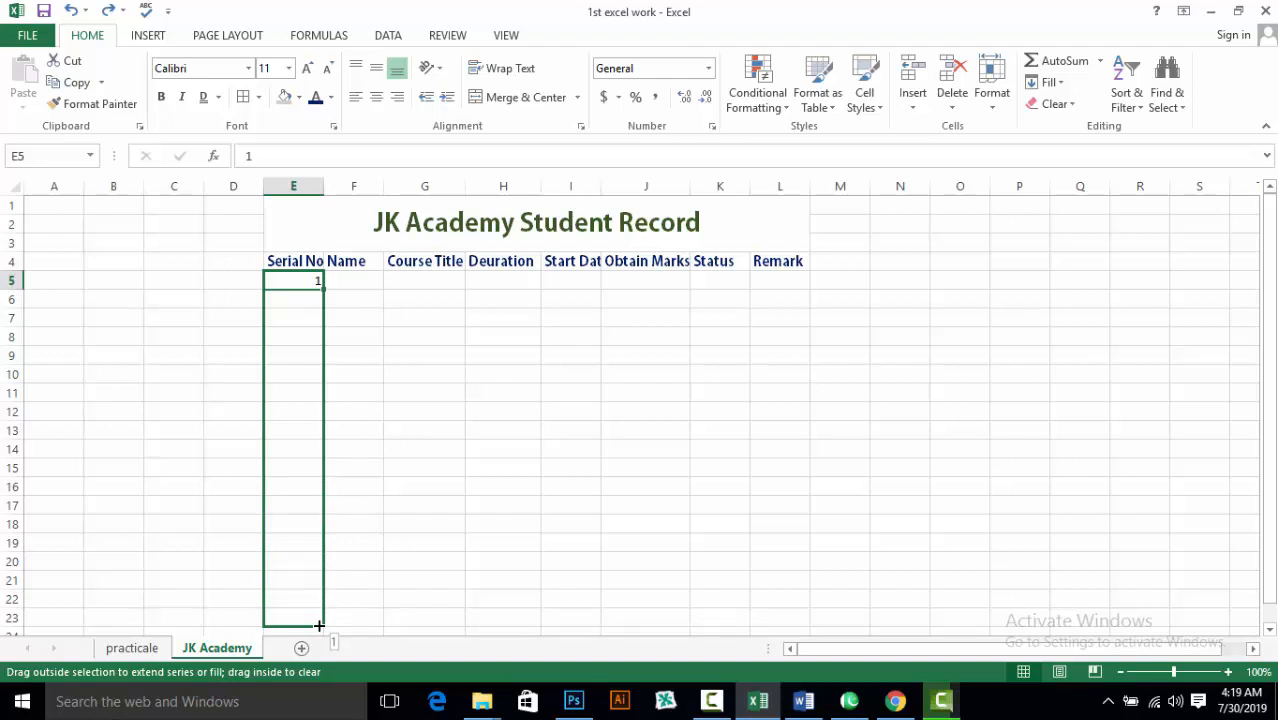
pyautogui.press('ctrl')
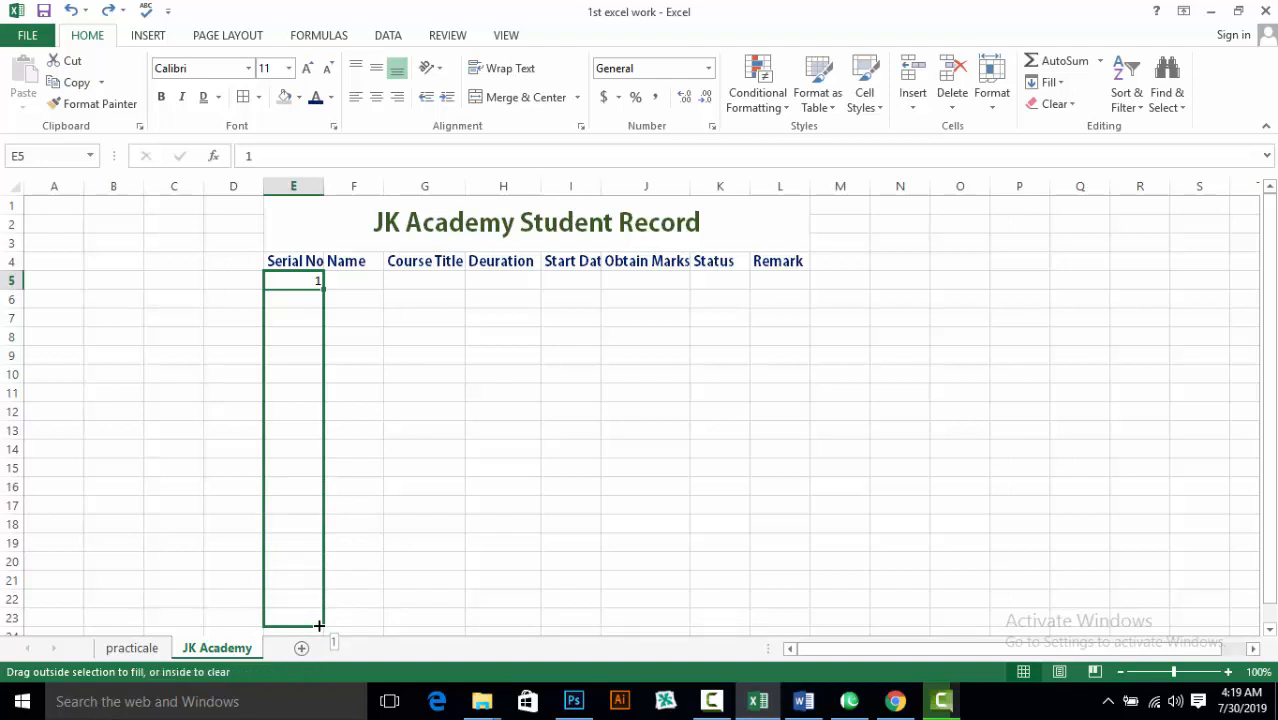
pyautogui.moveTo(319, 625); pyautogui.dragTo(319, 625)
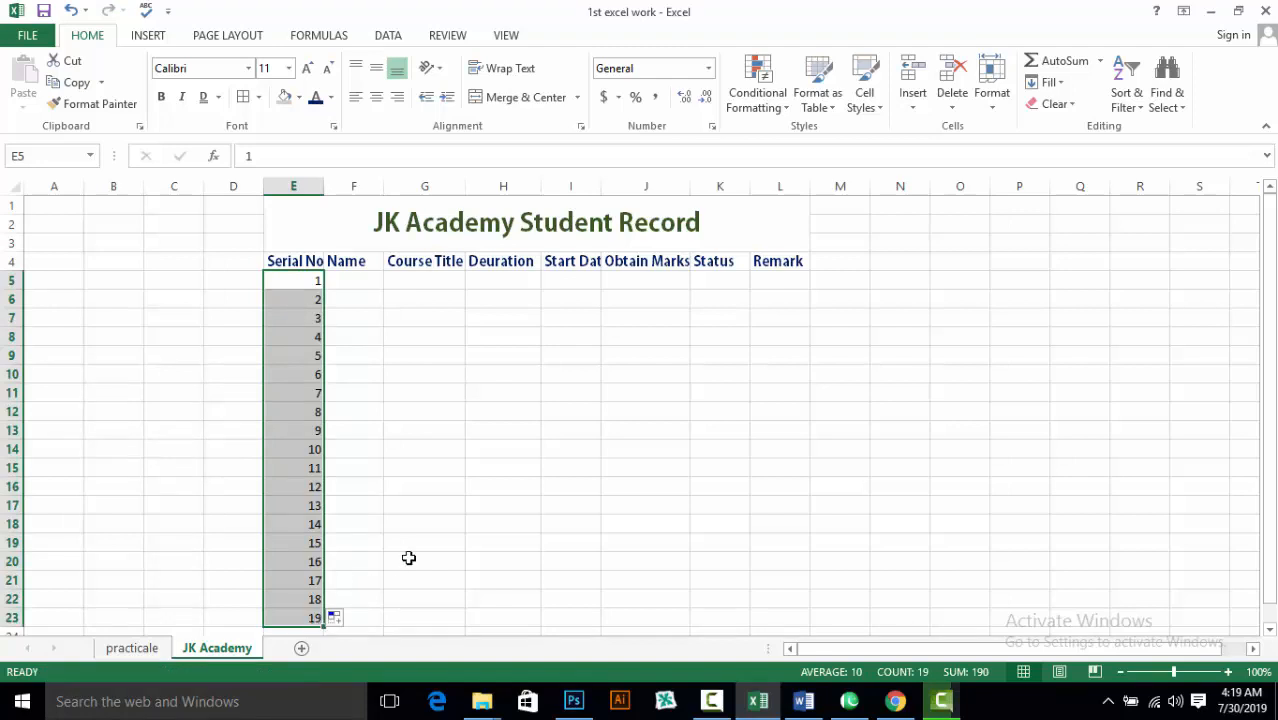
pyautogui.hotkey('ctrl', 'z')
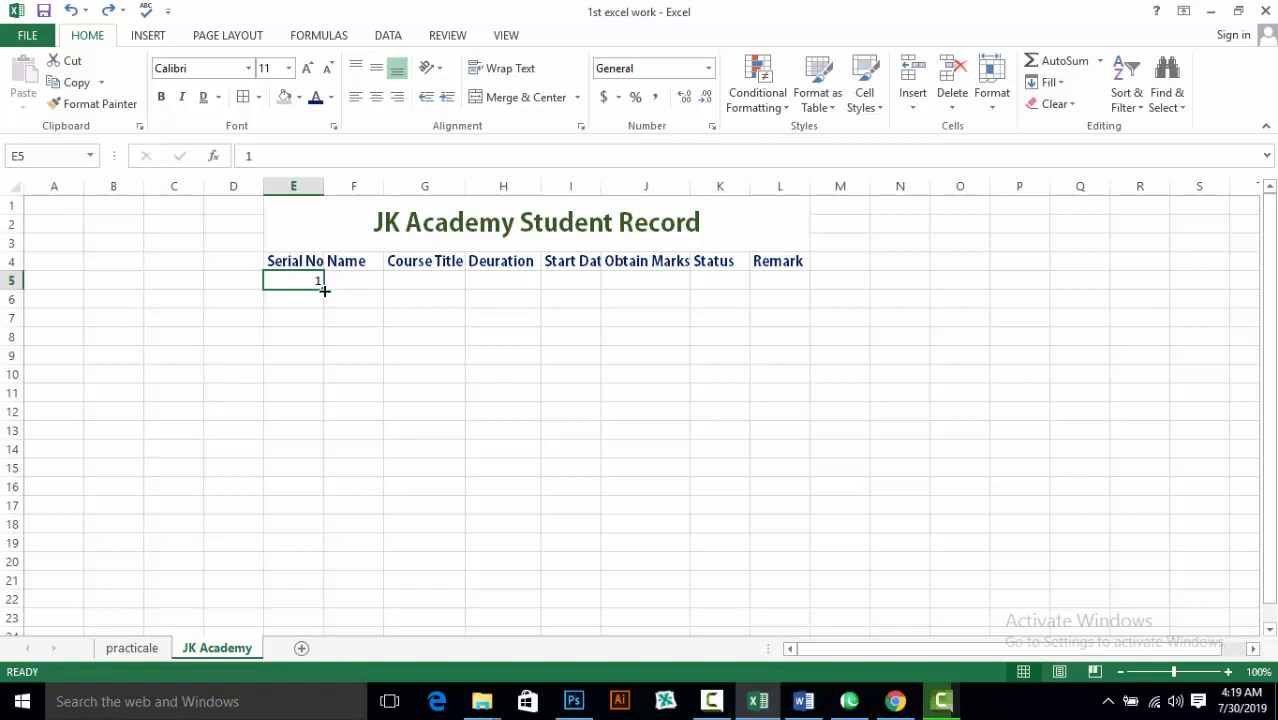
# Fill the serial number in E5 down to E23 as an increasing series from 1 to 19
pyautogui.moveTo(325, 289); pyautogui.dragTo(317, 621)
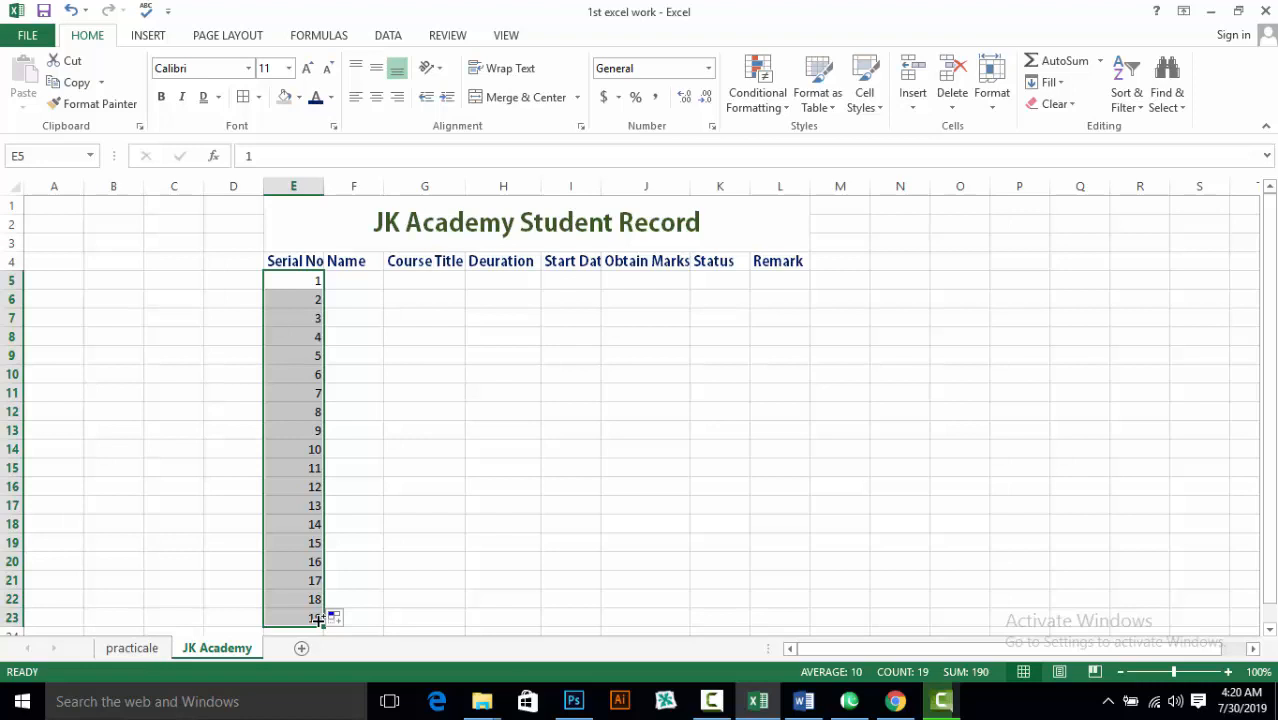
# Enter the first four students' names in cells F5 to F8 of the Name column
pyautogui.click(351, 280)
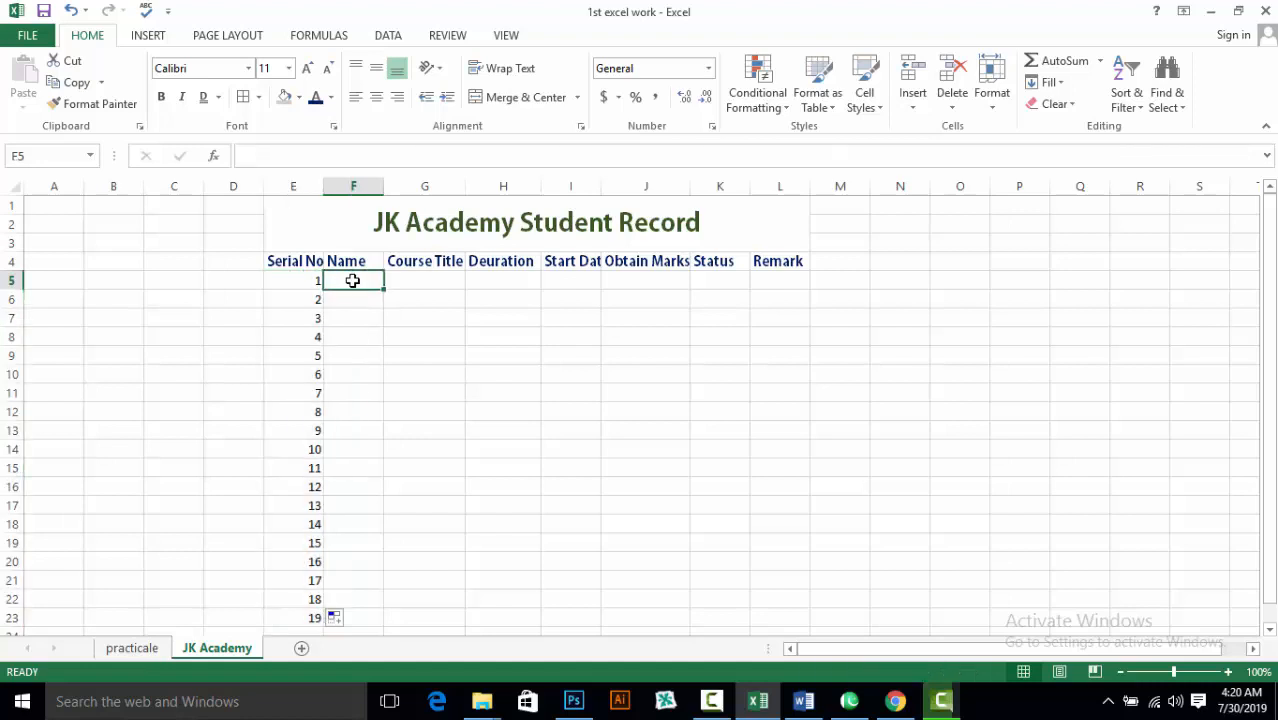
pyautogui.write('ali')
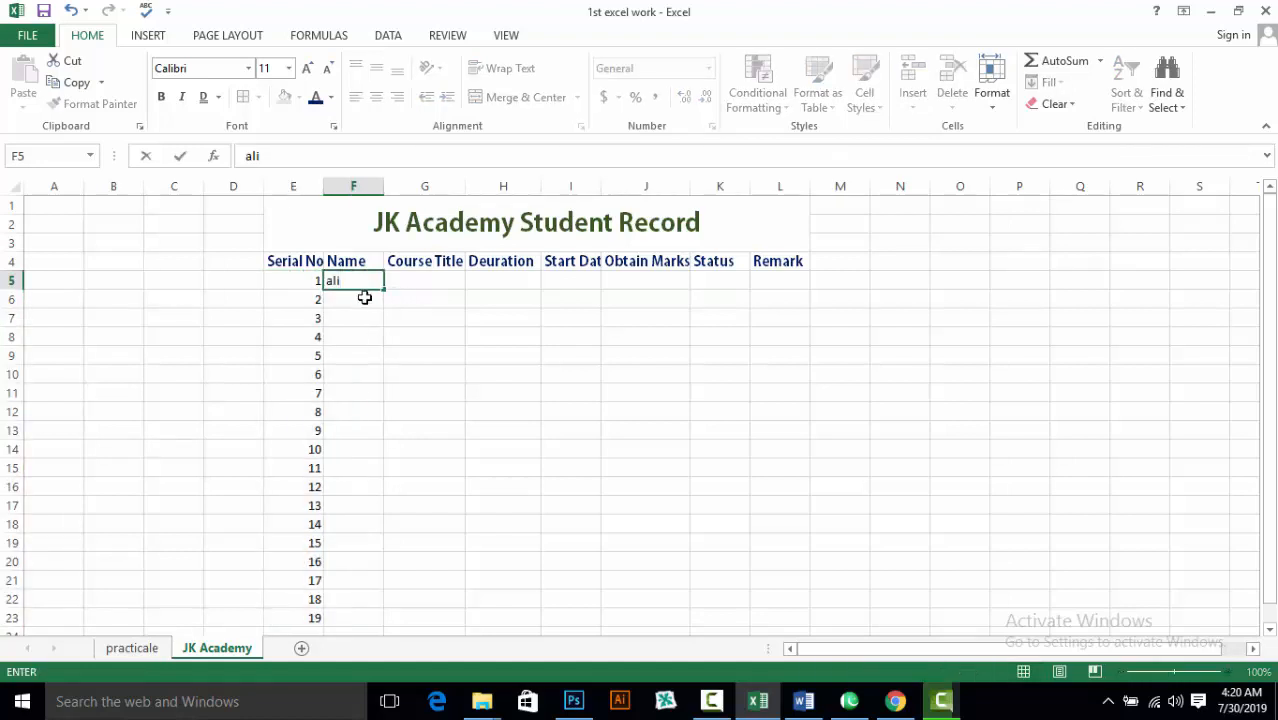
pyautogui.press('Return')
pyautogui.write('ali')
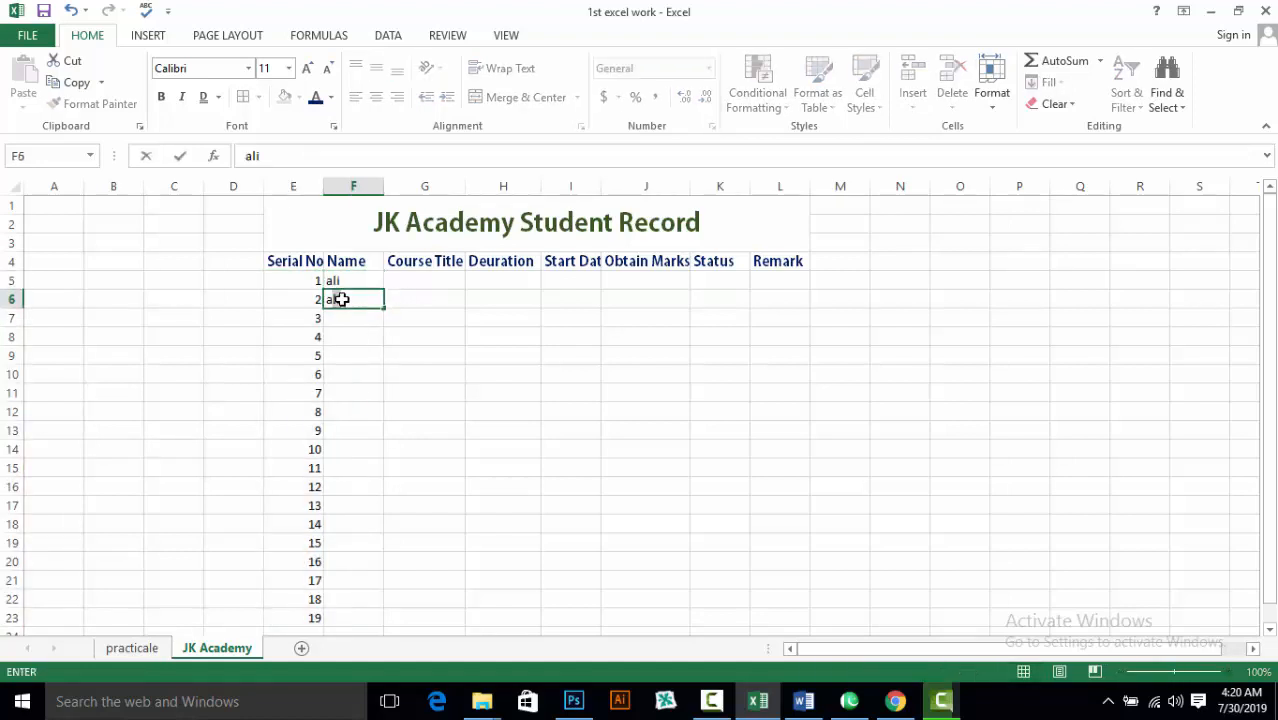
pyautogui.press('BackSpace')
pyautogui.press('BackSpace')
pyautogui.write('tif')
pyautogui.click(337, 322)
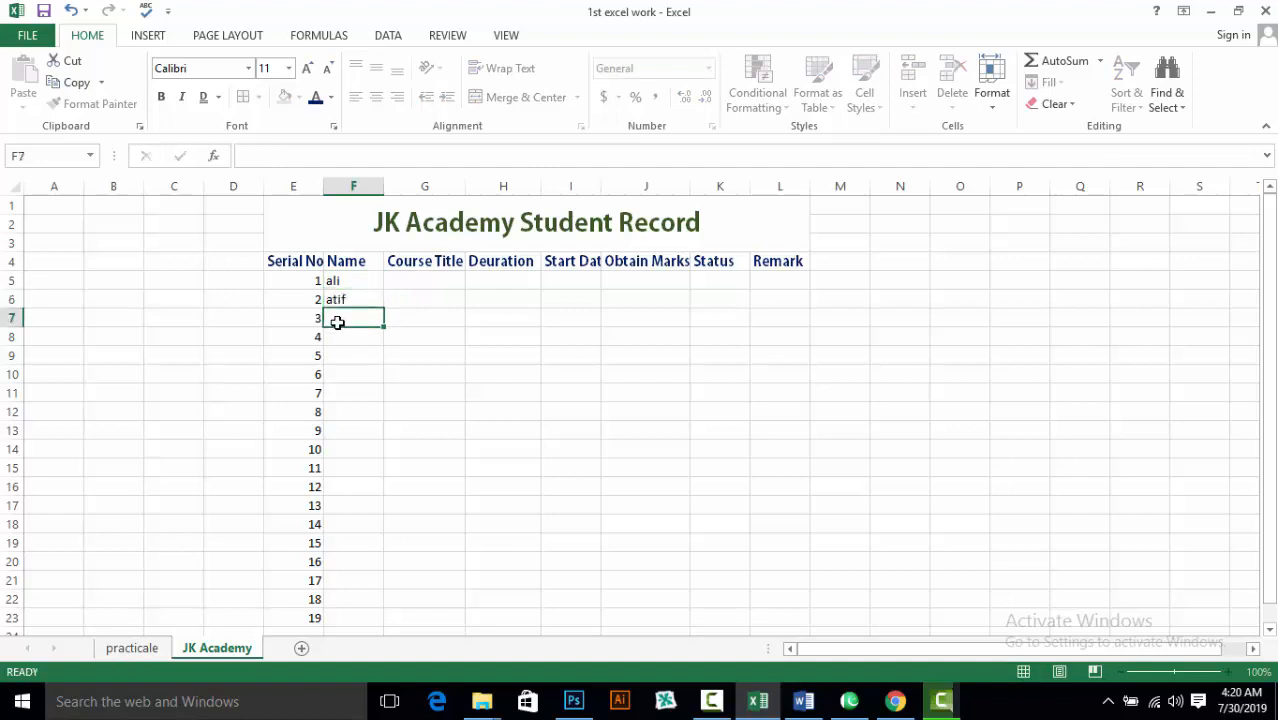
pyautogui.doubleClick(337, 322)
pyautogui.write('kamran')
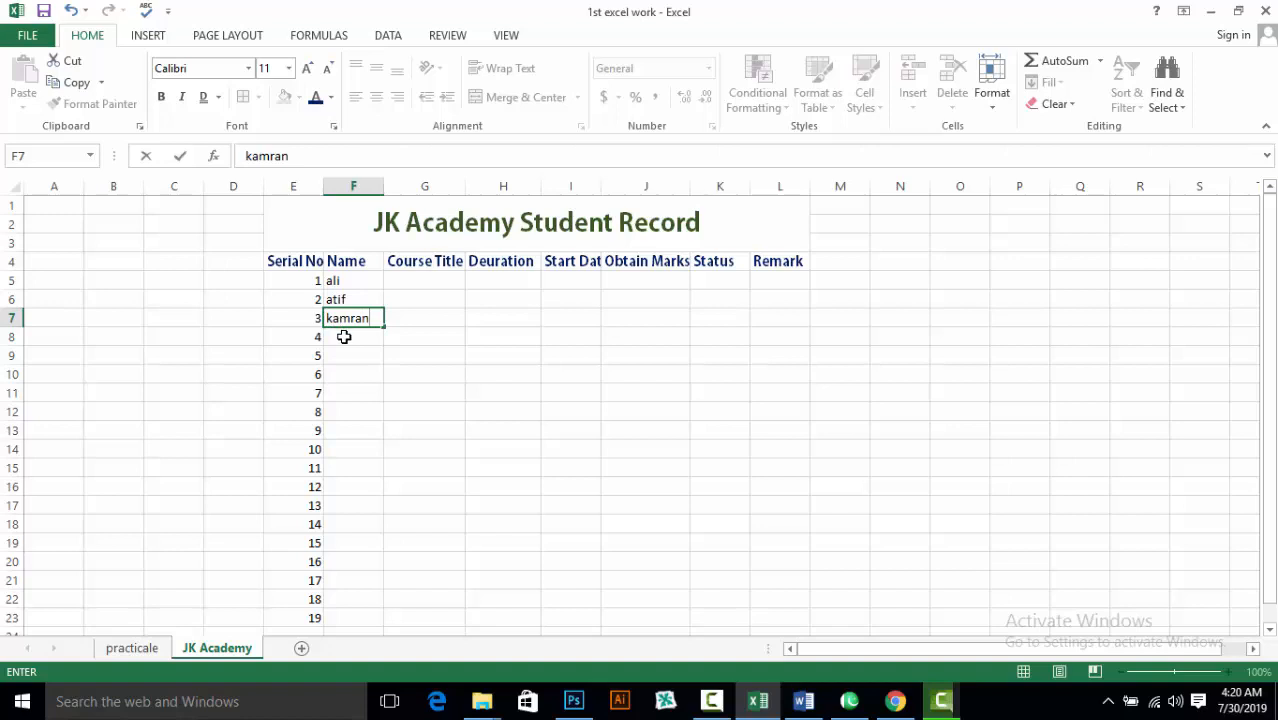
pyautogui.doubleClick(344, 337)
pyautogui.write('muzamal')
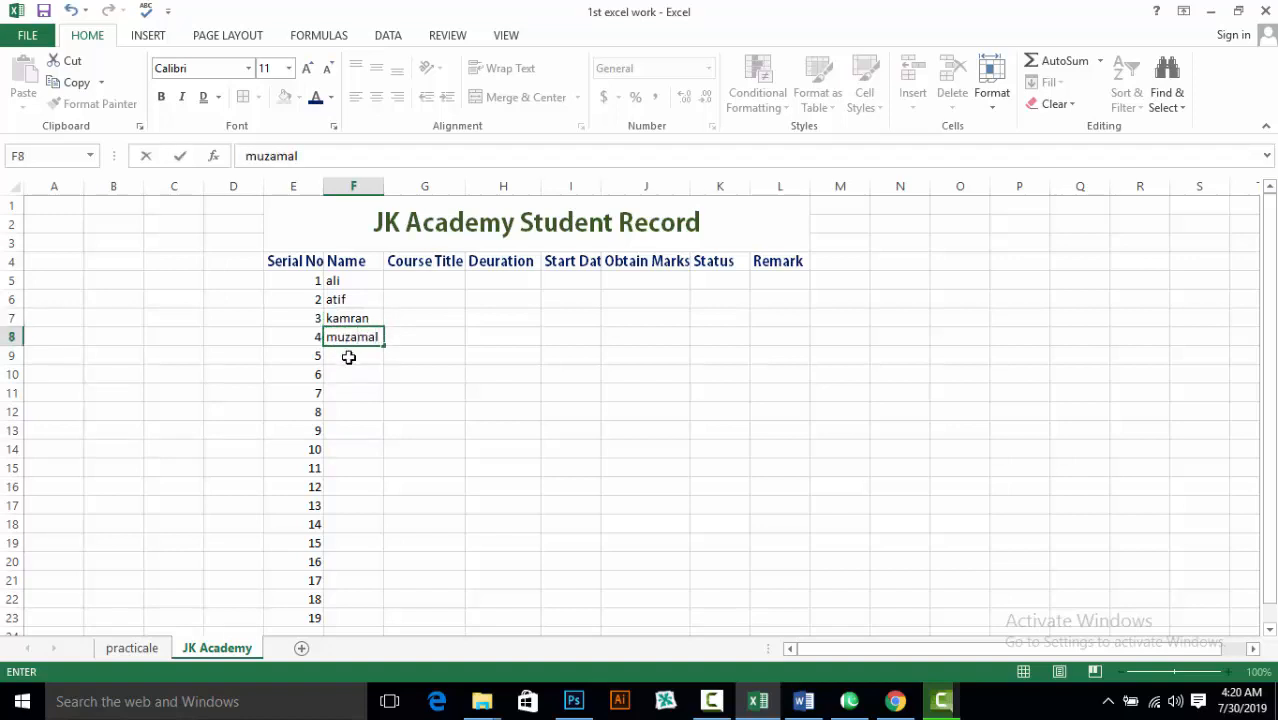
# Enter the names of students 5 to 7 in cells F9 to F11
pyautogui.click(348, 355)
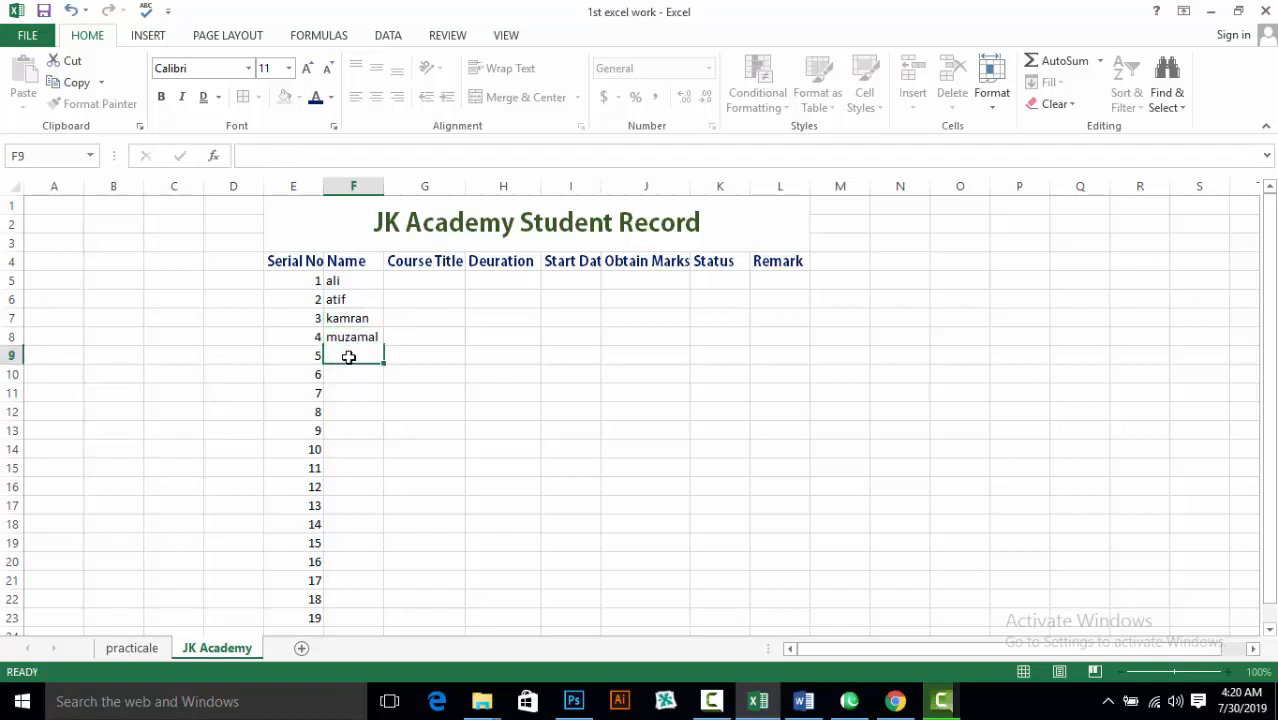
pyautogui.doubleClick(348, 357)
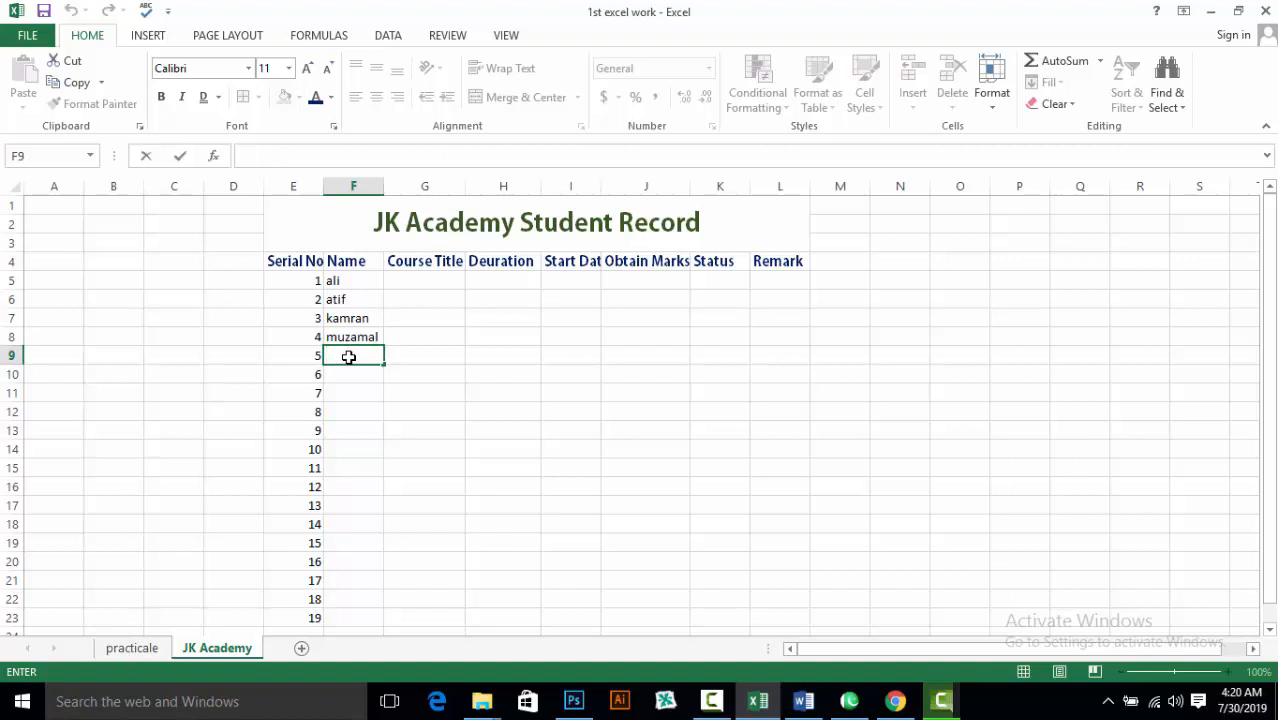
pyautogui.write('Q')
pyautogui.press('BackSpace')
pyautogui.press('BackSpace')
pyautogui.write('Arsalan')
pyautogui.click(341, 376)
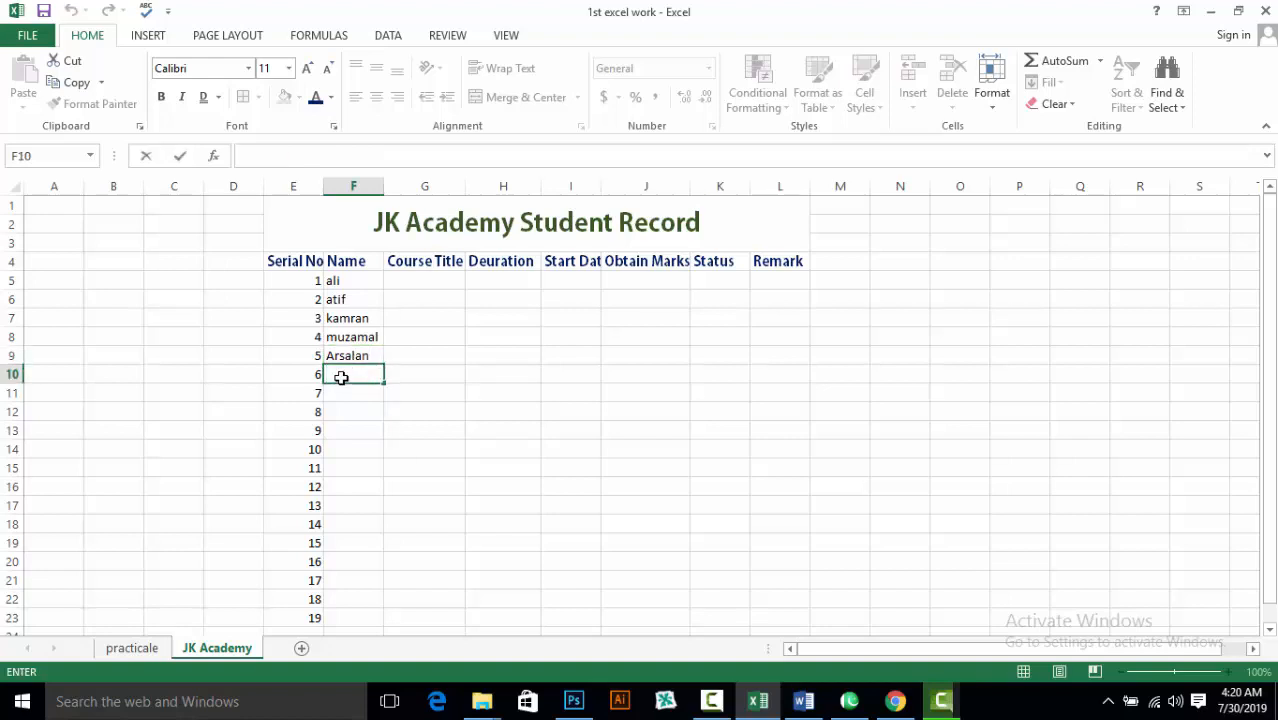
pyautogui.write('Wazeem')
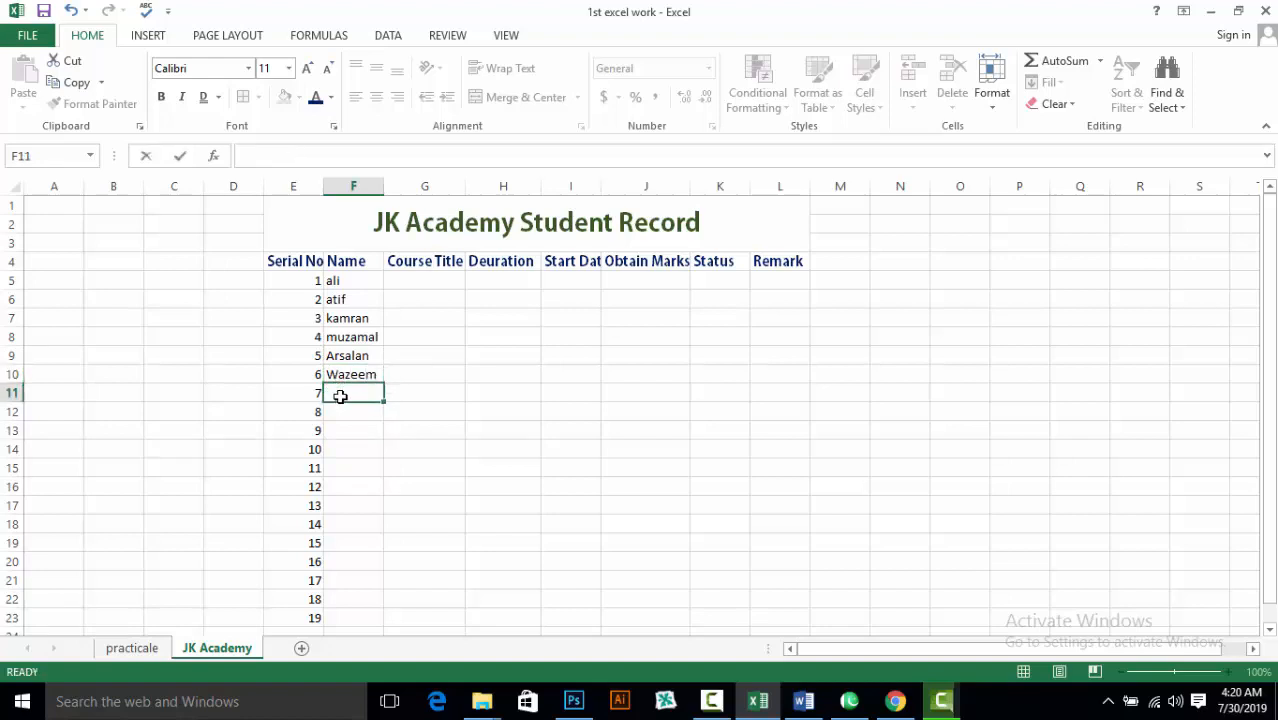
pyautogui.click(341, 397)
pyautogui.write('Hina')
# Enter the names of students 8 to 11 in cells F12 to F15
pyautogui.click(342, 415)
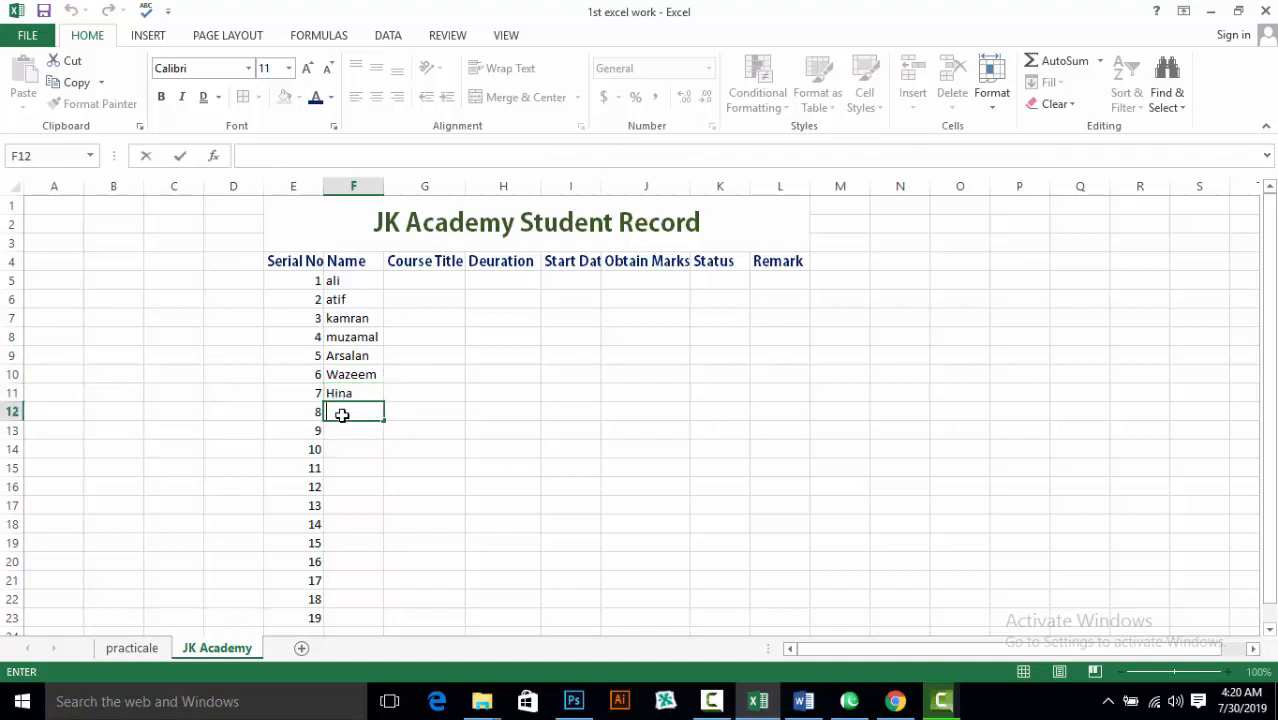
pyautogui.write('Anzal')
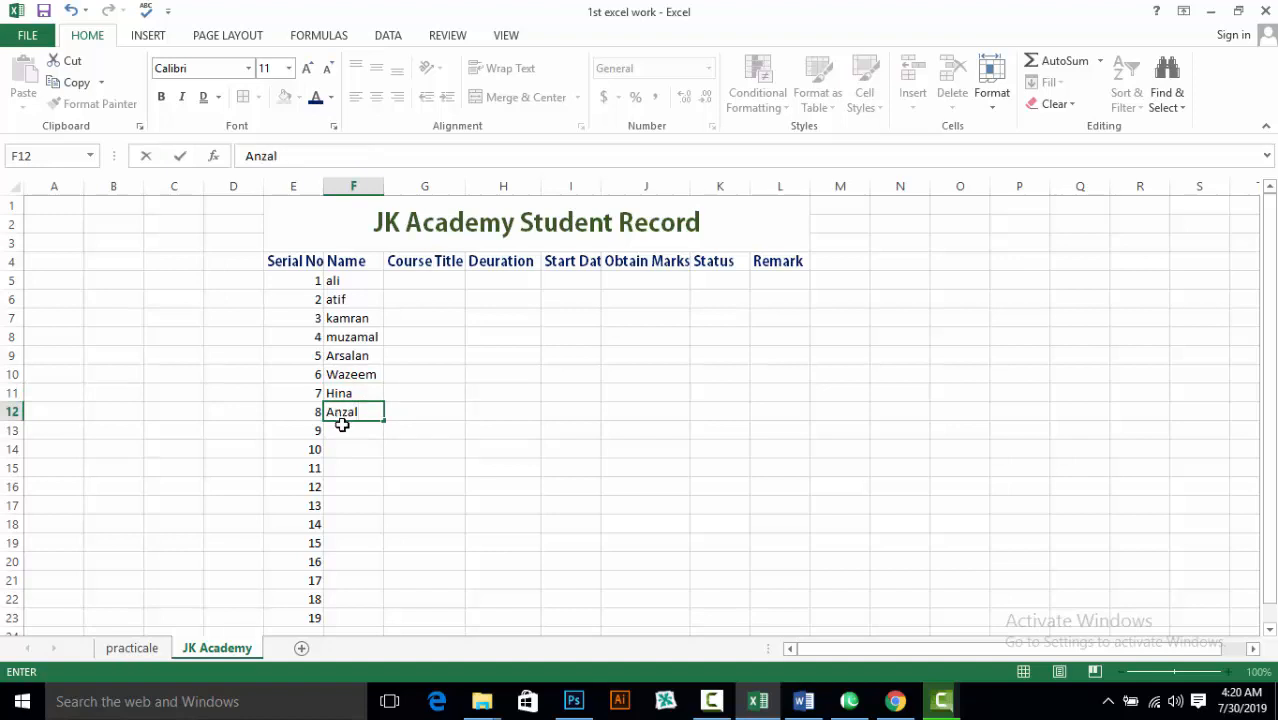
pyautogui.click(342, 425)
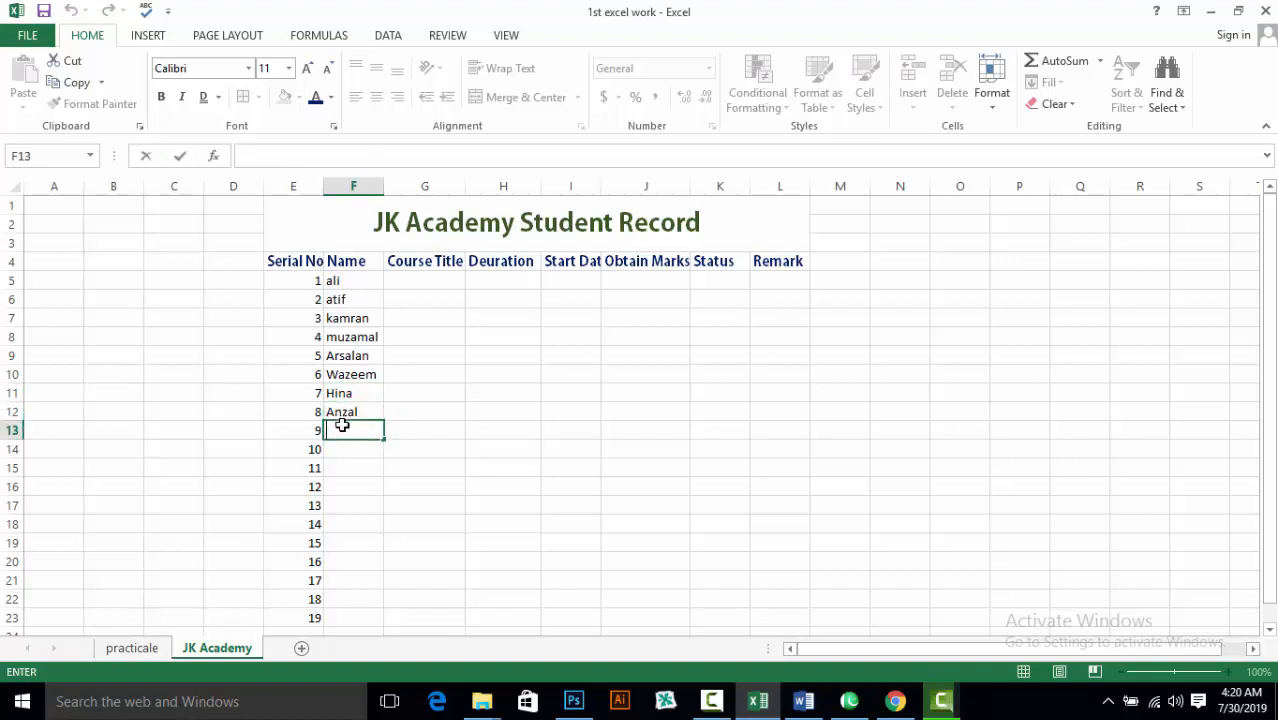
pyautogui.write('Iqra')
pyautogui.click(349, 448)
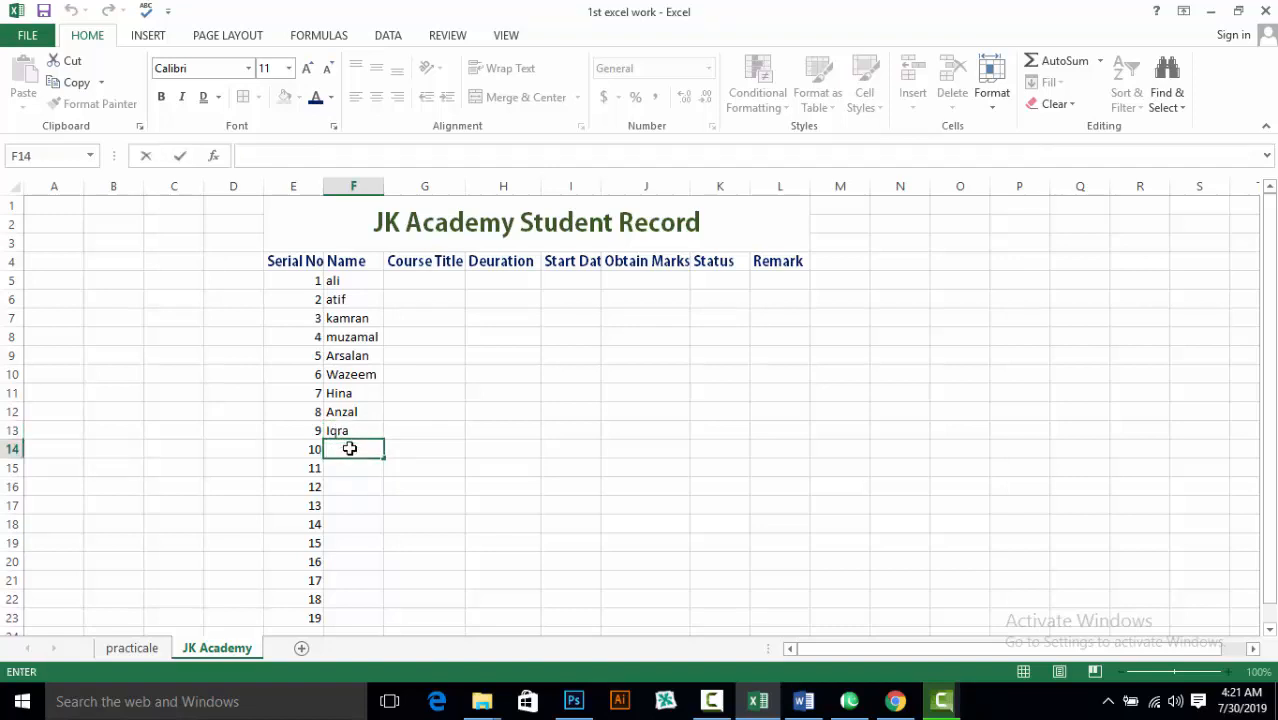
pyautogui.write('Lishabah')
pyautogui.click(350, 469)
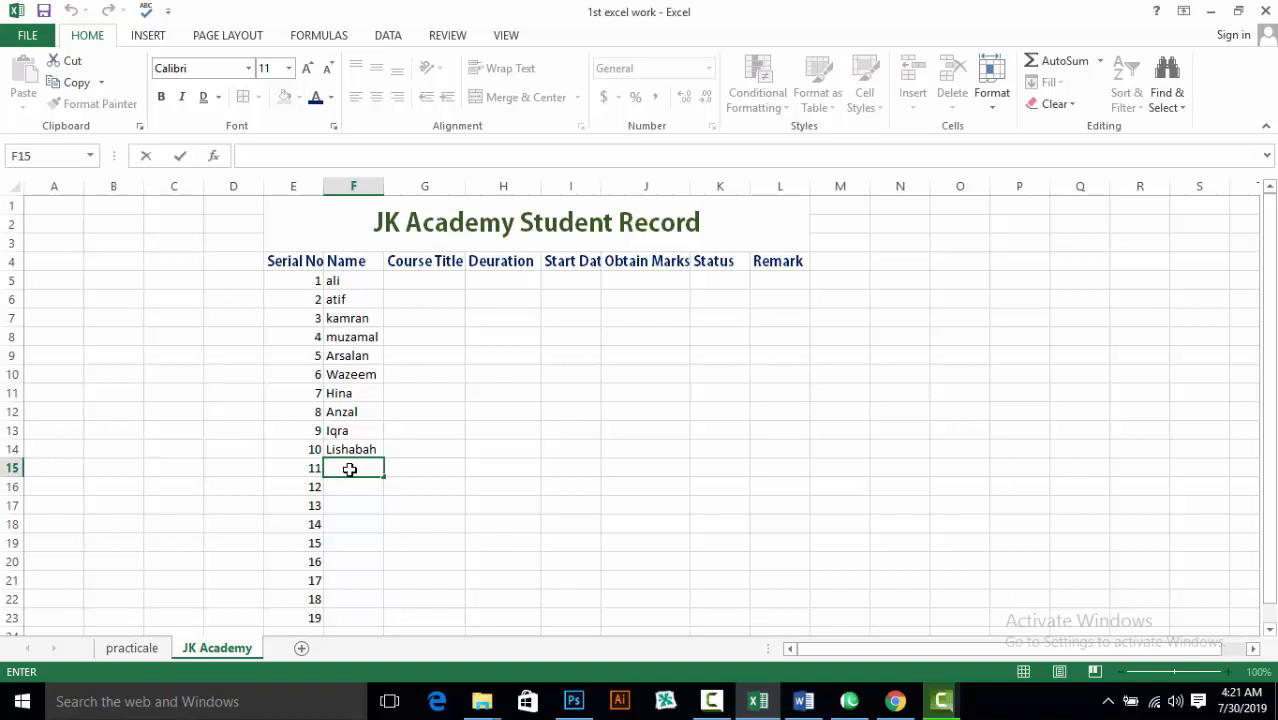
pyautogui.write('Awais')
# Enter the names of students 12 to 14 in cells F16 to F18
pyautogui.click(354, 487)
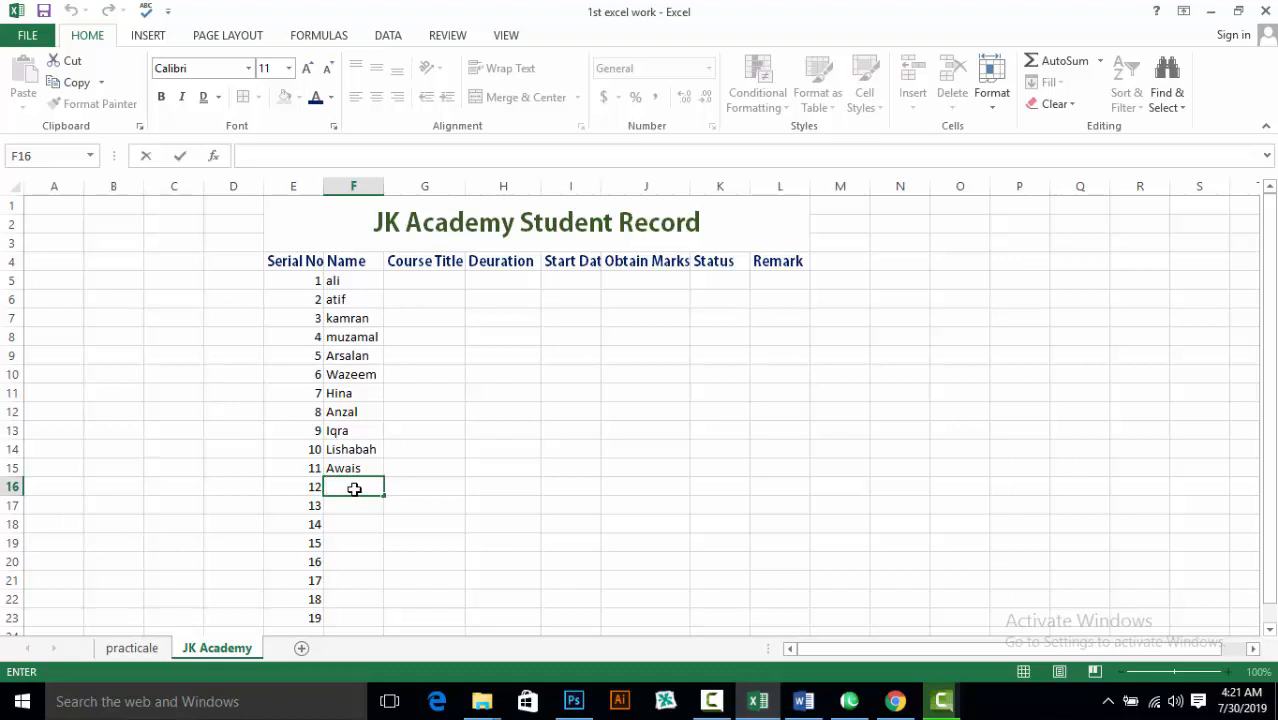
pyautogui.write('Nadia')
pyautogui.click(356, 507)
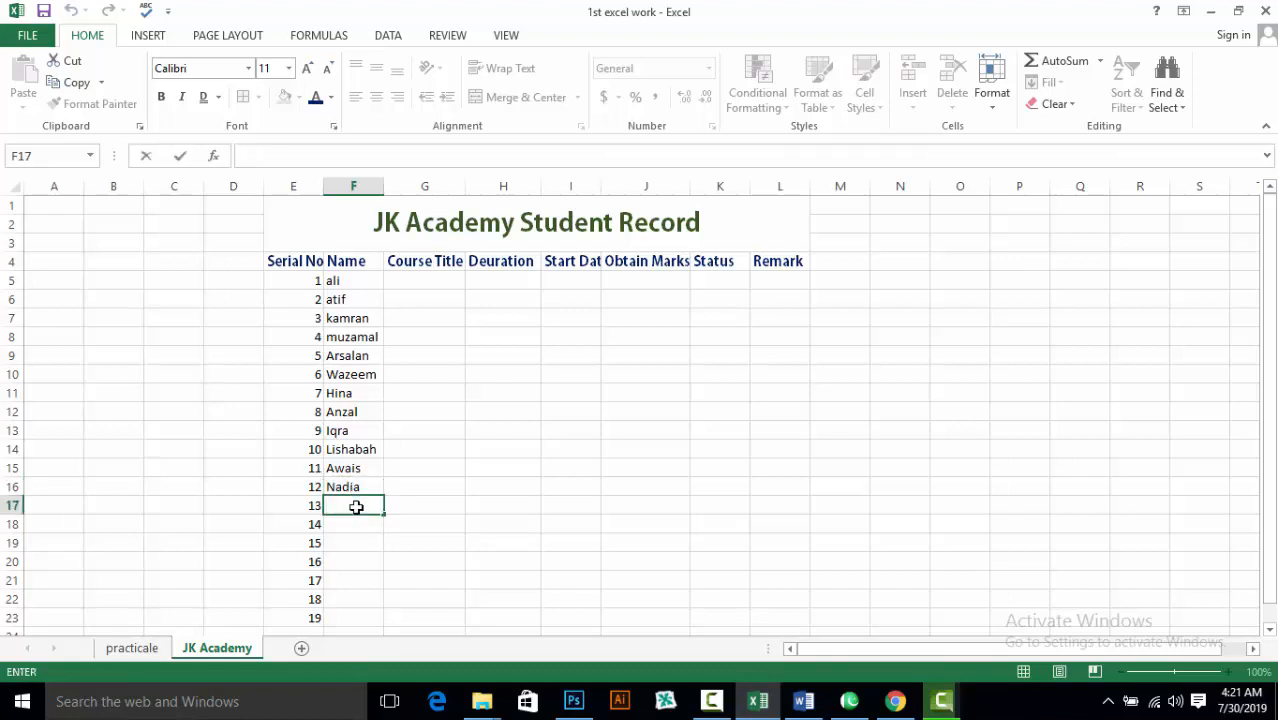
pyautogui.write('Saba')
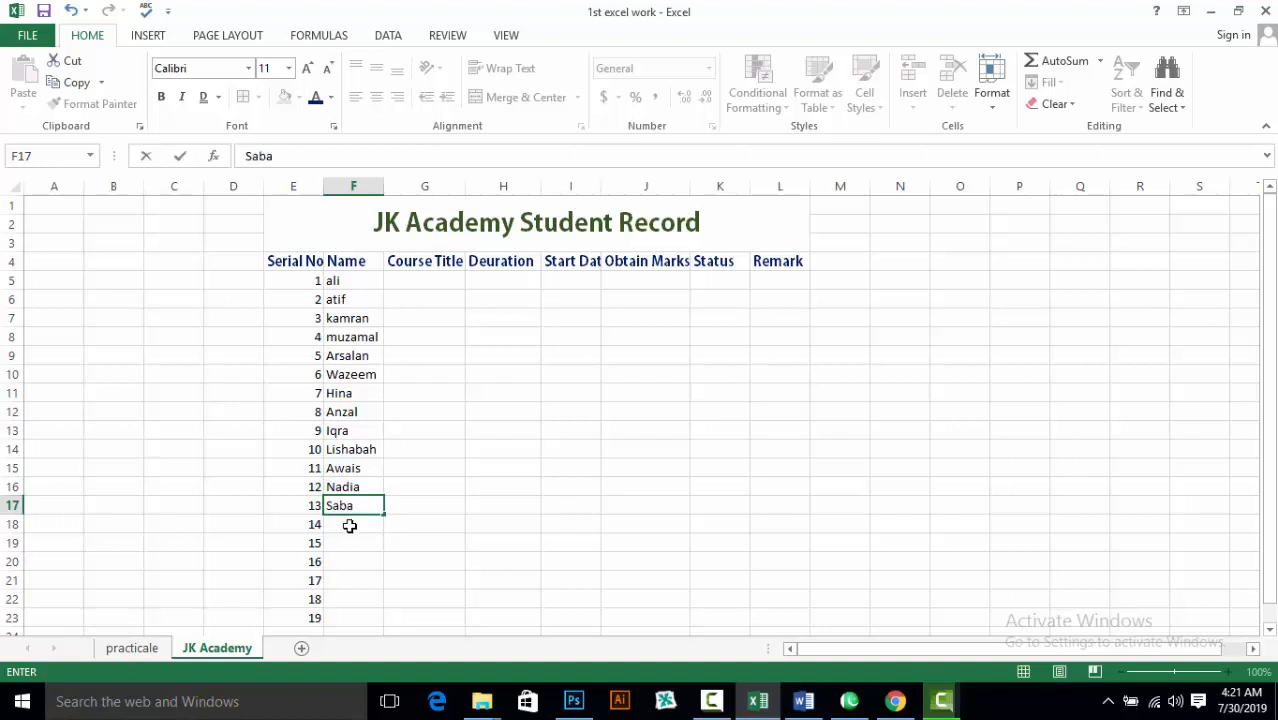
pyautogui.click(349, 524)
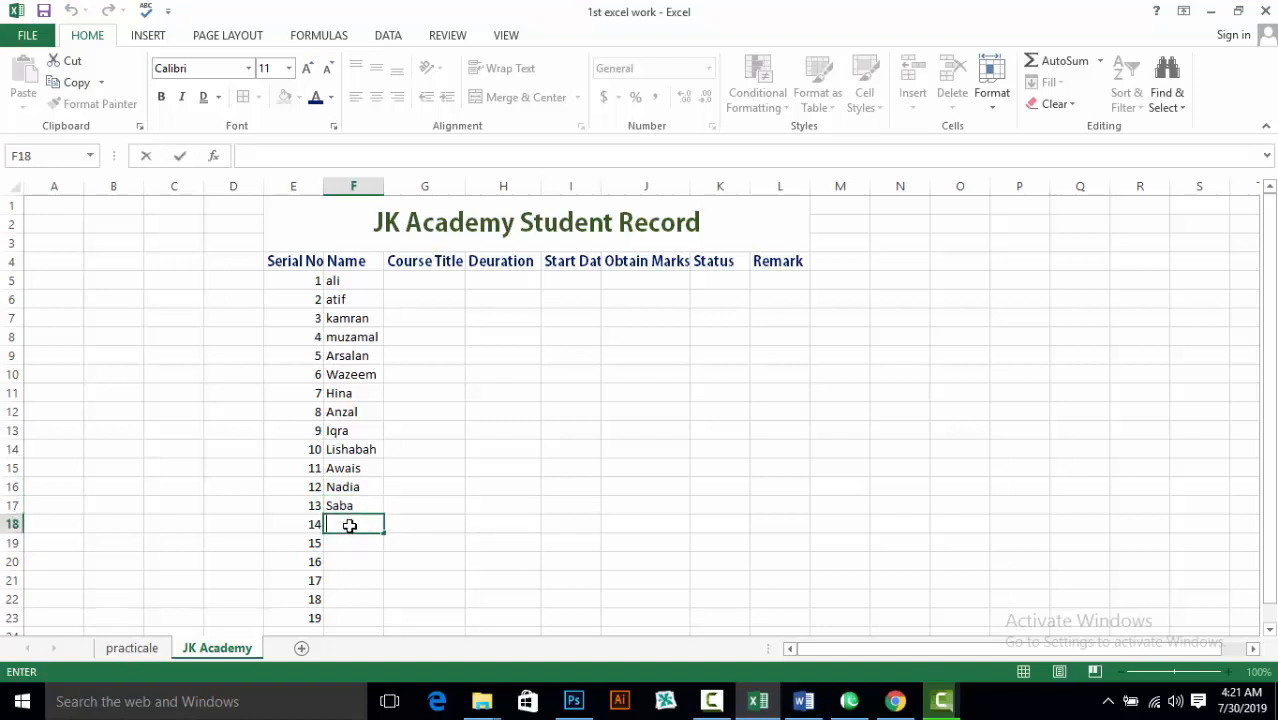
pyautogui.write('Nighet')
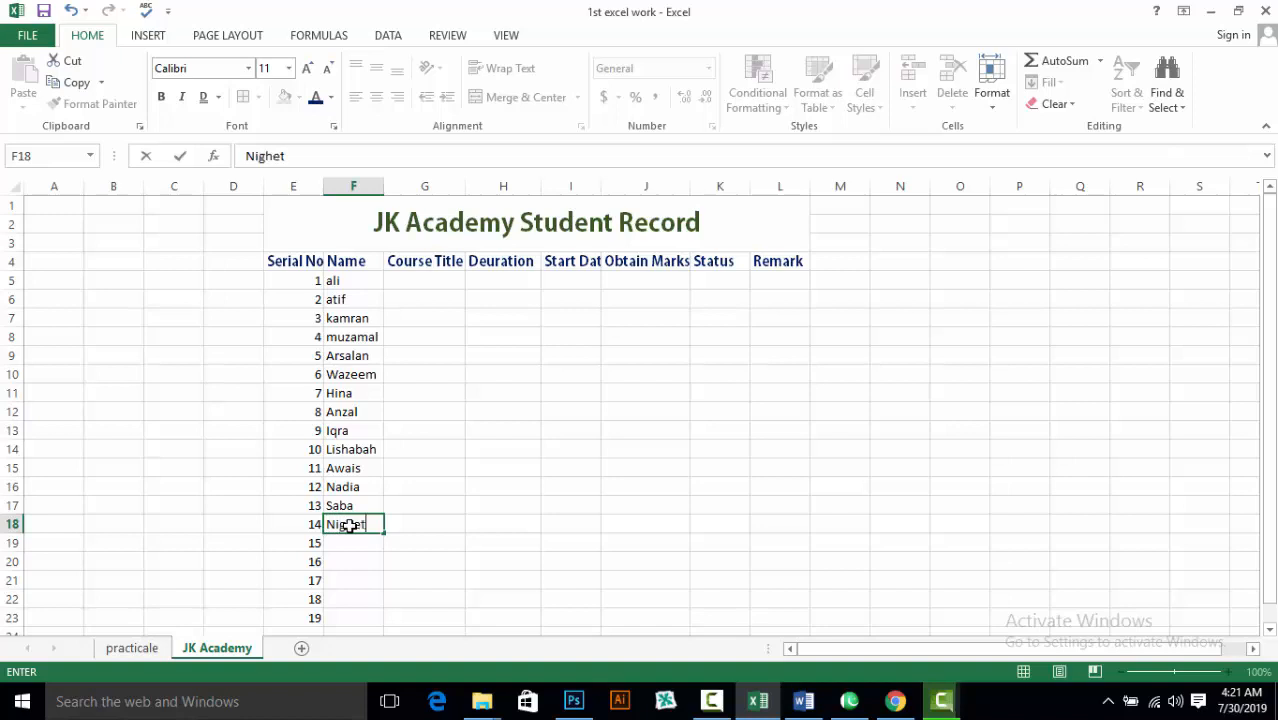
pyautogui.click(339, 544)
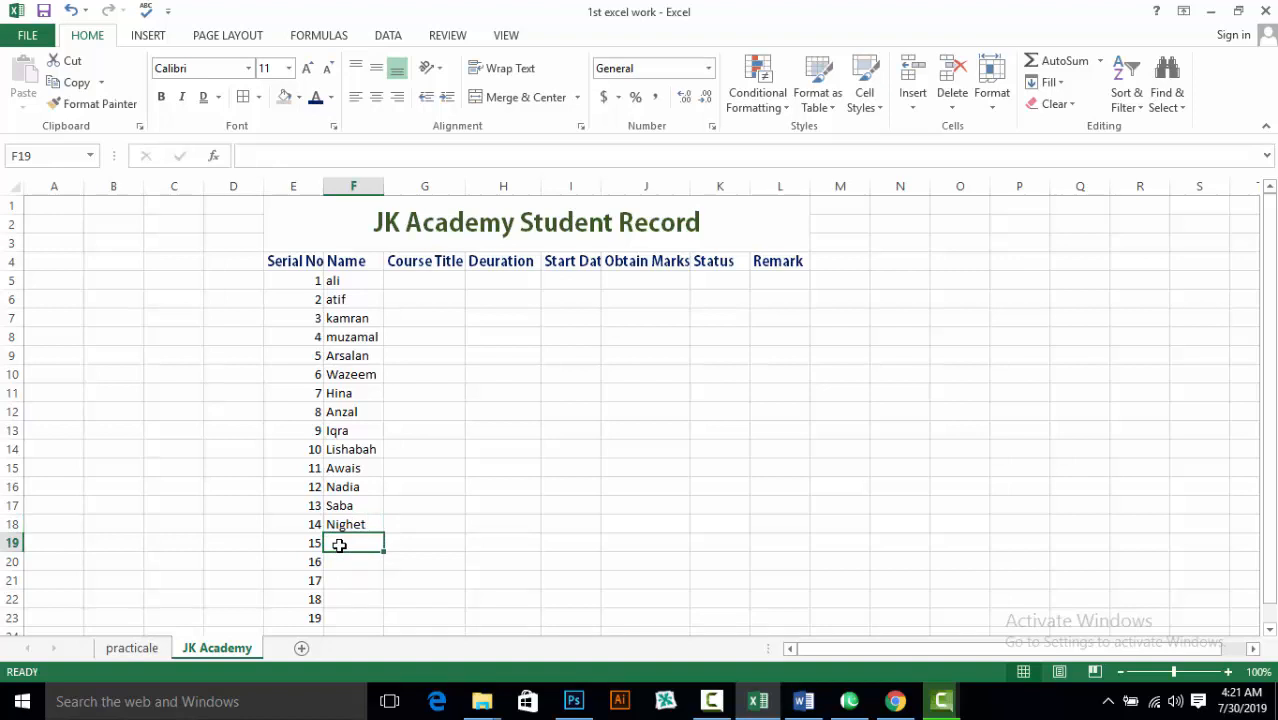
# Enter Comp Basic as the first student's course title in cell G5
pyautogui.click(419, 280)
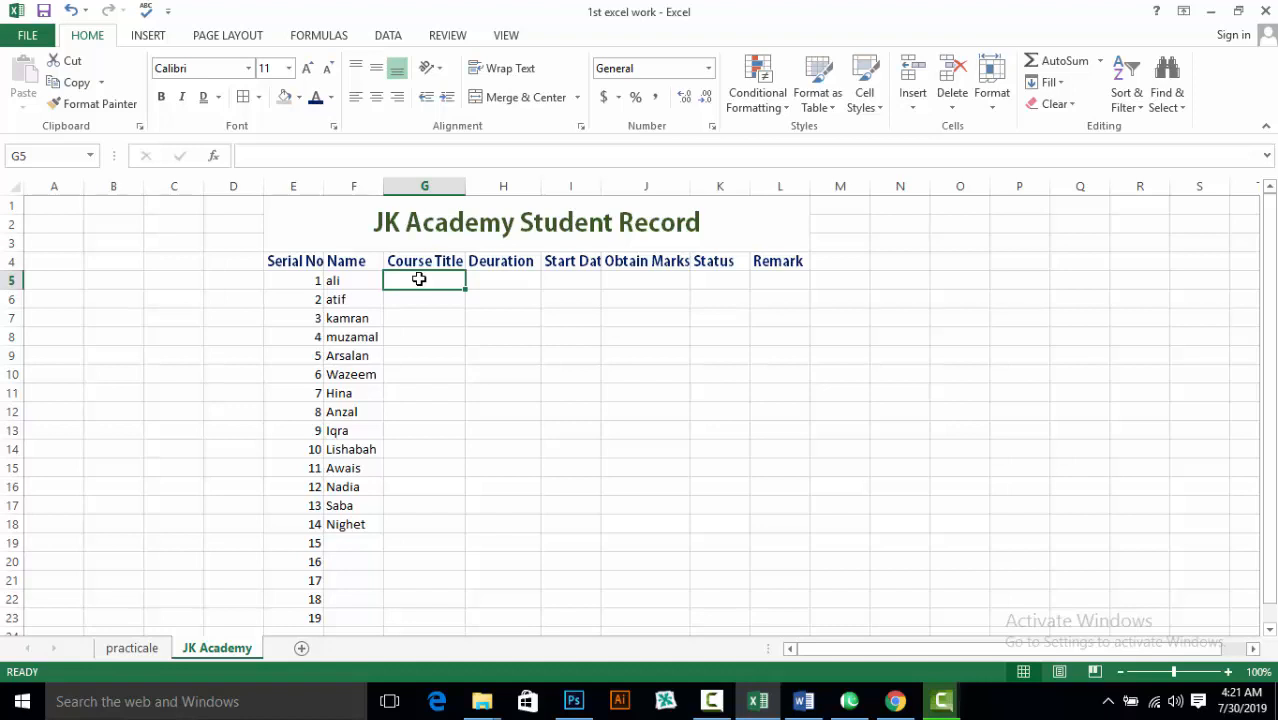
pyautogui.write('Basic')
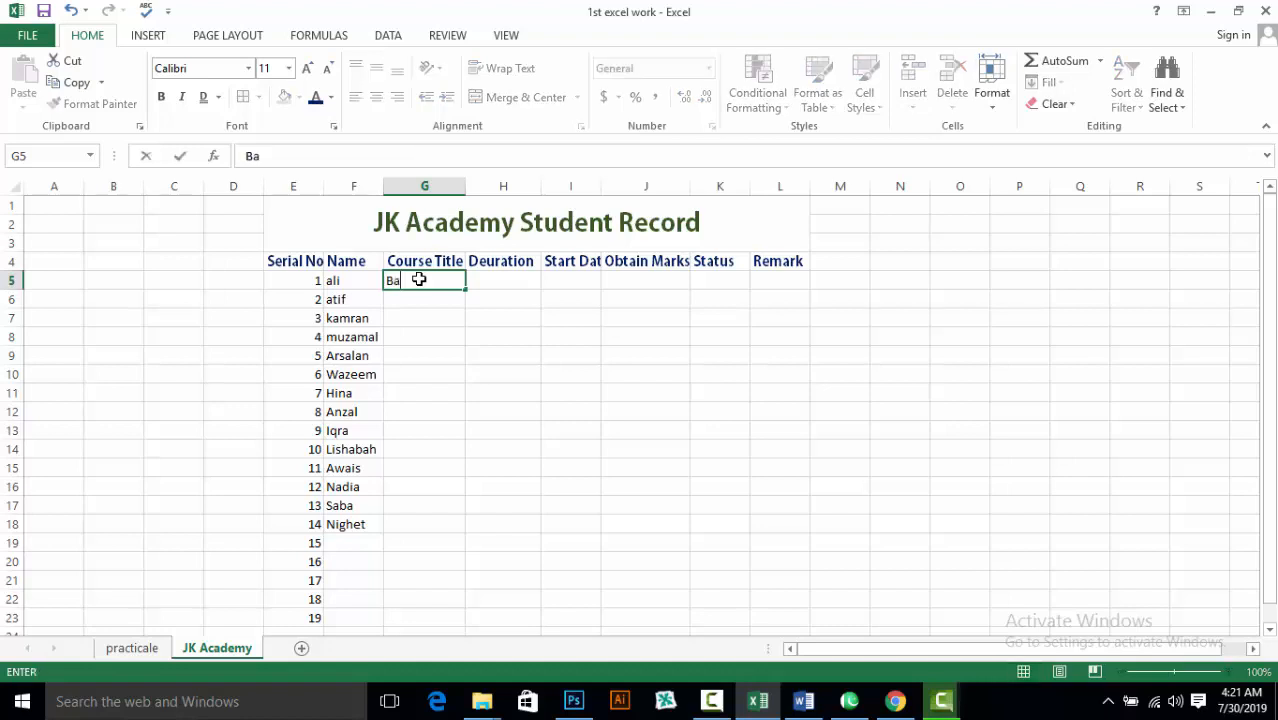
pyautogui.click(388, 280)
pyautogui.write('Comp')
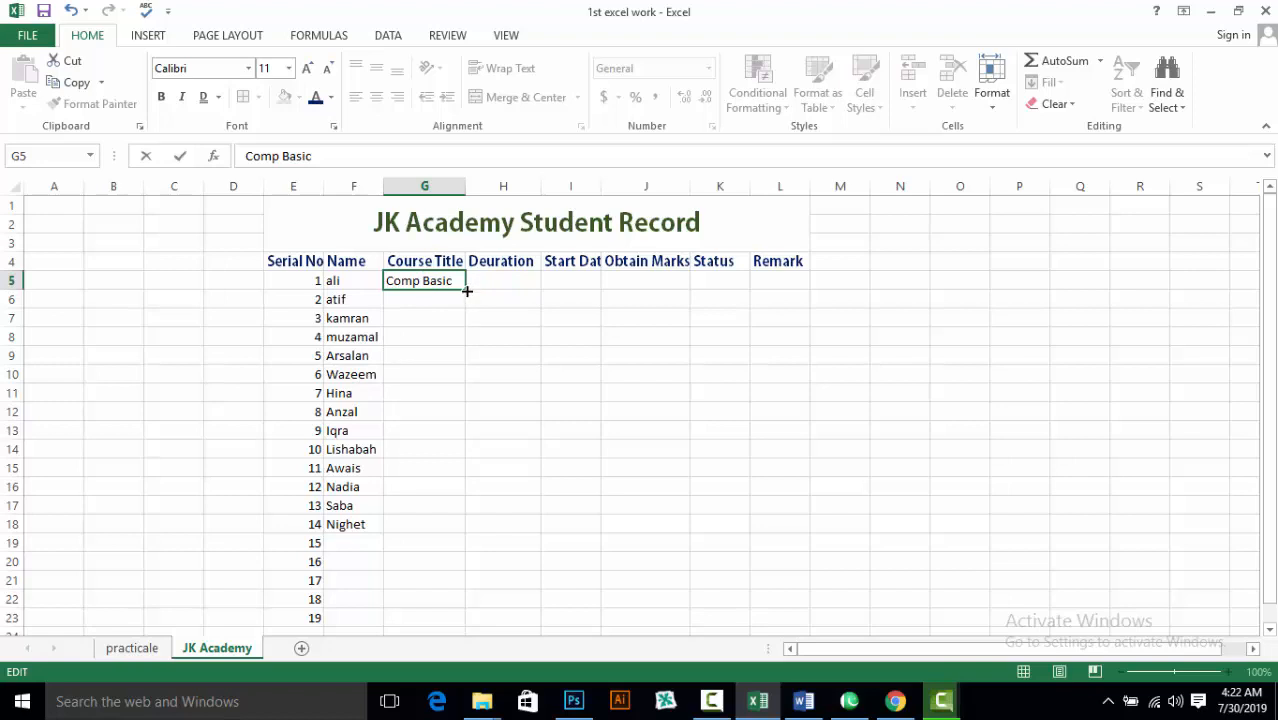
# Copy the course title Comp Basic down from G5 to G10 and enter Graphic Designing in cell G11
pyautogui.moveTo(466, 291); pyautogui.dragTo(465, 381)
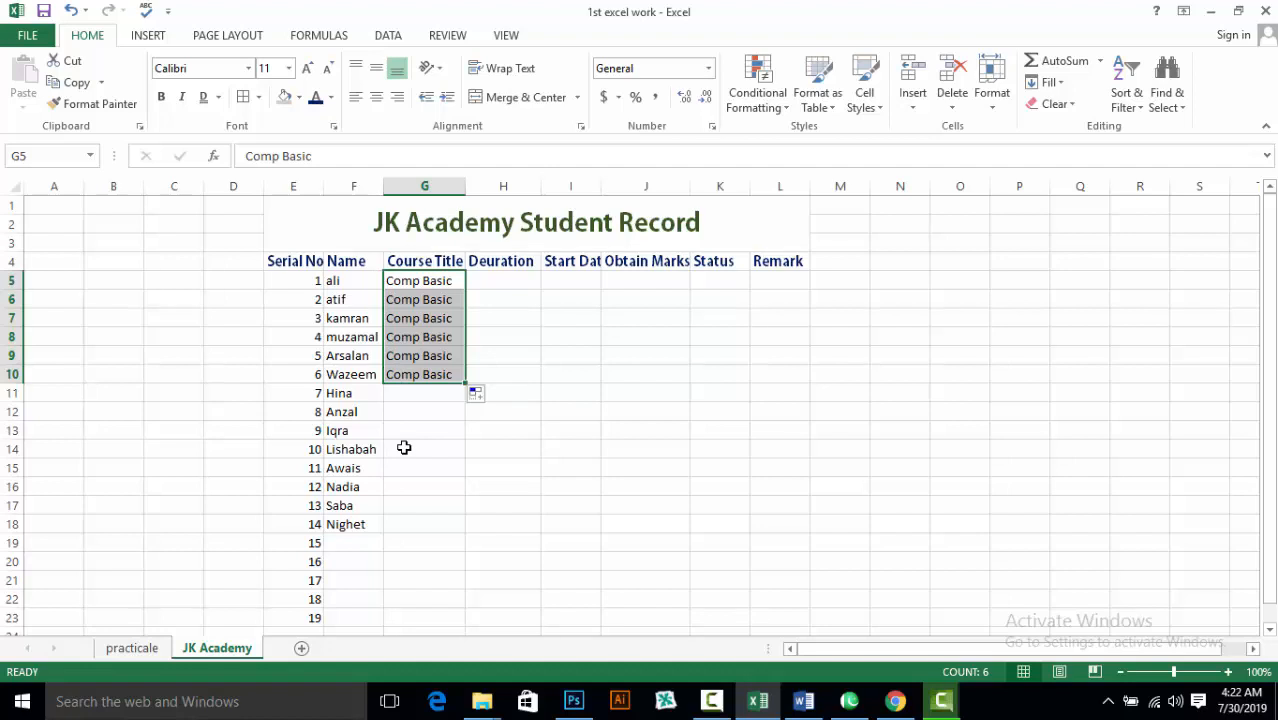
pyautogui.click(409, 393)
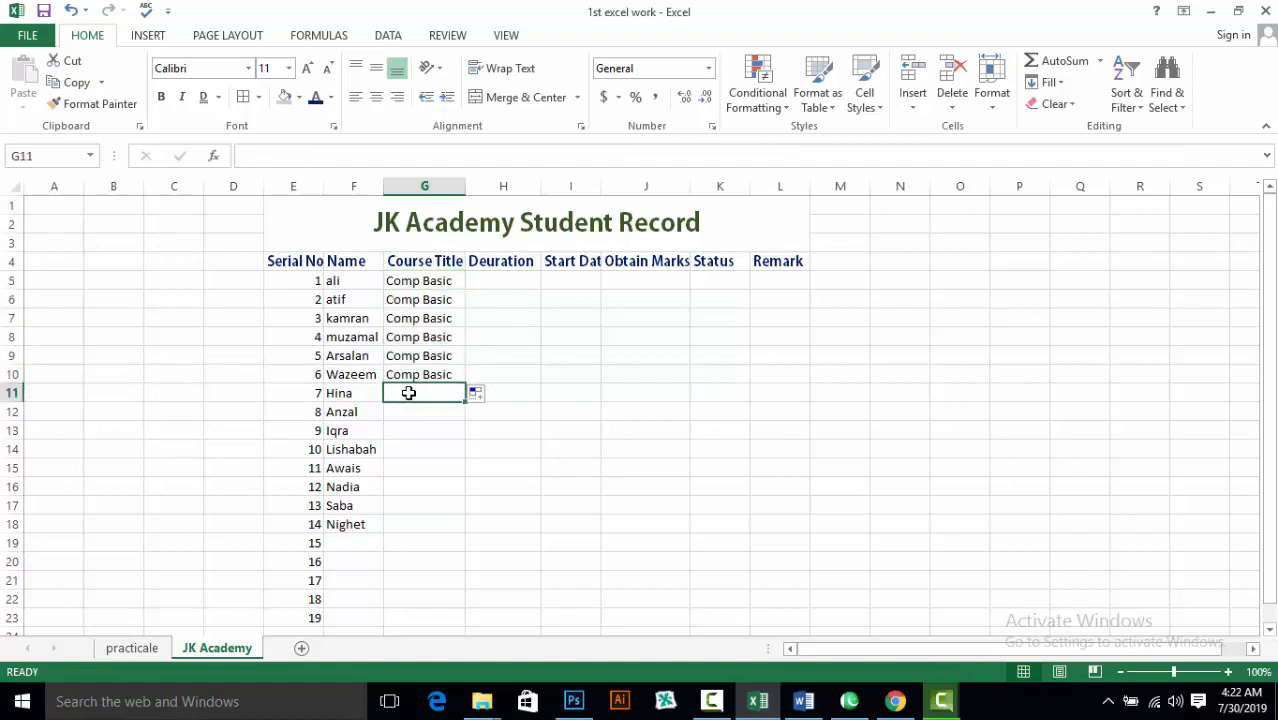
pyautogui.write('Gr')
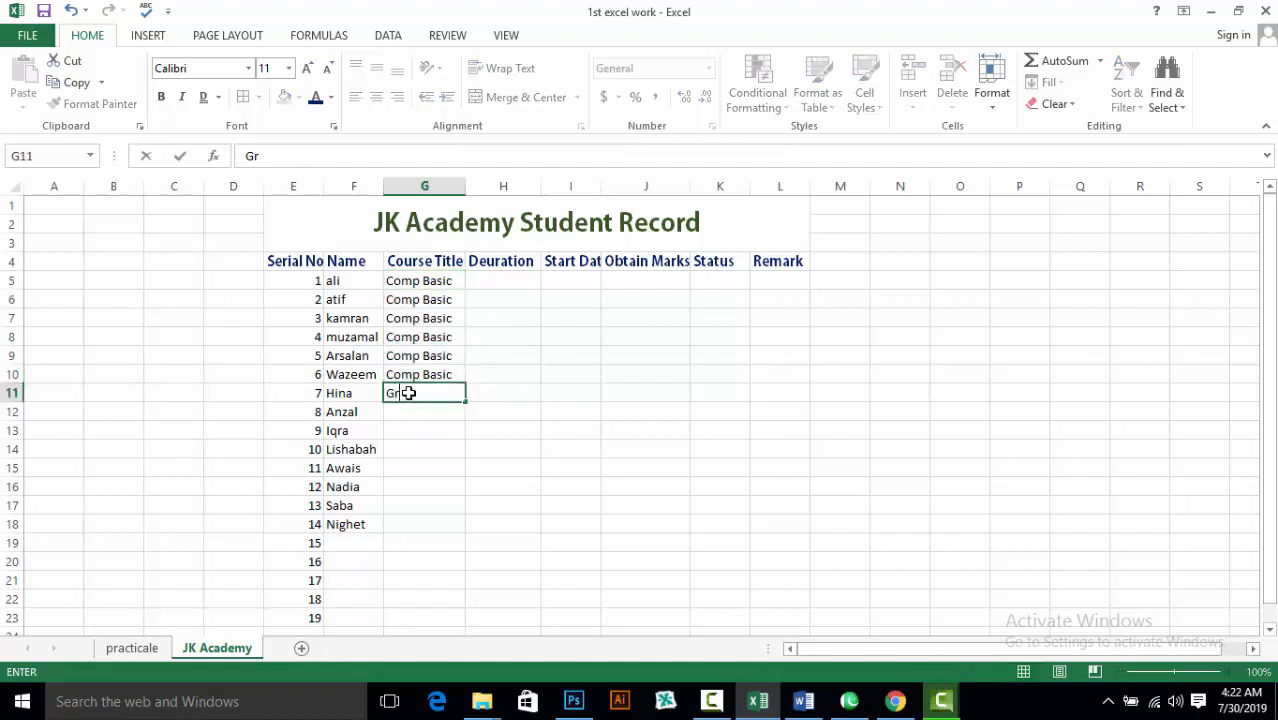
pyautogui.write('aphic')
pyautogui.write(' Desi')
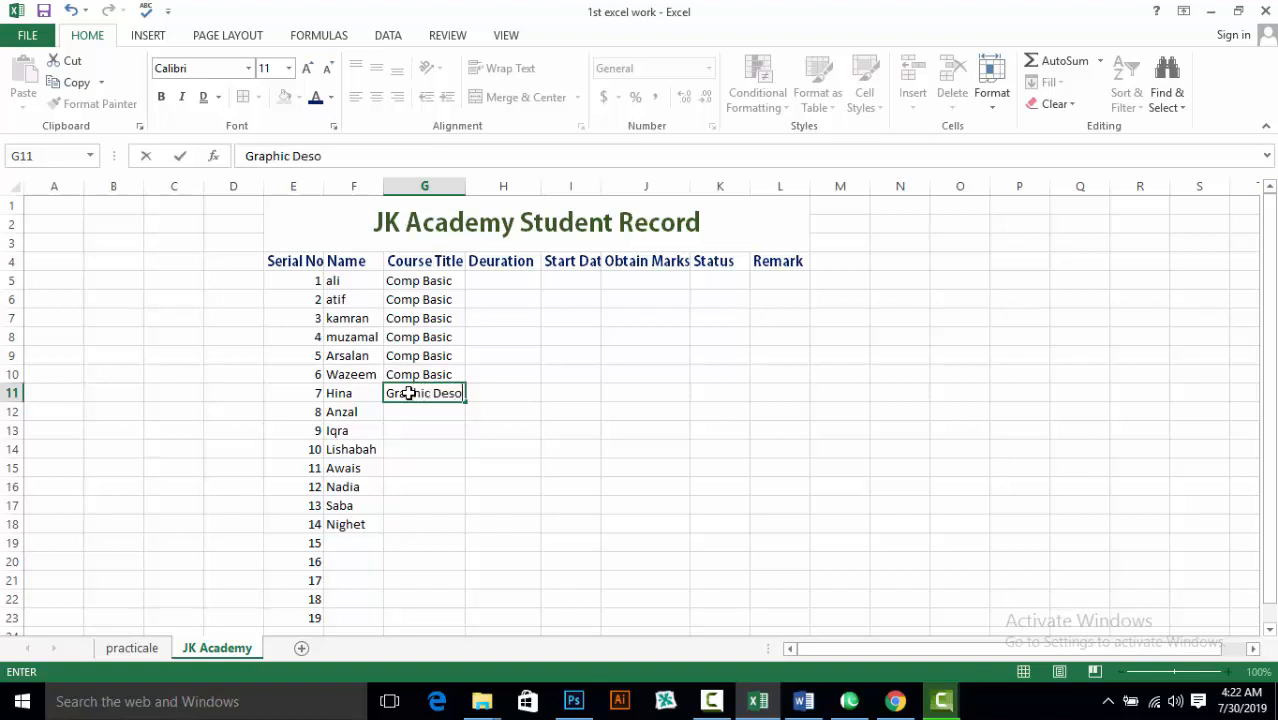
pyautogui.press('BackSpace')
pyautogui.write('igning')
pyautogui.click(511, 405)
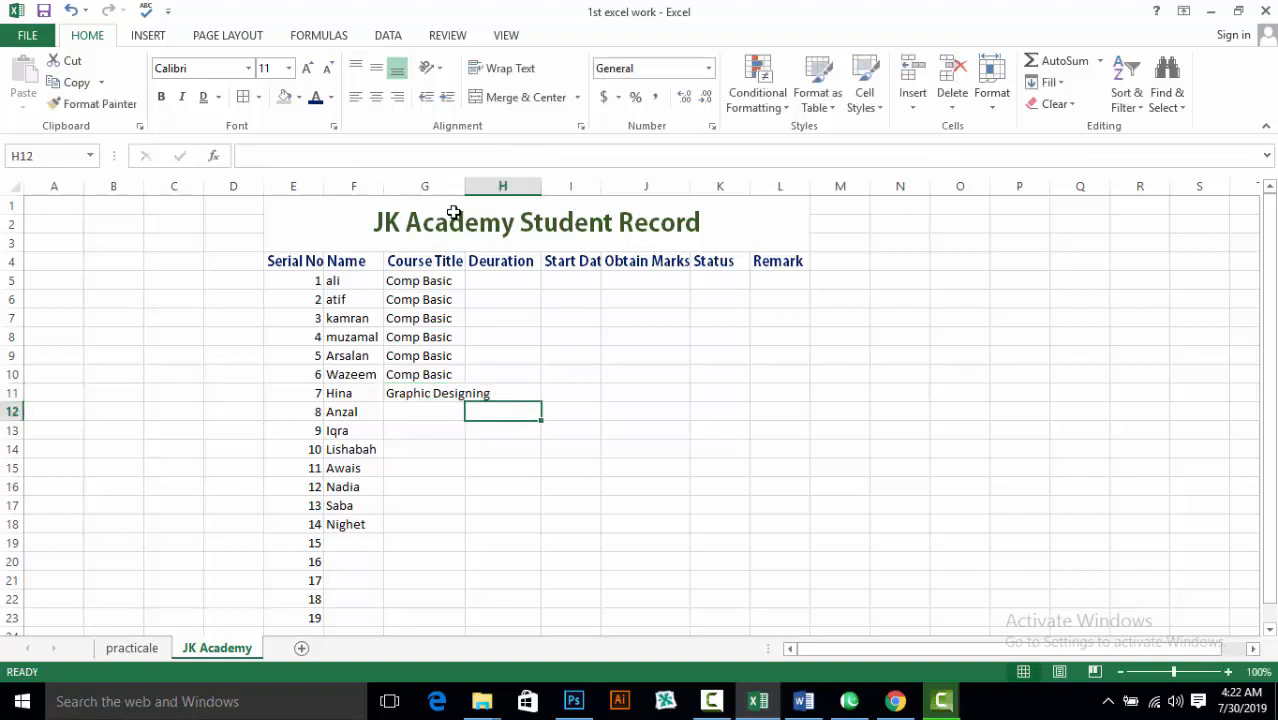
# Widen column G to fit its longest course title and copy Graphic Designing down from G11 to G14
pyautogui.moveTo(466, 188); pyautogui.dragTo(501, 187)
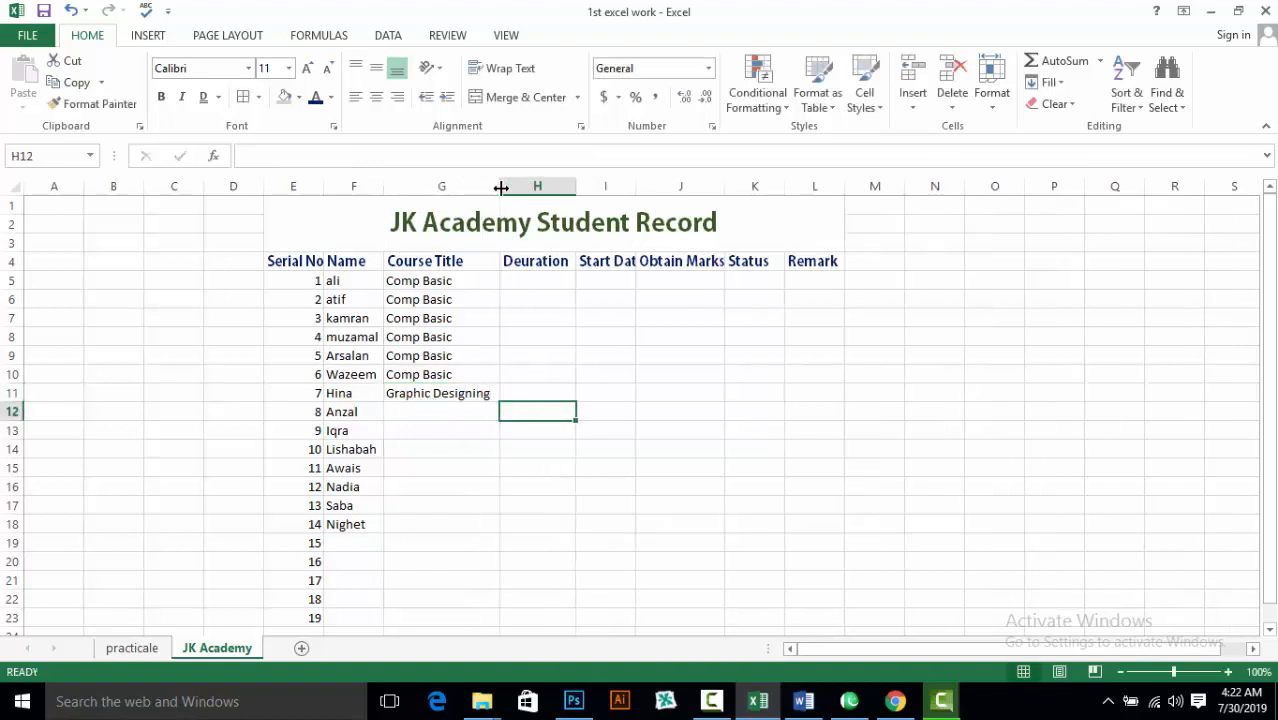
pyautogui.click(393, 393)
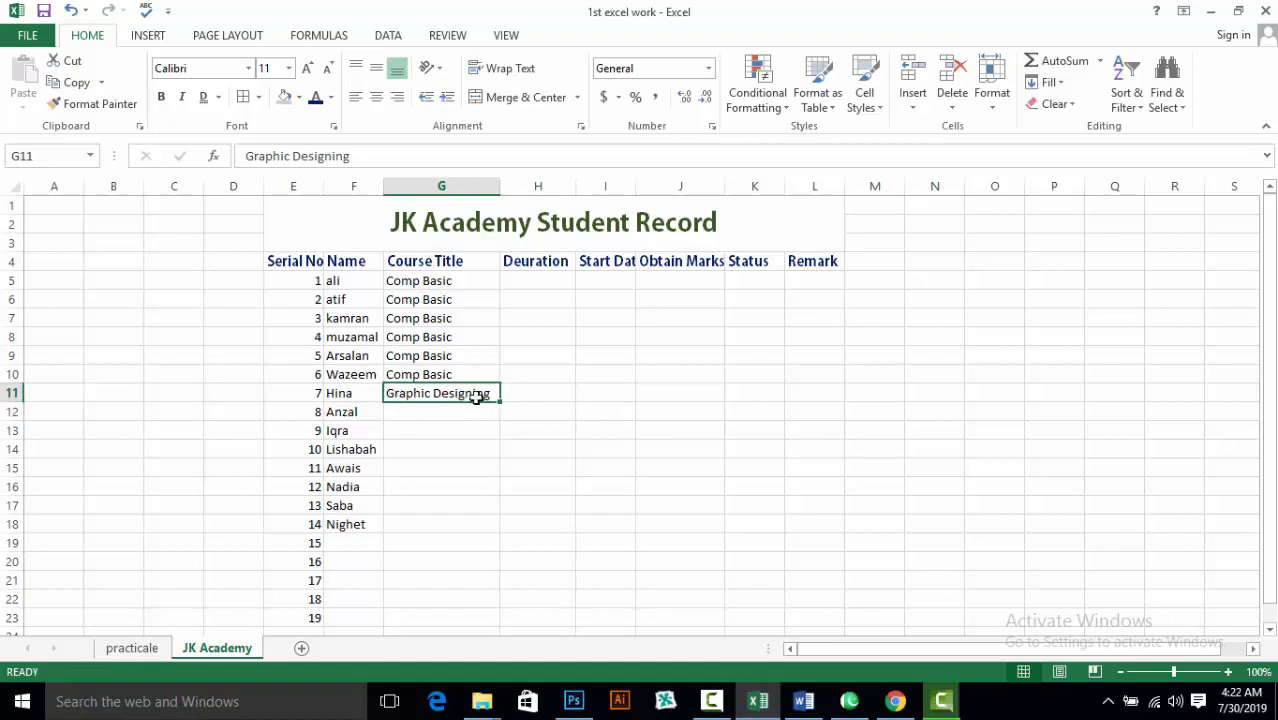
pyautogui.moveTo(500, 402); pyautogui.dragTo(500, 459)
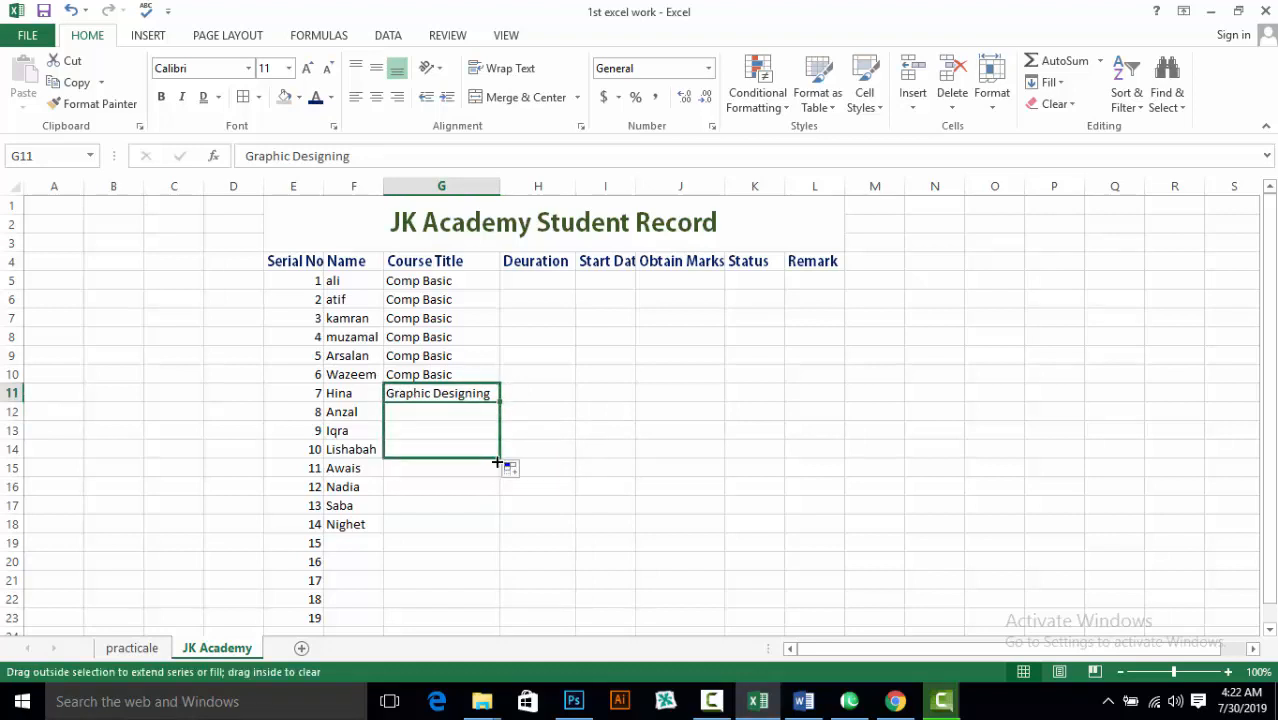
# Enter the course title PHP,Coding in cell G15 and copy it down to G18
pyautogui.doubleClick(426, 471)
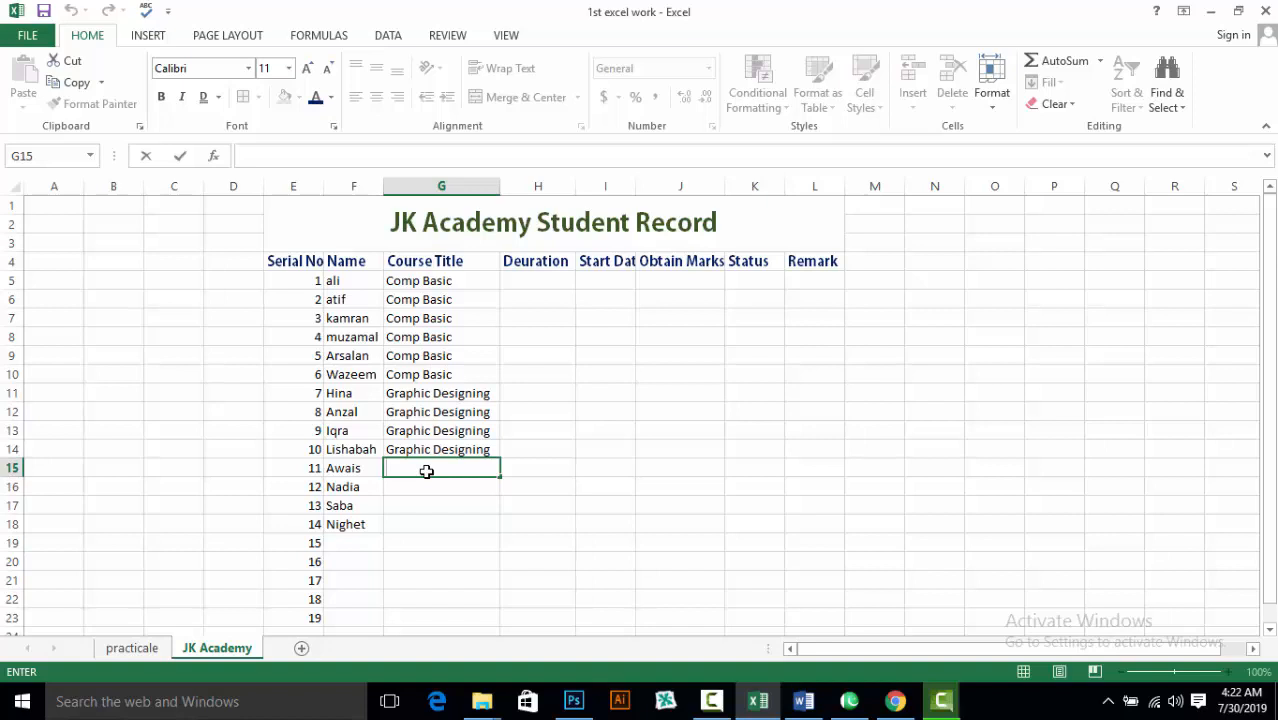
pyautogui.write('PHP,Coding')
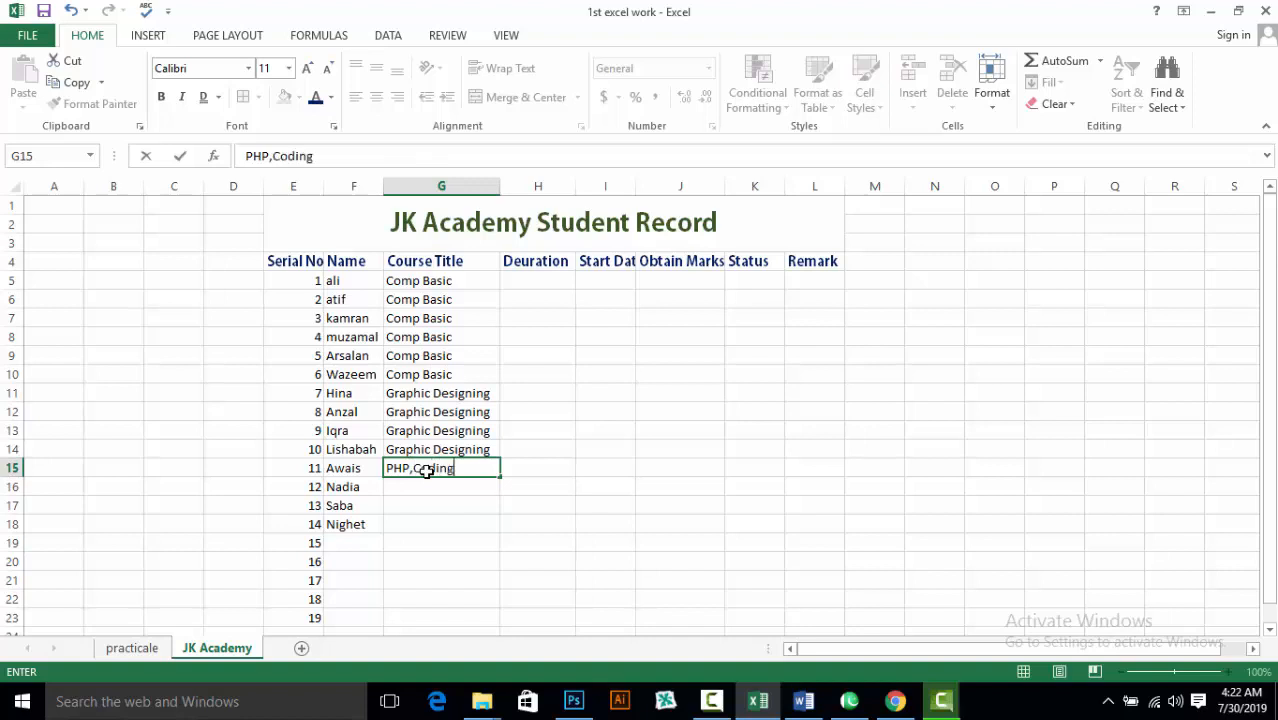
pyautogui.moveTo(499, 479); pyautogui.dragTo(486, 532)
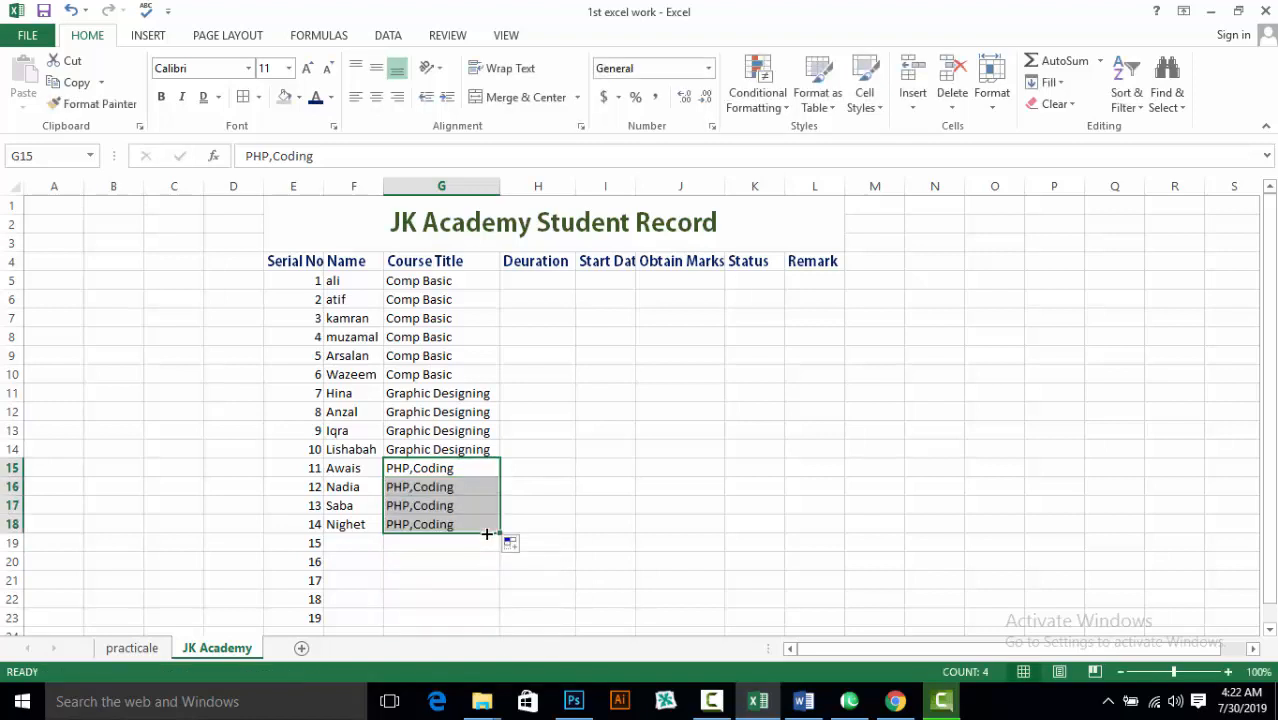
# Enter 3 month as the first student's duration in cell H5
pyautogui.click(562, 283)
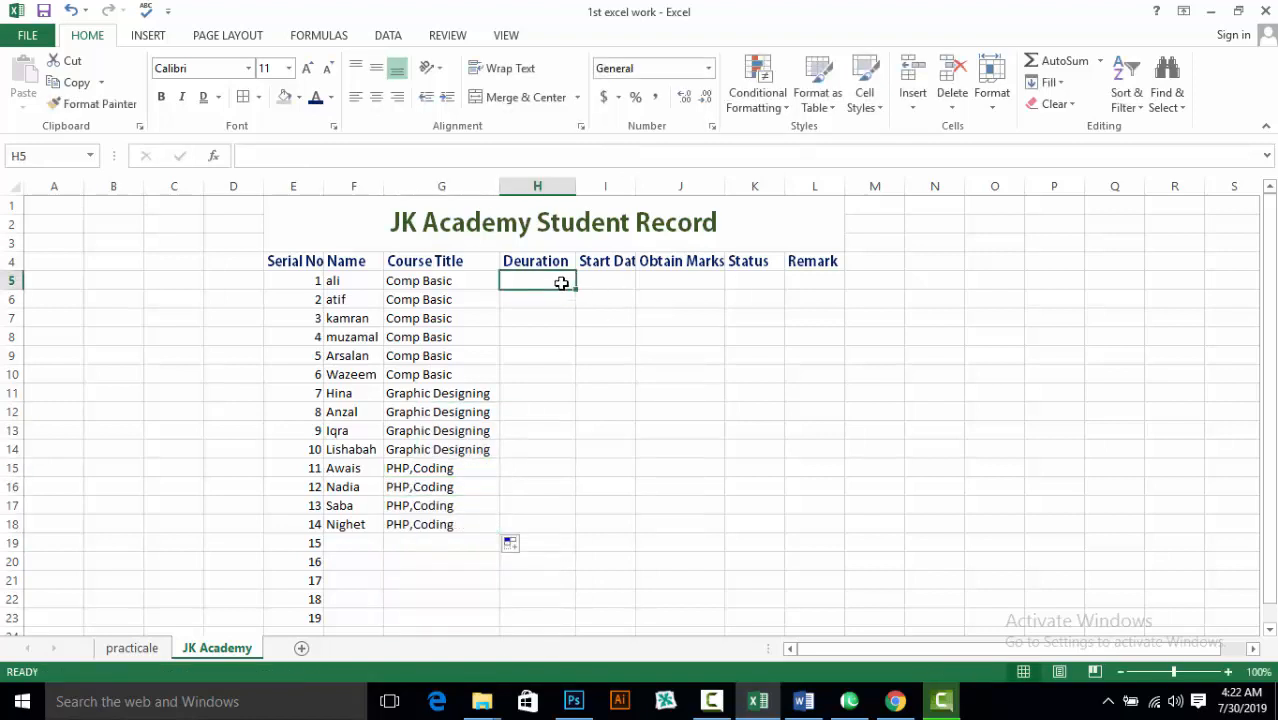
pyautogui.write('3')
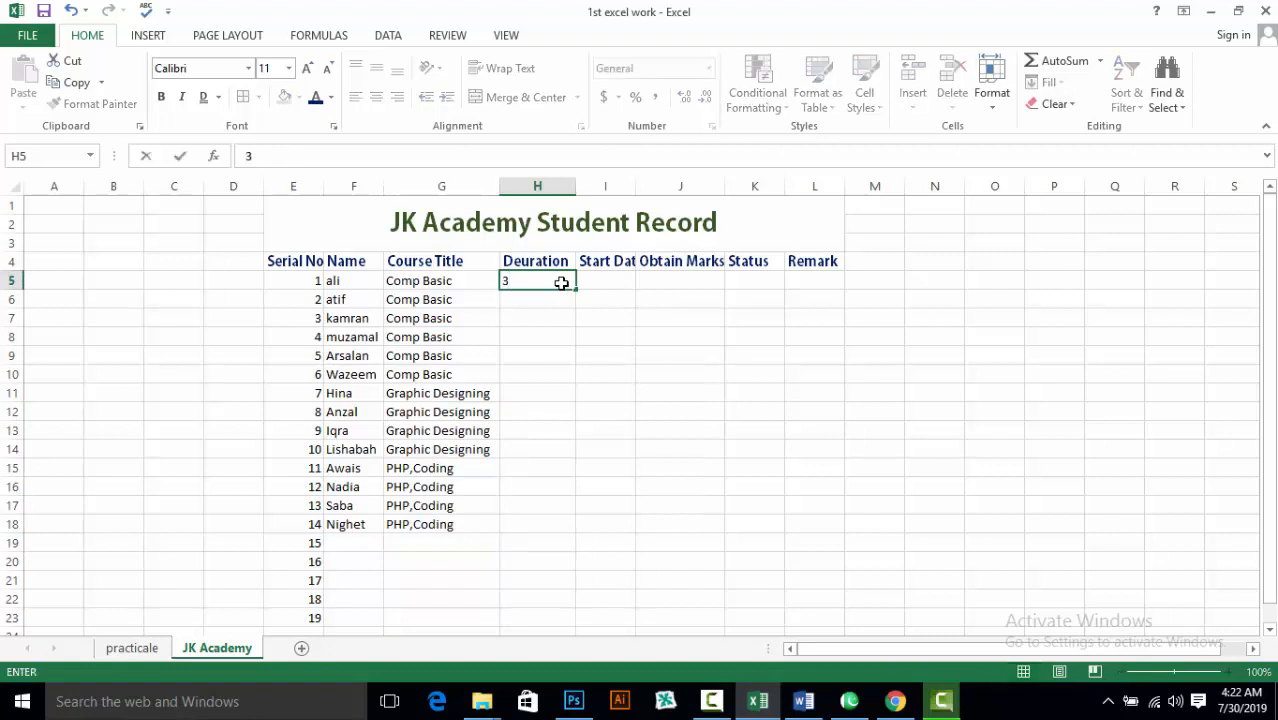
pyautogui.write(' month')
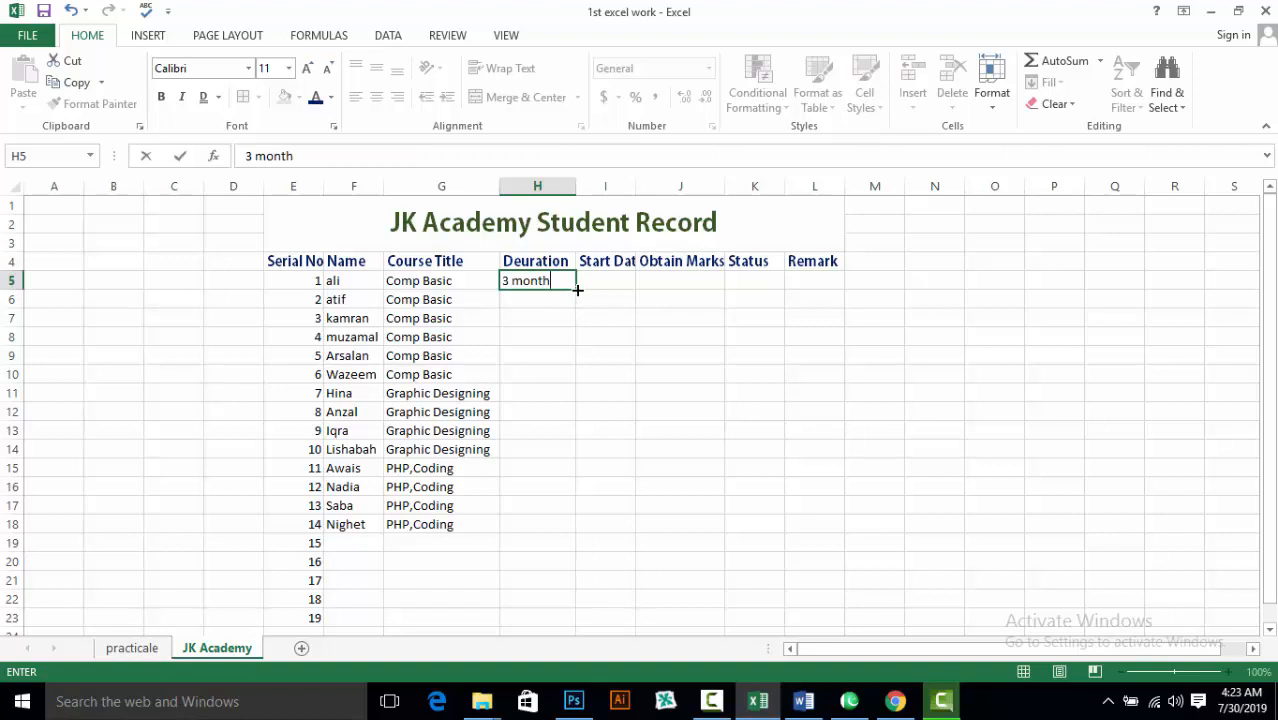
# Try to fill the duration down from H5 to H10 as a series, and undo the fill
pyautogui.moveTo(577, 289); pyautogui.dragTo(577, 386)
pyautogui.click(548, 395)
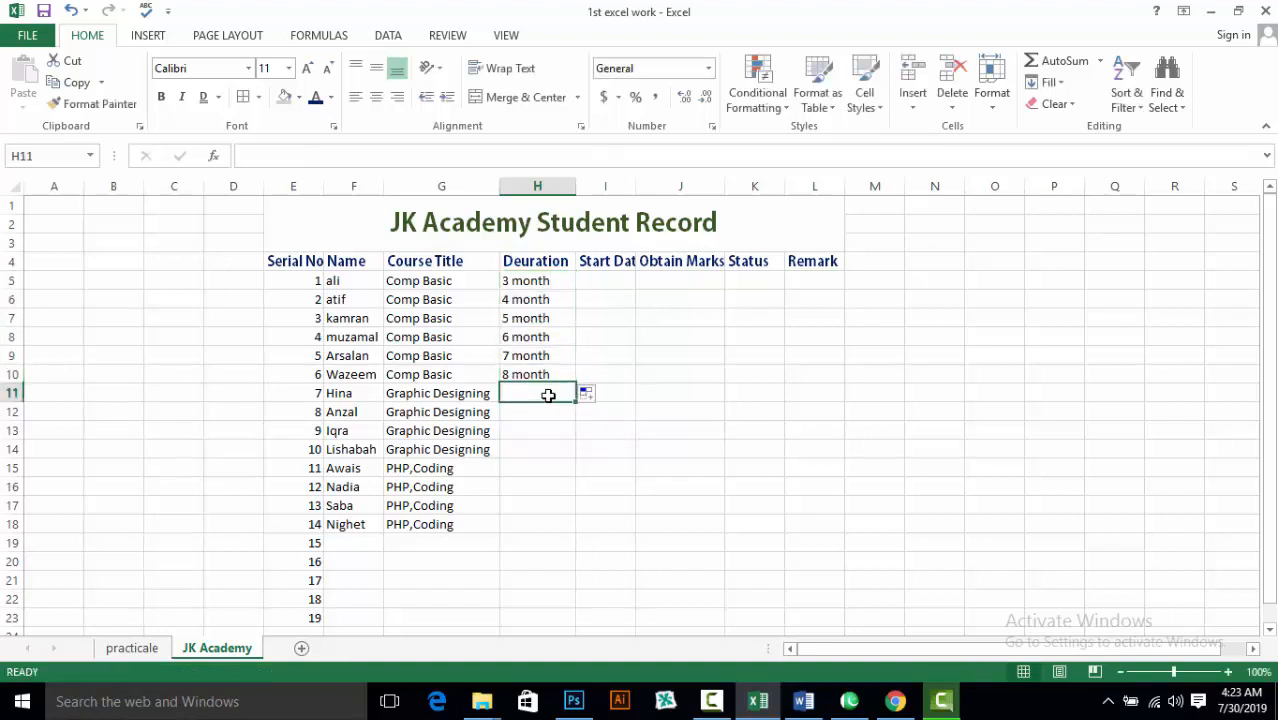
pyautogui.doubleClick(548, 395)
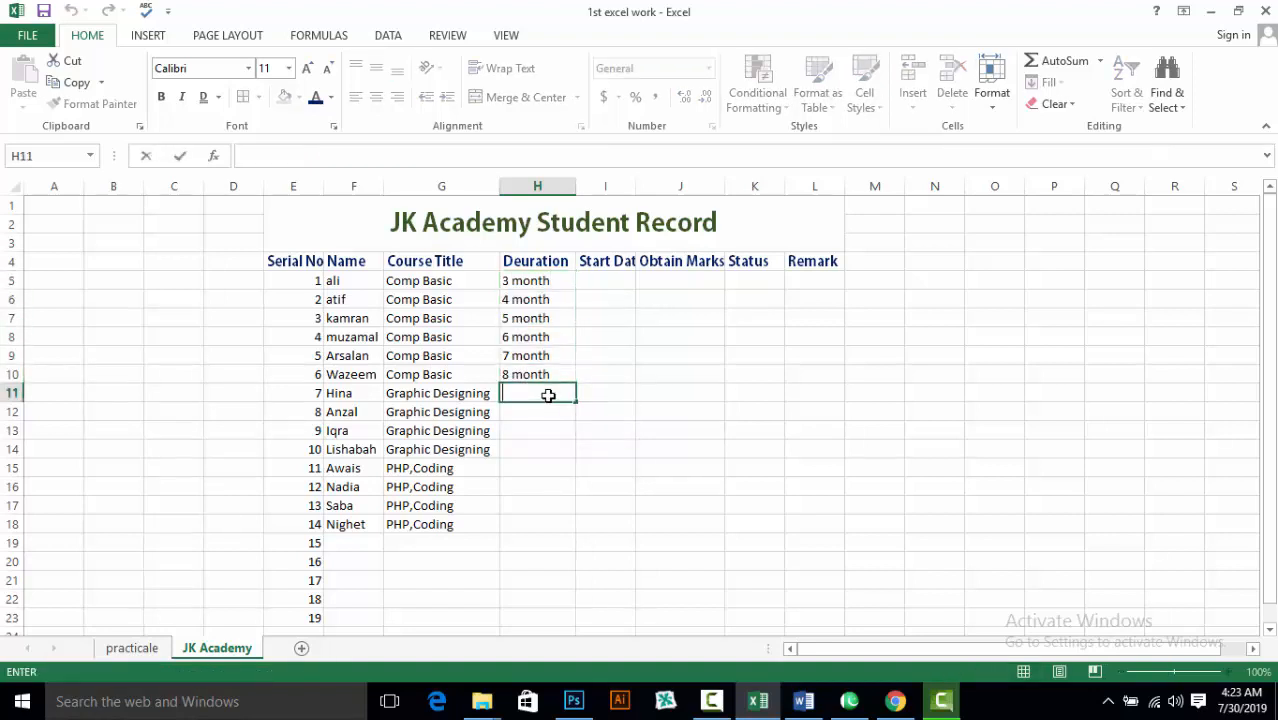
pyautogui.click(559, 294)
pyautogui.hotkey('ctrl', 'z')
pyautogui.hotkey('ctrl', 'z')
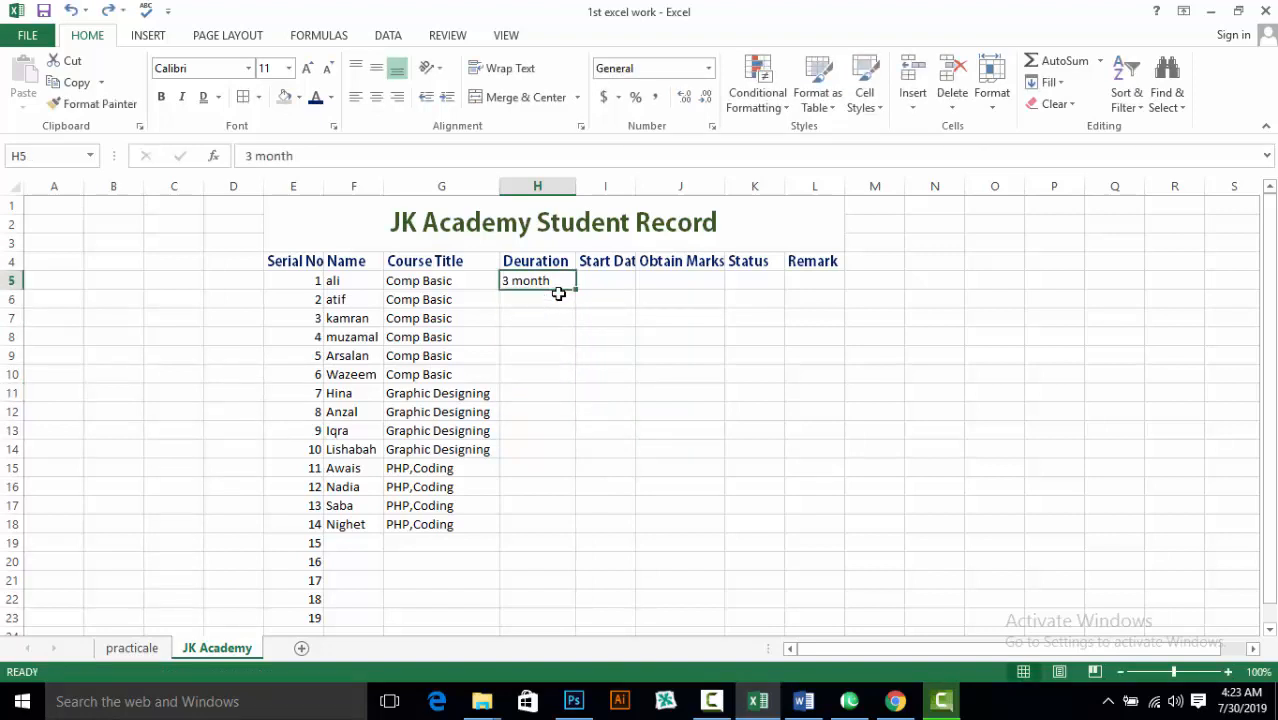
# Copy the identical 3 month duration from H5 down to H10 for all Comp Basic students
pyautogui.moveTo(576, 290); pyautogui.dragTo(579, 374)
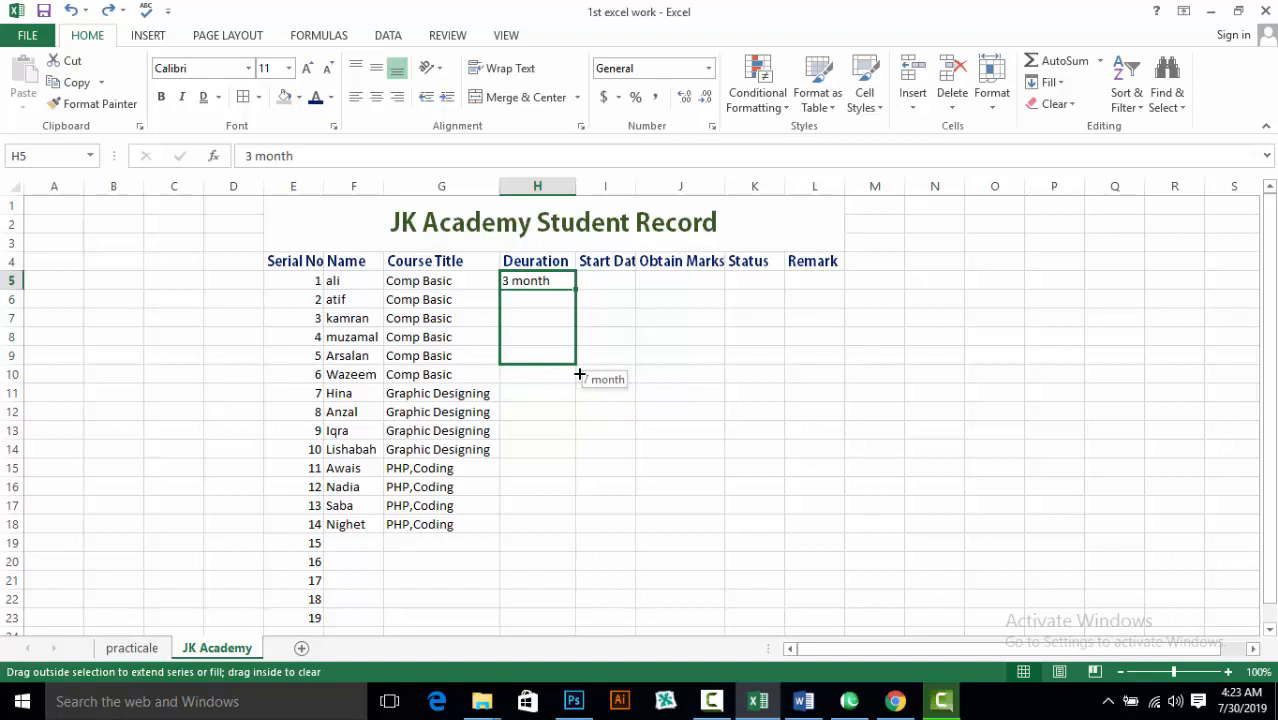
pyautogui.moveTo(579, 374); pyautogui.dragTo(578, 381)
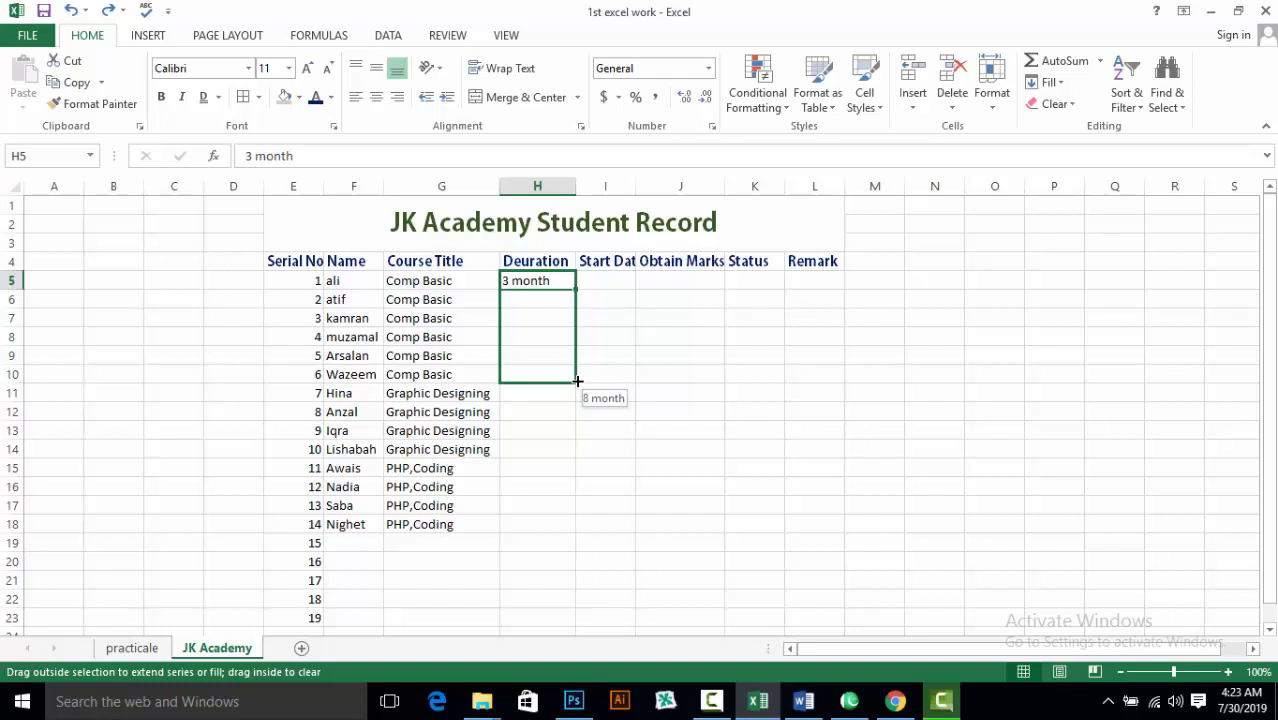
pyautogui.moveTo(578, 381); pyautogui.dragTo(578, 382)
pyautogui.moveTo(578, 382); pyautogui.dragTo(578, 382)
pyautogui.moveTo(578, 382); pyautogui.dragTo(578, 382)
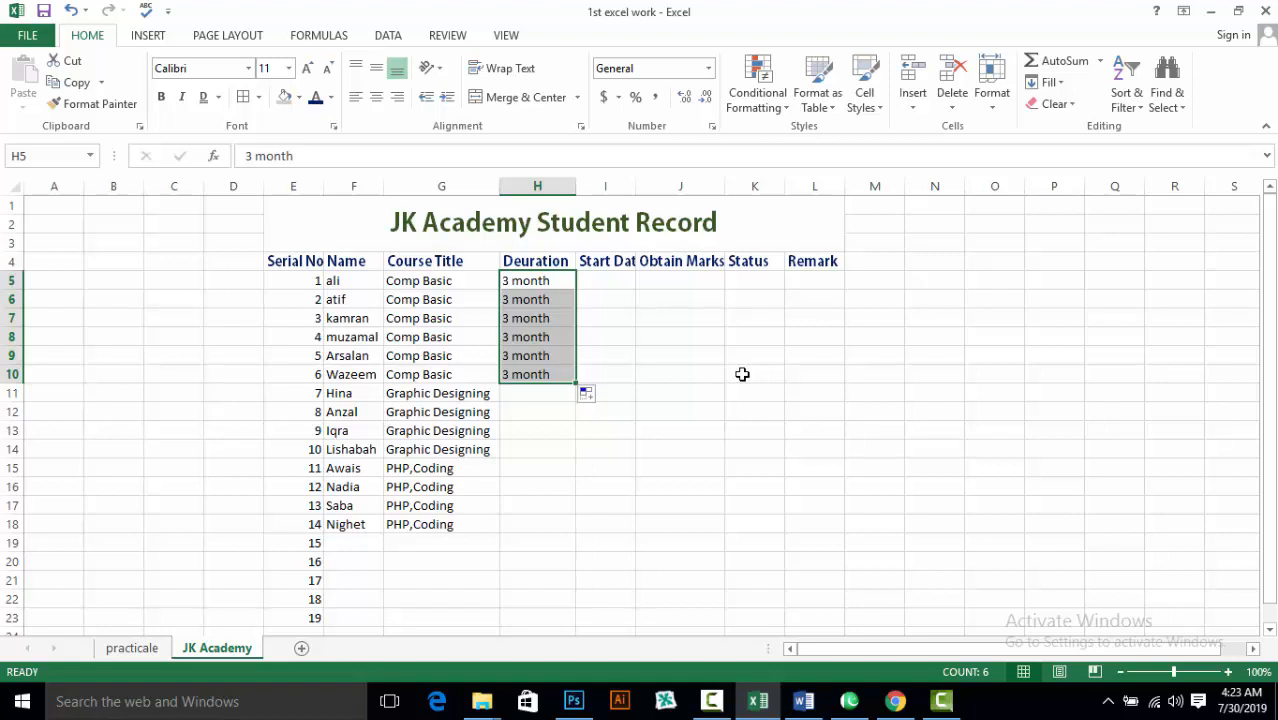
# Enter 6 month as the duration in cell H11 and copy the identical value down to H17
pyautogui.click(530, 393)
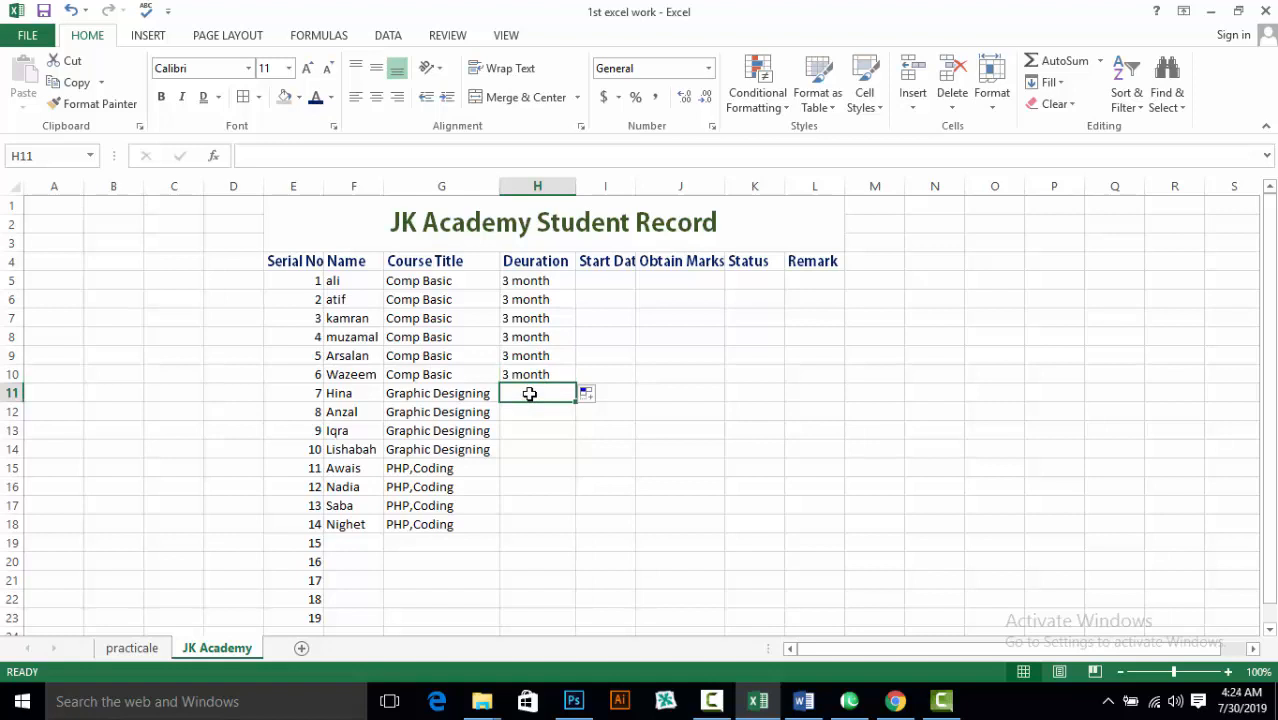
pyautogui.write('6')
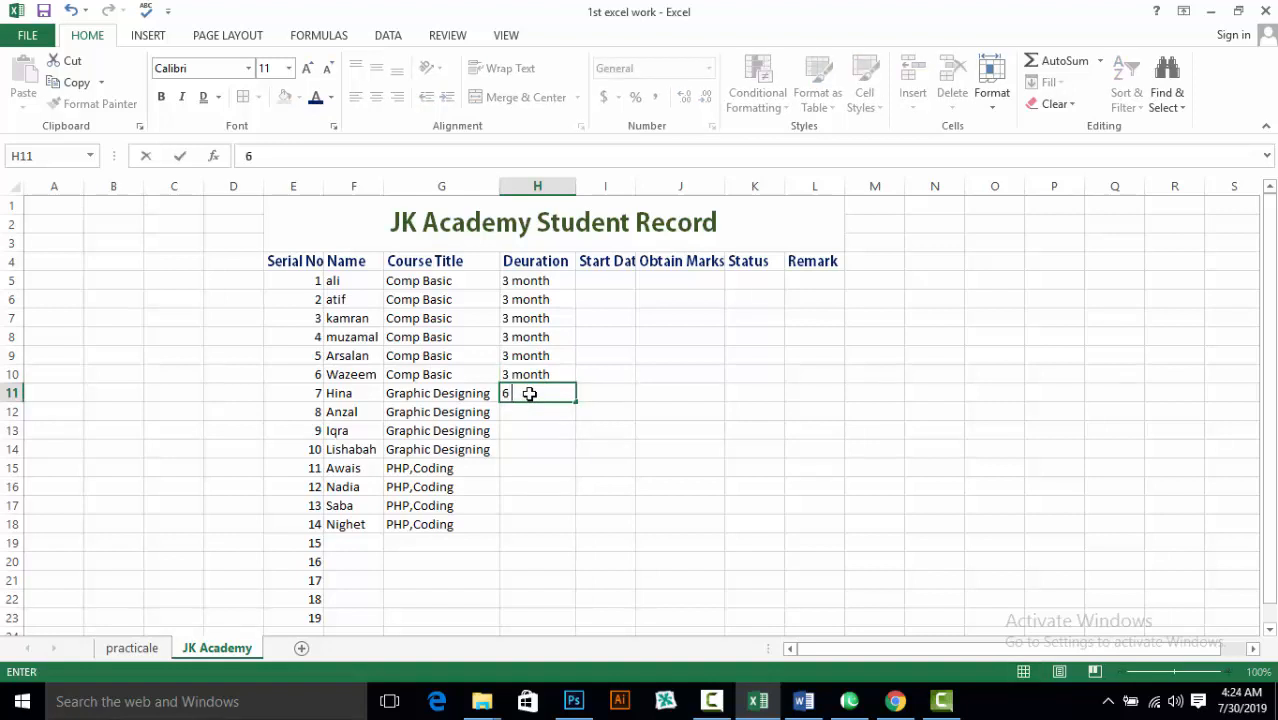
pyautogui.write(' month')
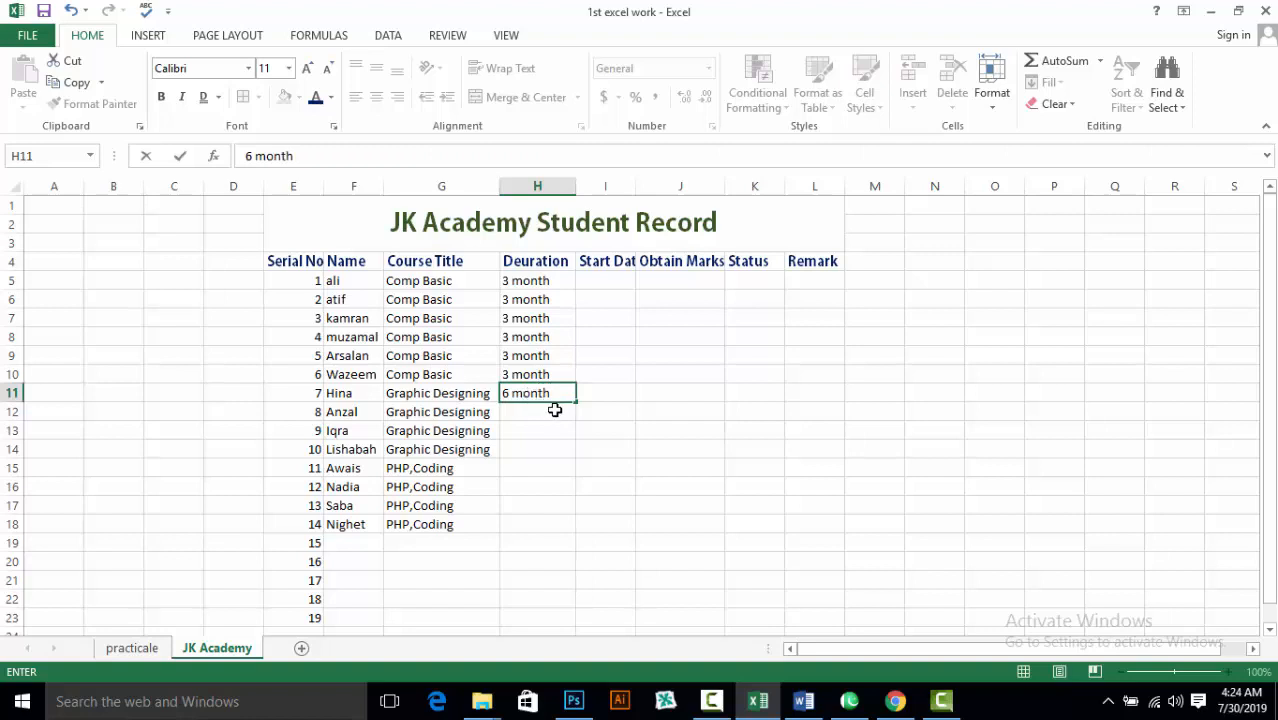
pyautogui.moveTo(576, 401); pyautogui.dragTo(572, 522)
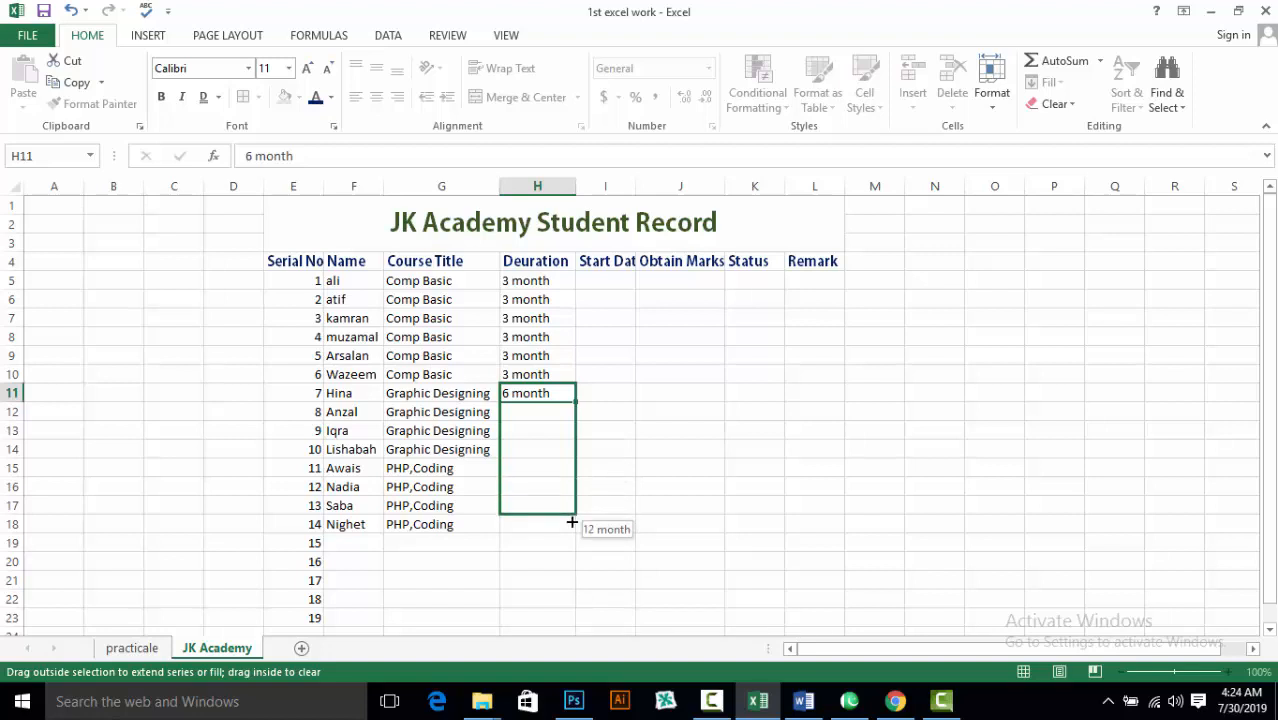
pyautogui.moveTo(572, 522); pyautogui.dragTo(572, 522)
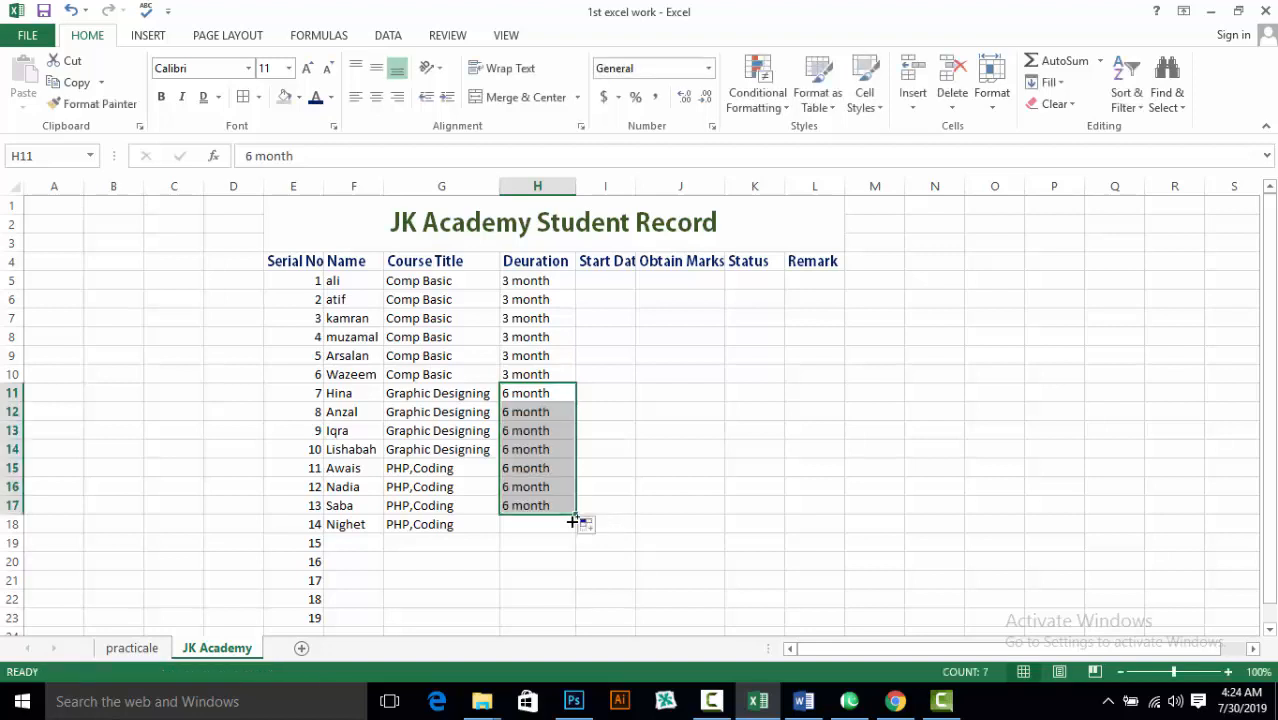
# Enter the start date 12/6/2017 in cell I5 and fill it down to I17 as a daily date series
pyautogui.click(592, 279)
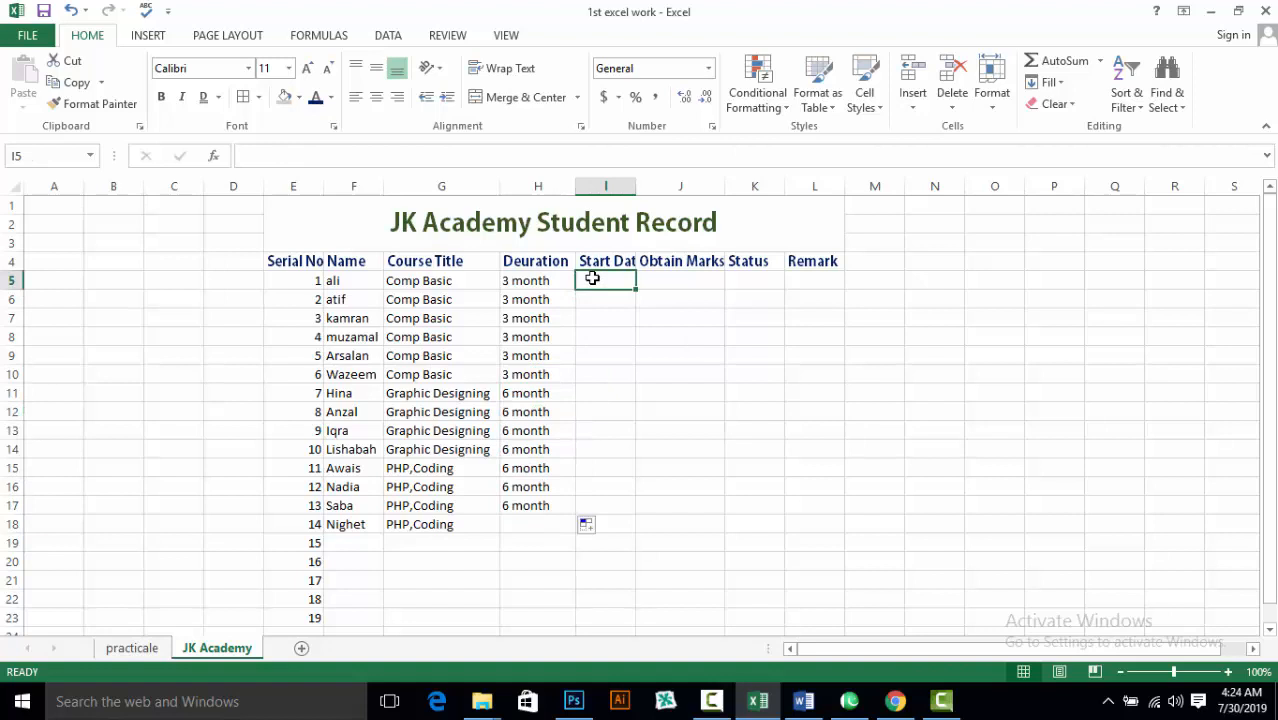
pyautogui.write('12/6/')
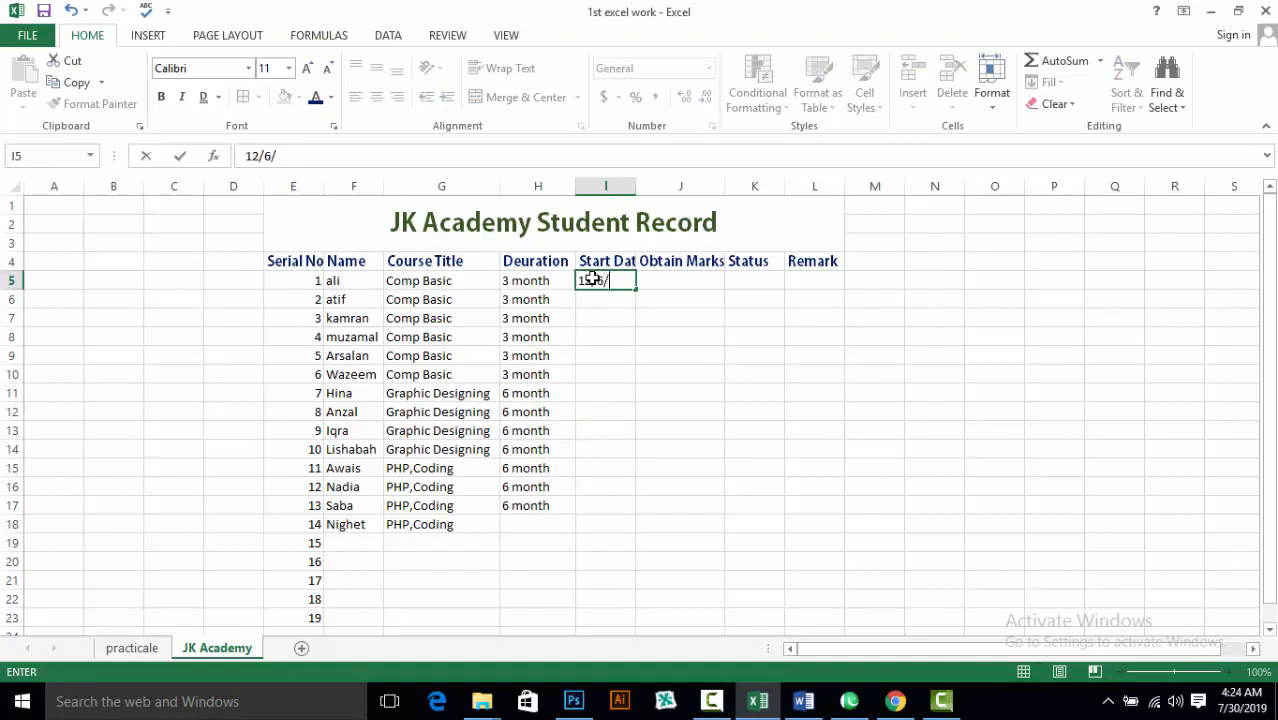
pyautogui.write('2017')
pyautogui.moveTo(635, 293); pyautogui.dragTo(631, 508)
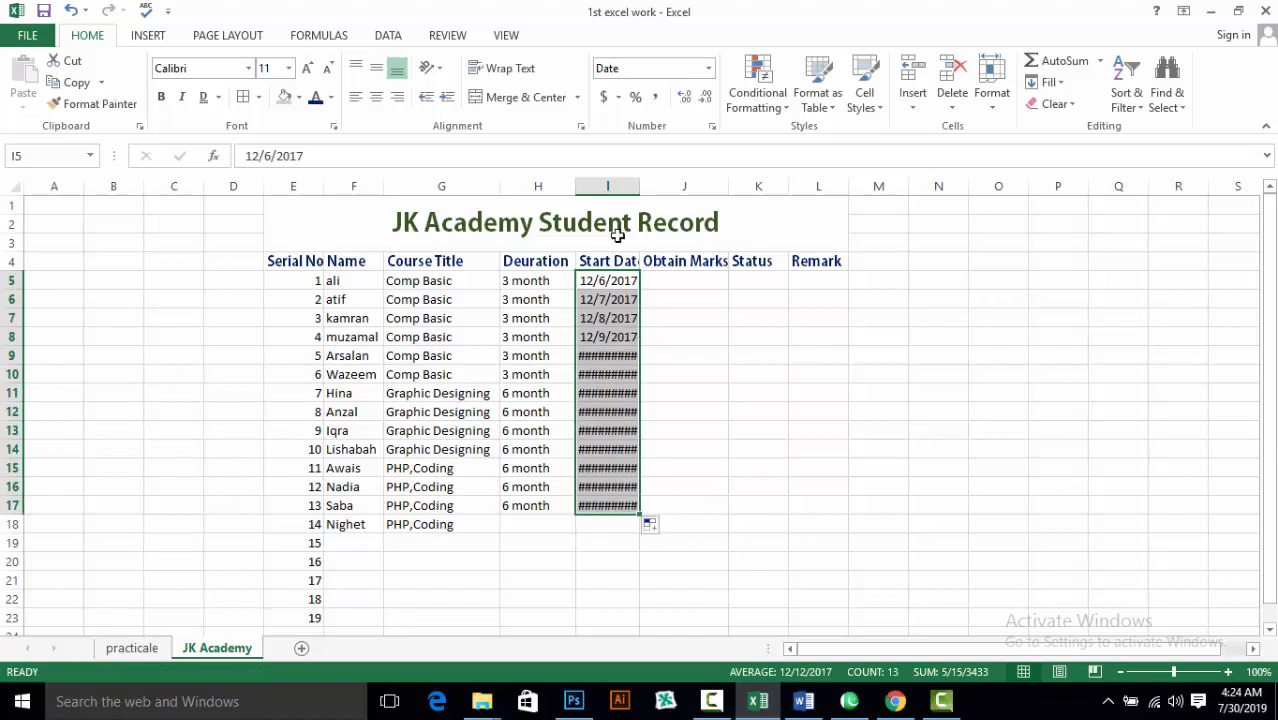
# Widen column I just enough to show the Start Date heading and all its dates in full
pyautogui.moveTo(638, 188); pyautogui.dragTo(655, 187)
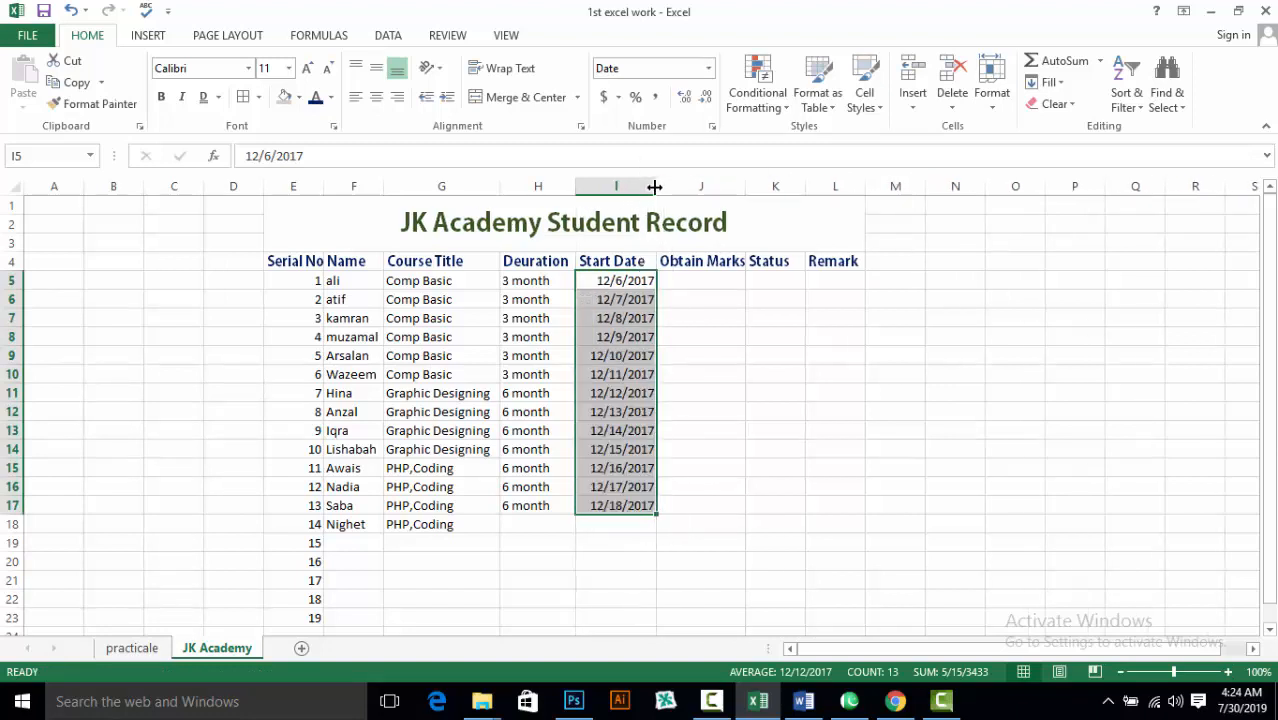
pyautogui.hotkey('ctrl', 'z')
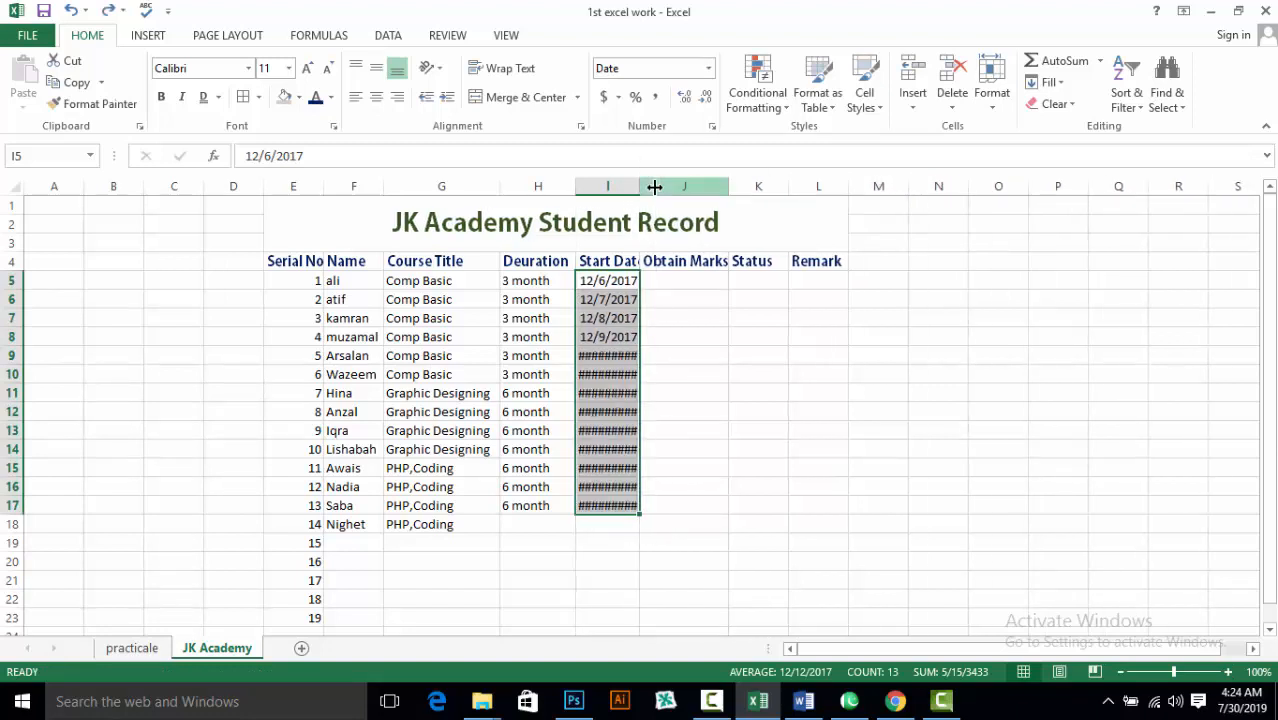
pyautogui.click(645, 395)
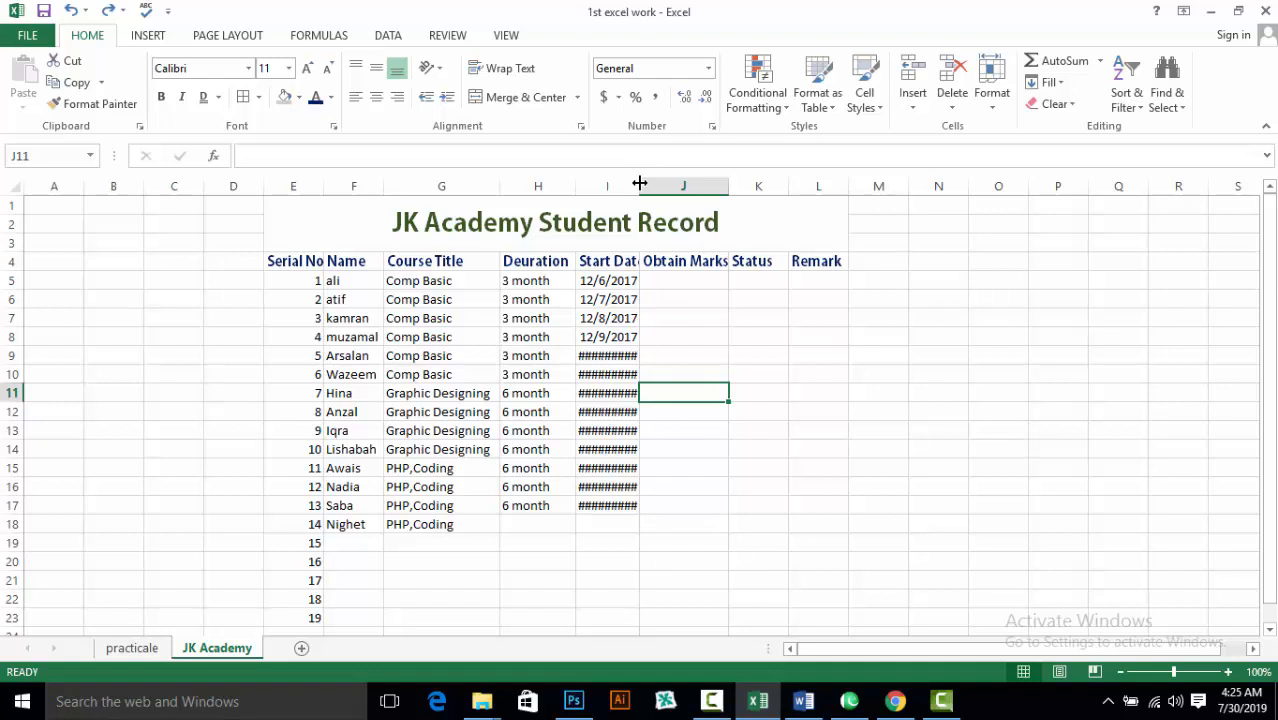
pyautogui.moveTo(639, 184); pyautogui.dragTo(647, 184)
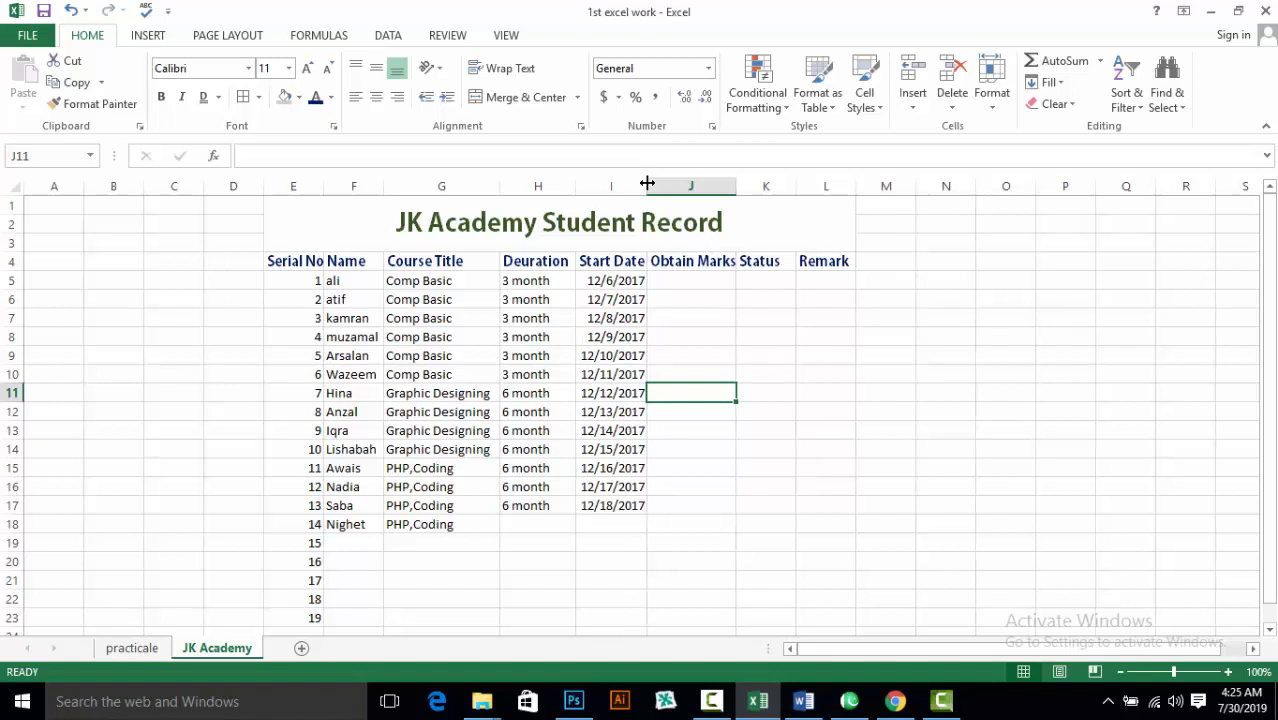
# Enter the label TM in cell N2, outside the student table
pyautogui.click(673, 286)
pyautogui.click(947, 223)
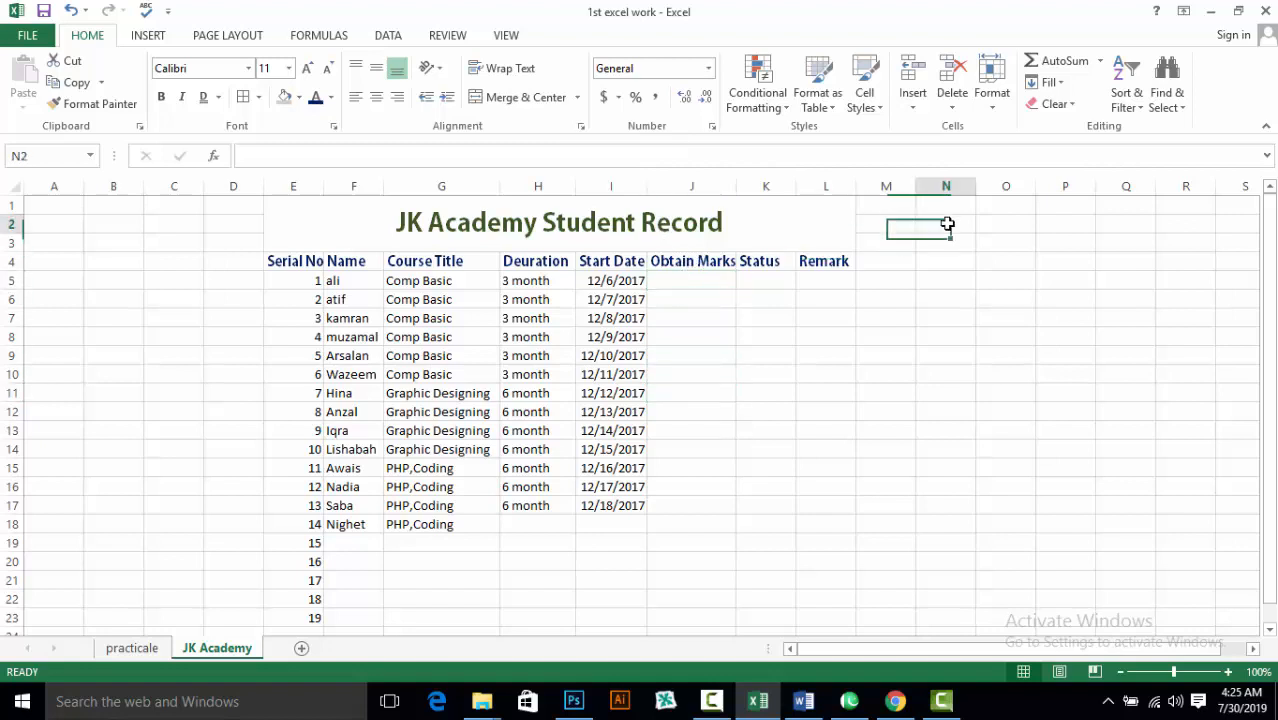
pyautogui.write('TH')
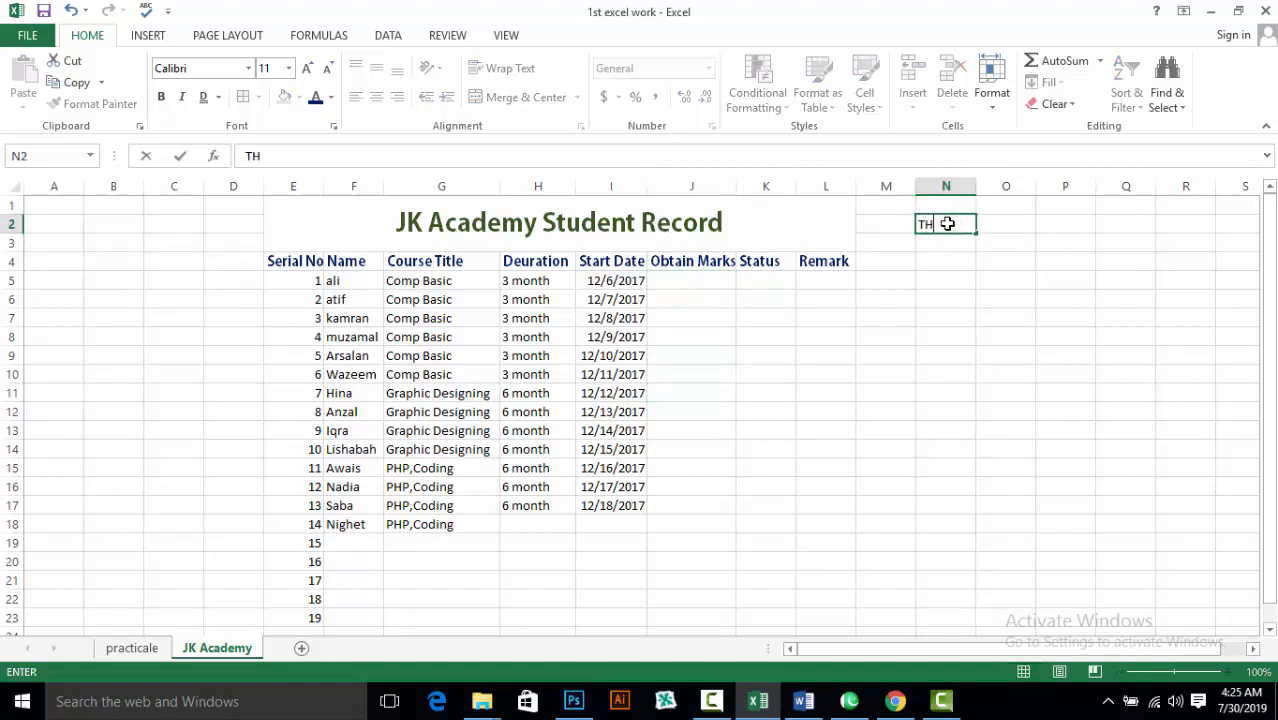
pyautogui.press('BackSpace')
pyautogui.write('M')
pyautogui.click(980, 226)
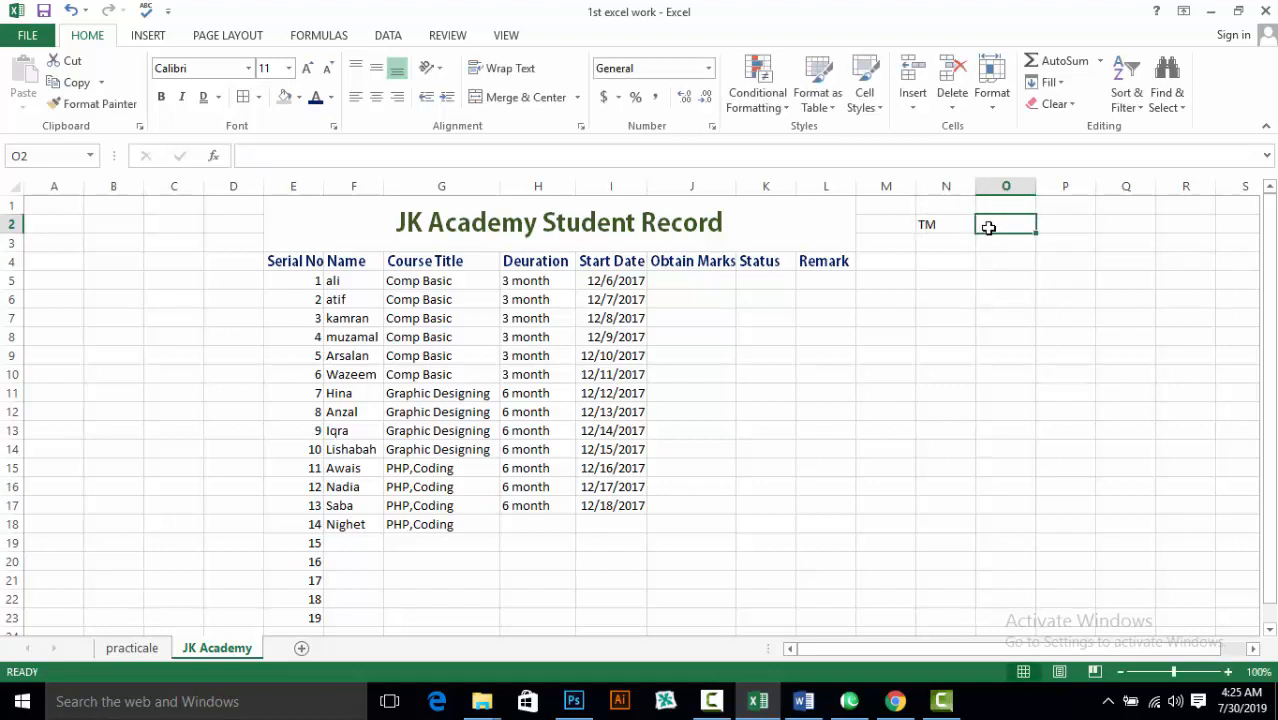
# Enter 300 in O2 beside the TM label, and add a second TM row with 500 in cells N3 and O3
pyautogui.write('300')
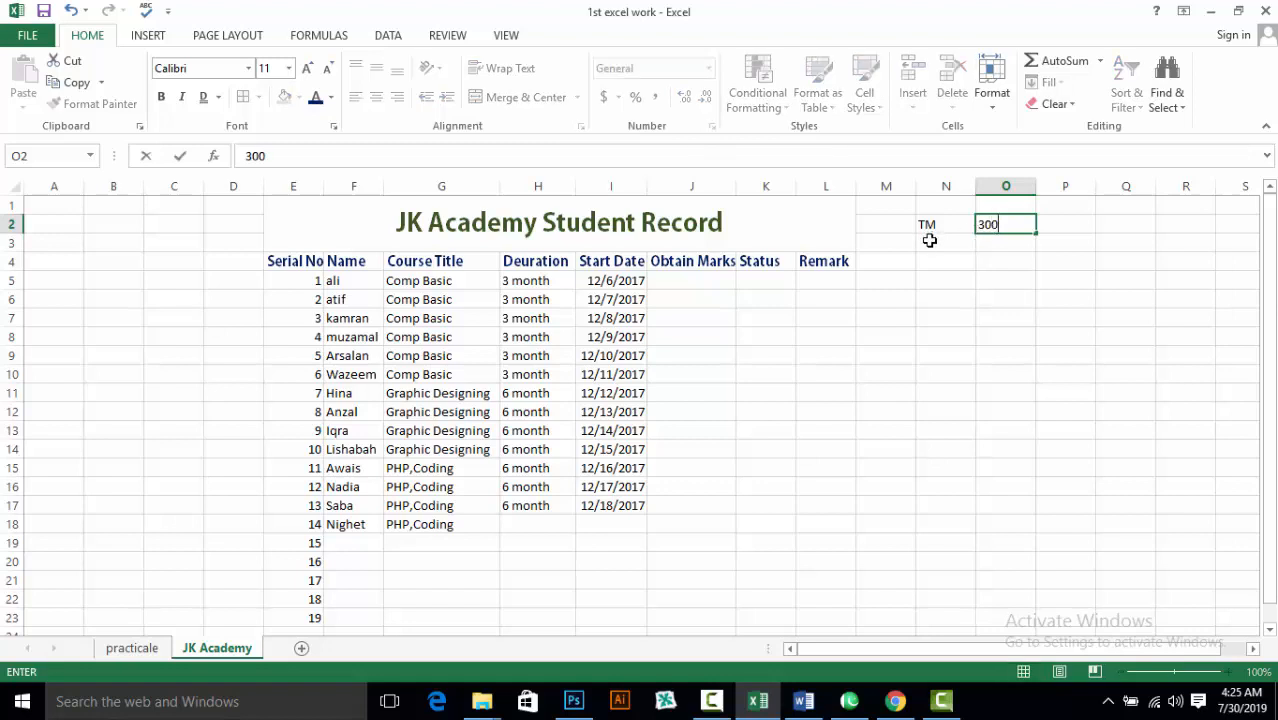
pyautogui.click(930, 242)
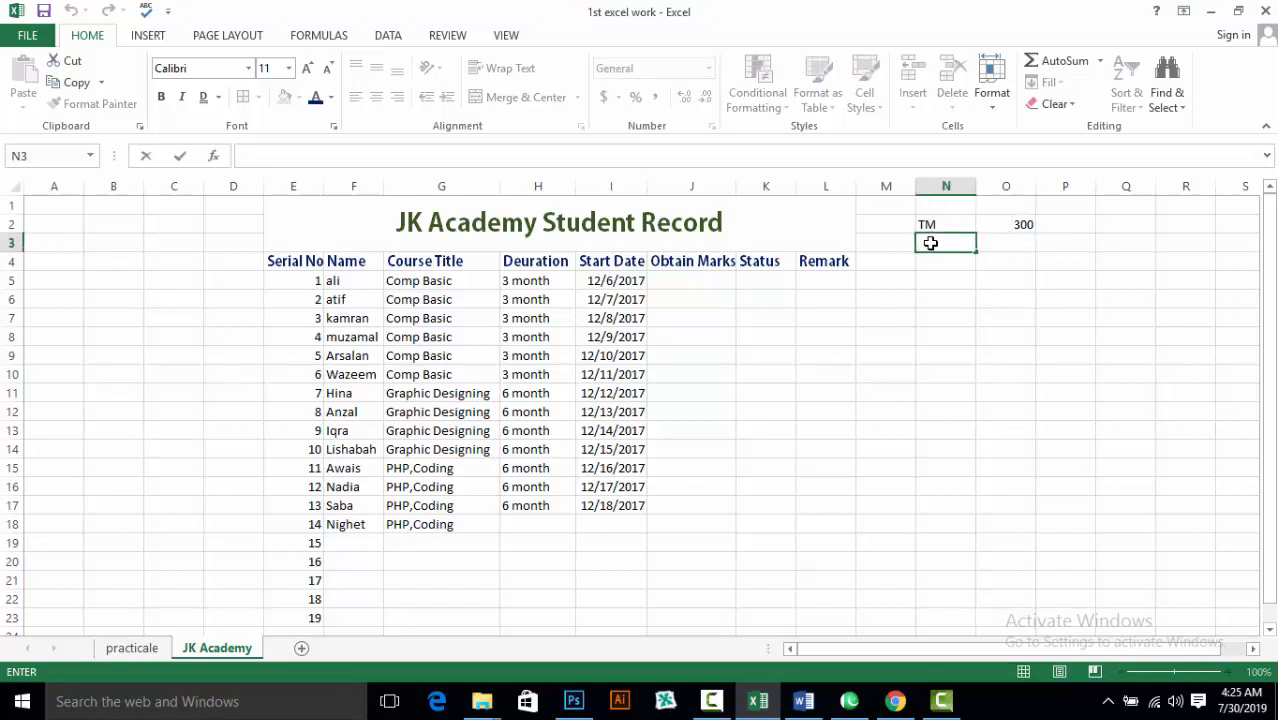
pyautogui.write('TM')
pyautogui.click(1005, 244)
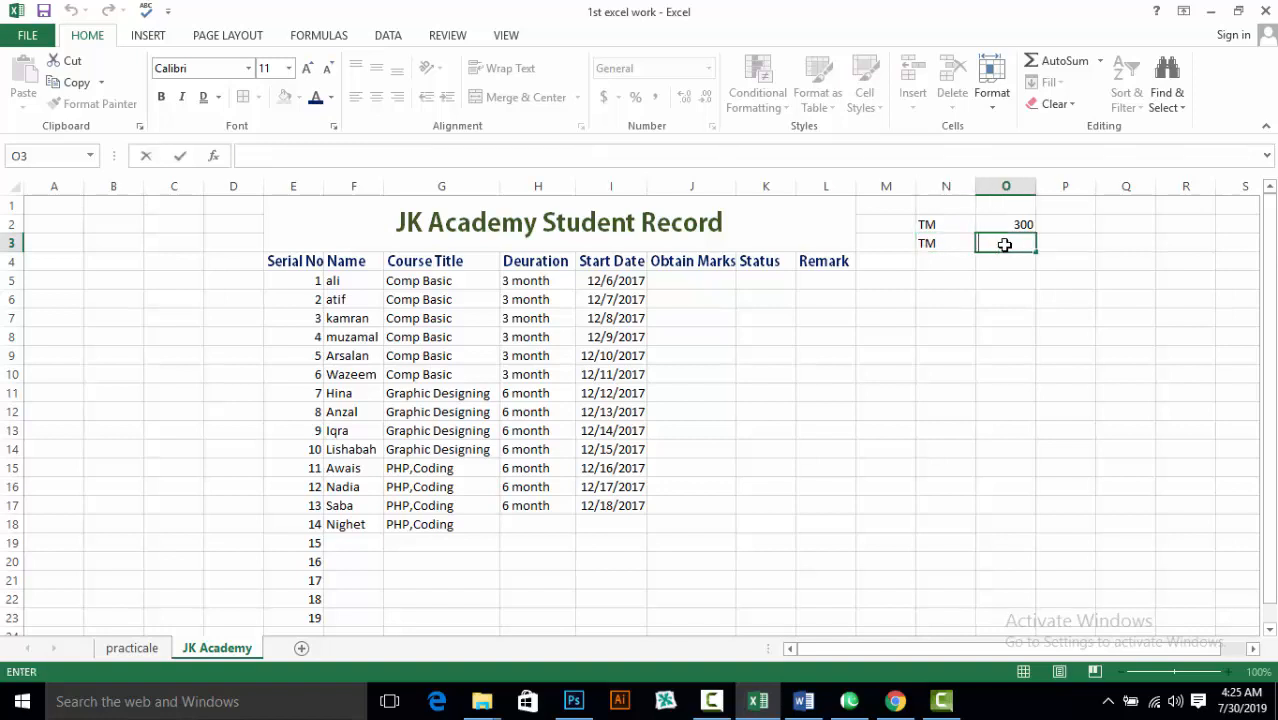
pyautogui.write('%')
pyautogui.press('BackSpace')
pyautogui.write('500')
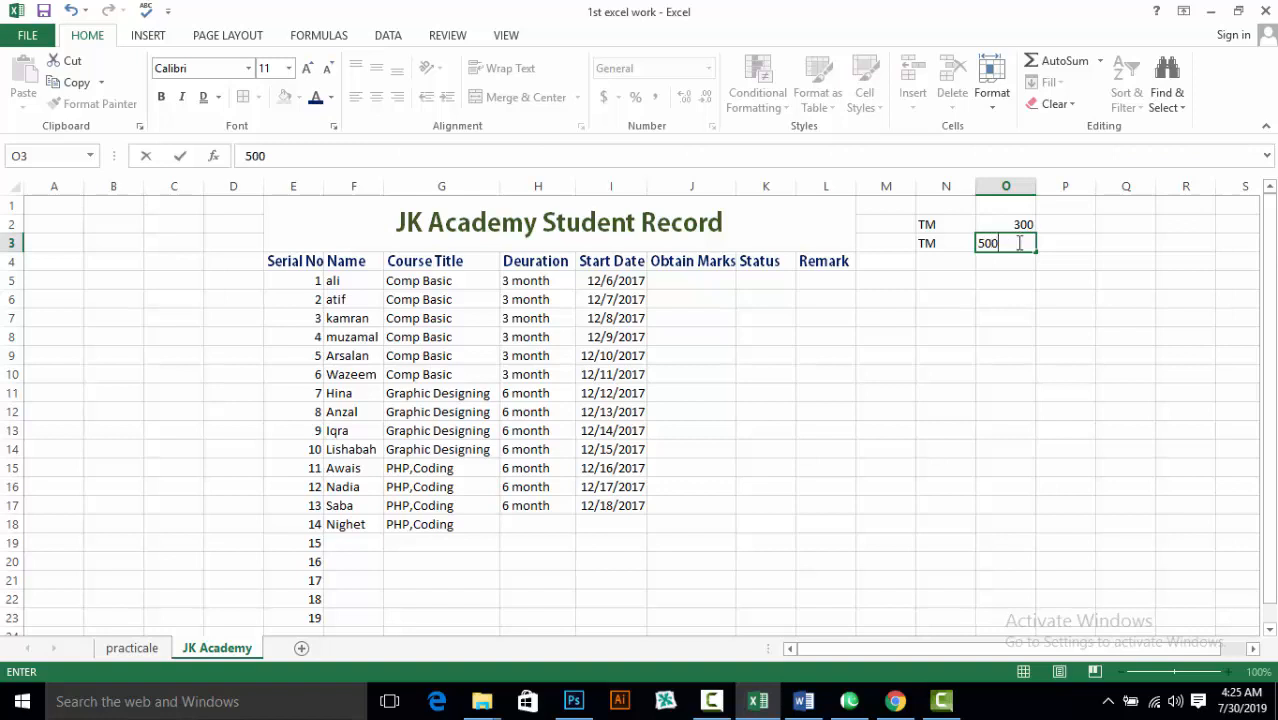
# Enter the label Php in cell N4 with the total 600 beside it in O4
pyautogui.click(930, 254)
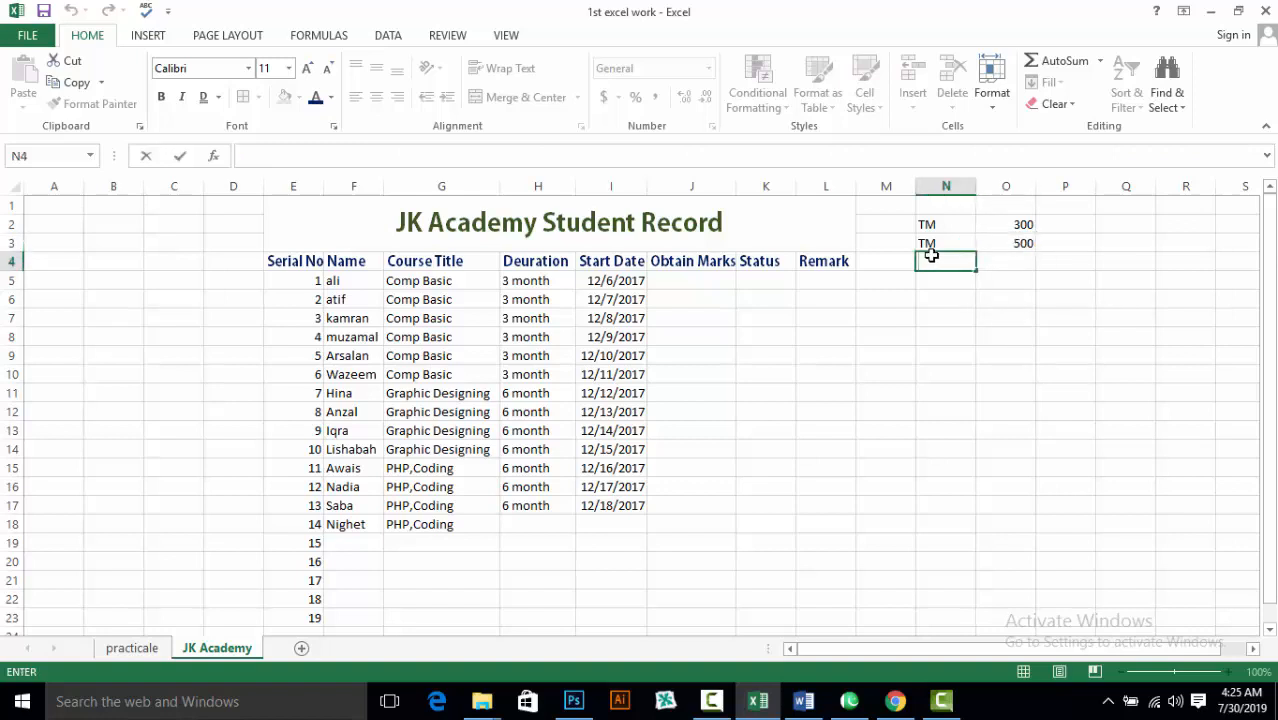
pyautogui.write('Php')
pyautogui.click(1019, 262)
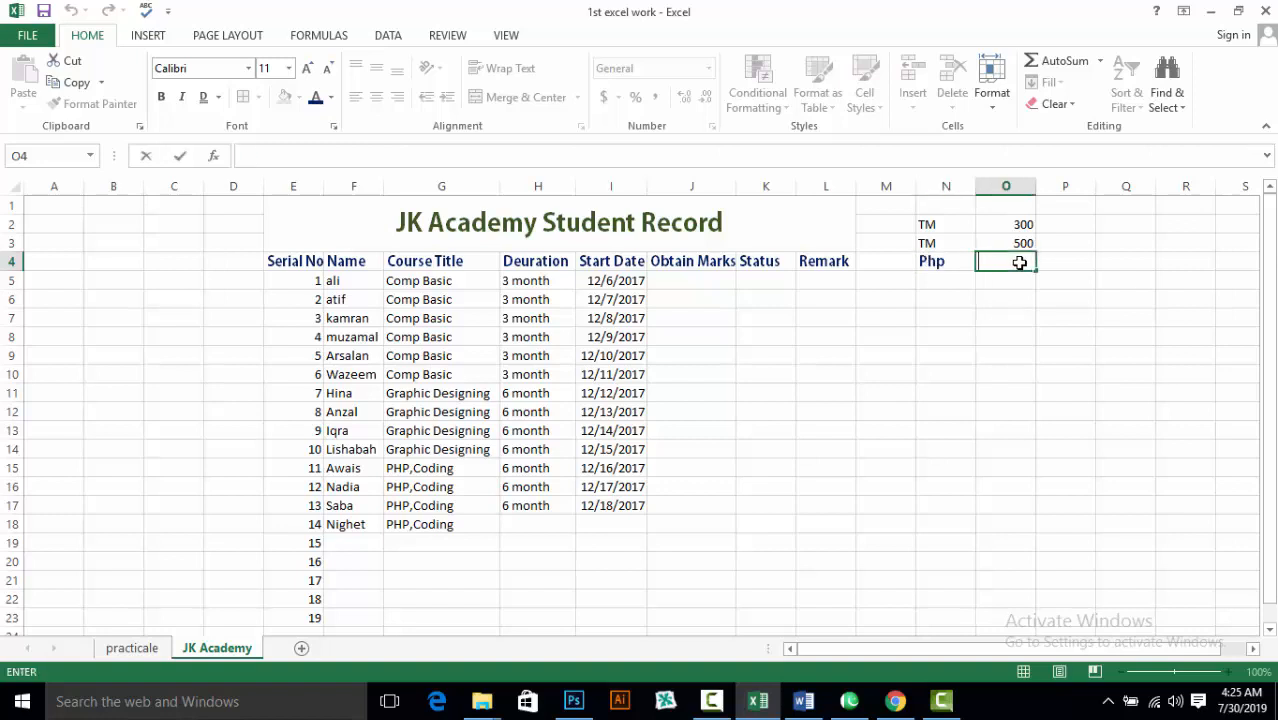
pyautogui.write('600')
# Enter the course labels Basics, GD and CD in cells P2 to P4, beside the total marks
pyautogui.click(1071, 222)
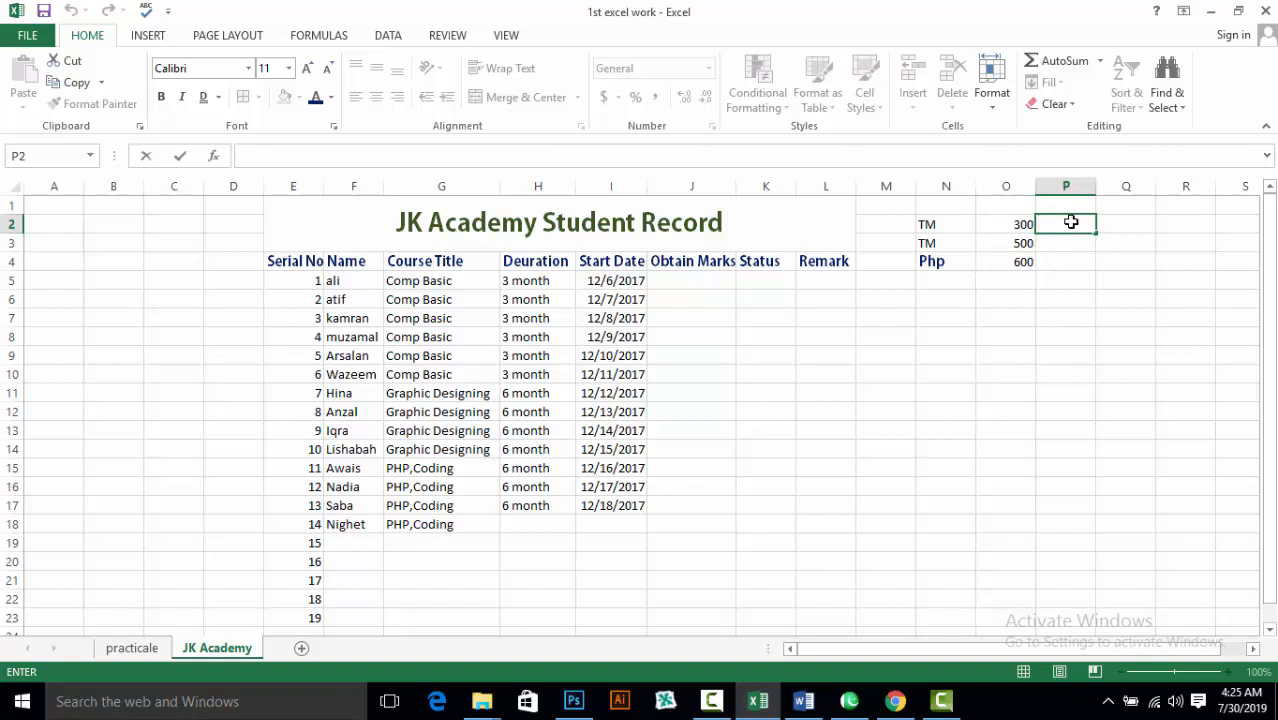
pyautogui.write('Basics')
pyautogui.click(1074, 244)
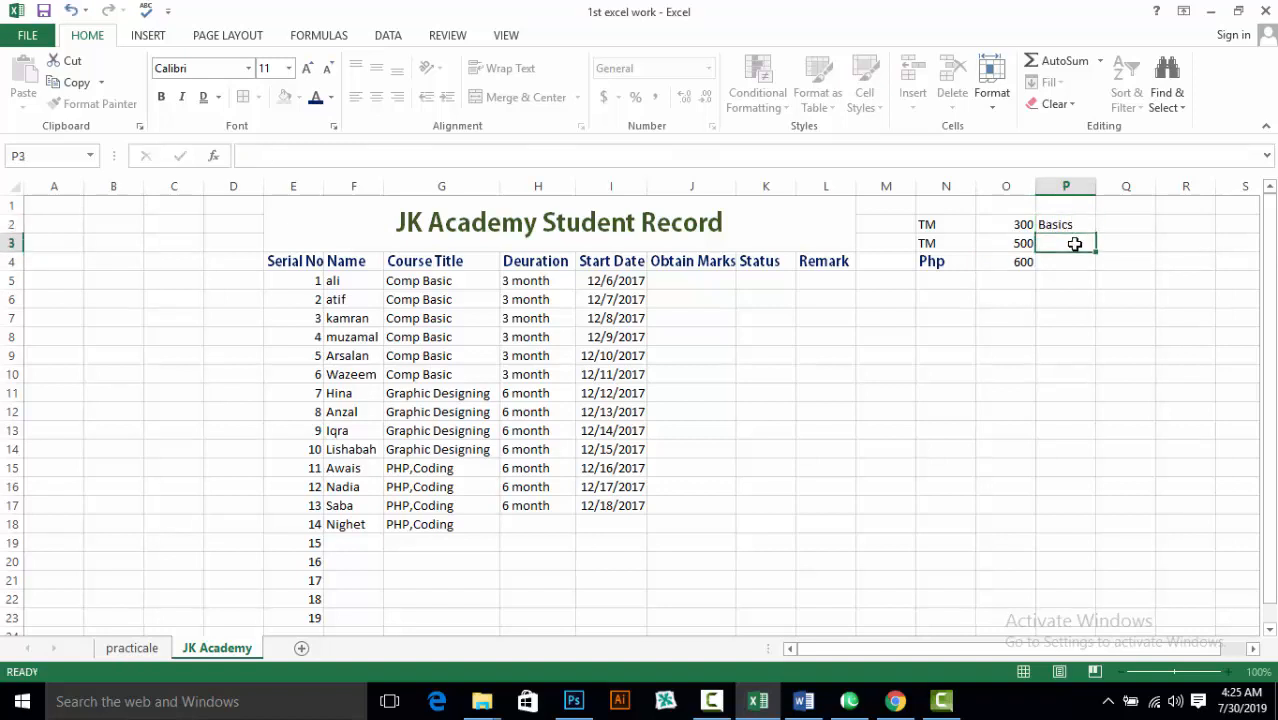
pyautogui.write('GD')
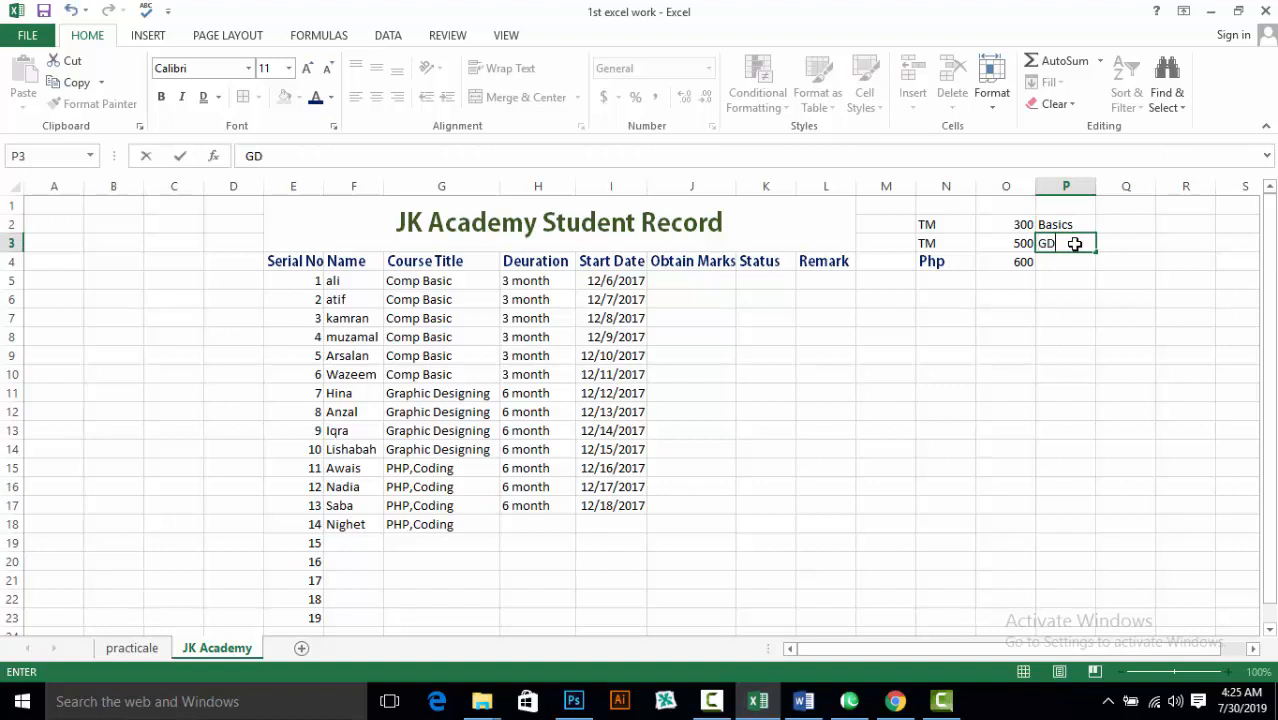
pyautogui.click(1063, 261)
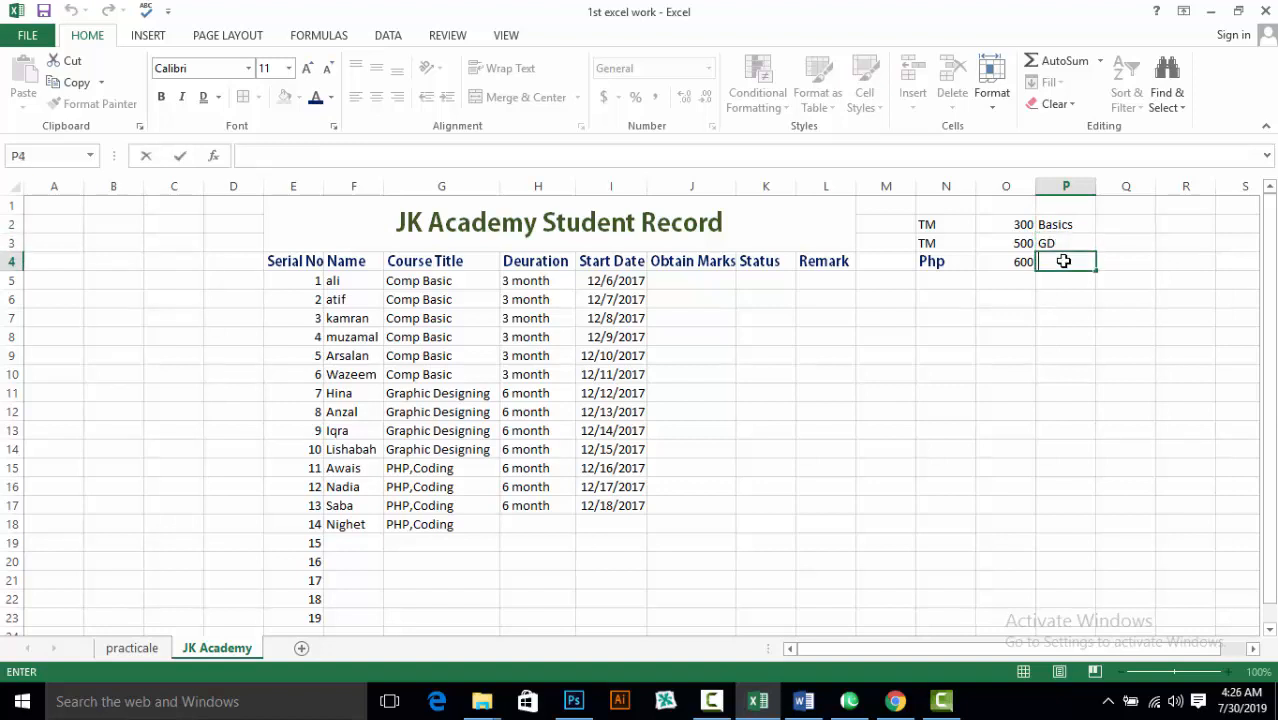
pyautogui.write('CD')
# Enter the obtained marks 170, 200 and 210 for the first three students in cells J5 to J7
pyautogui.click(718, 282)
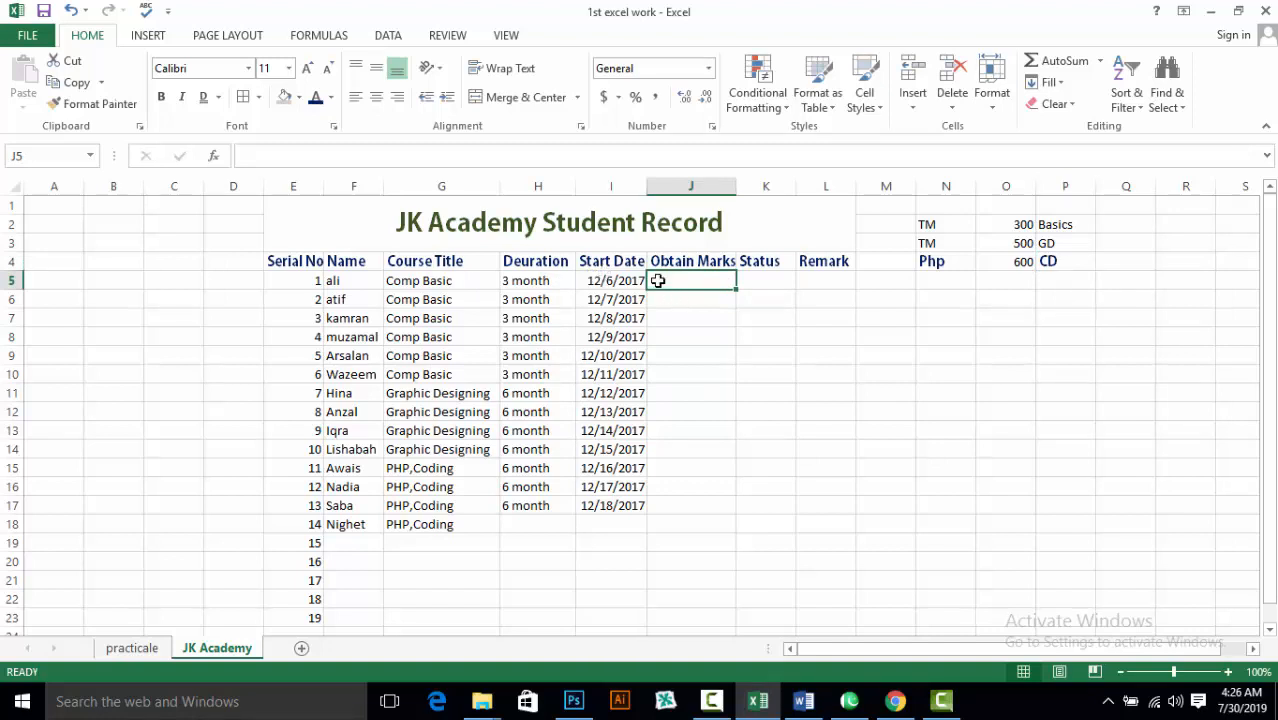
pyautogui.doubleClick(680, 278)
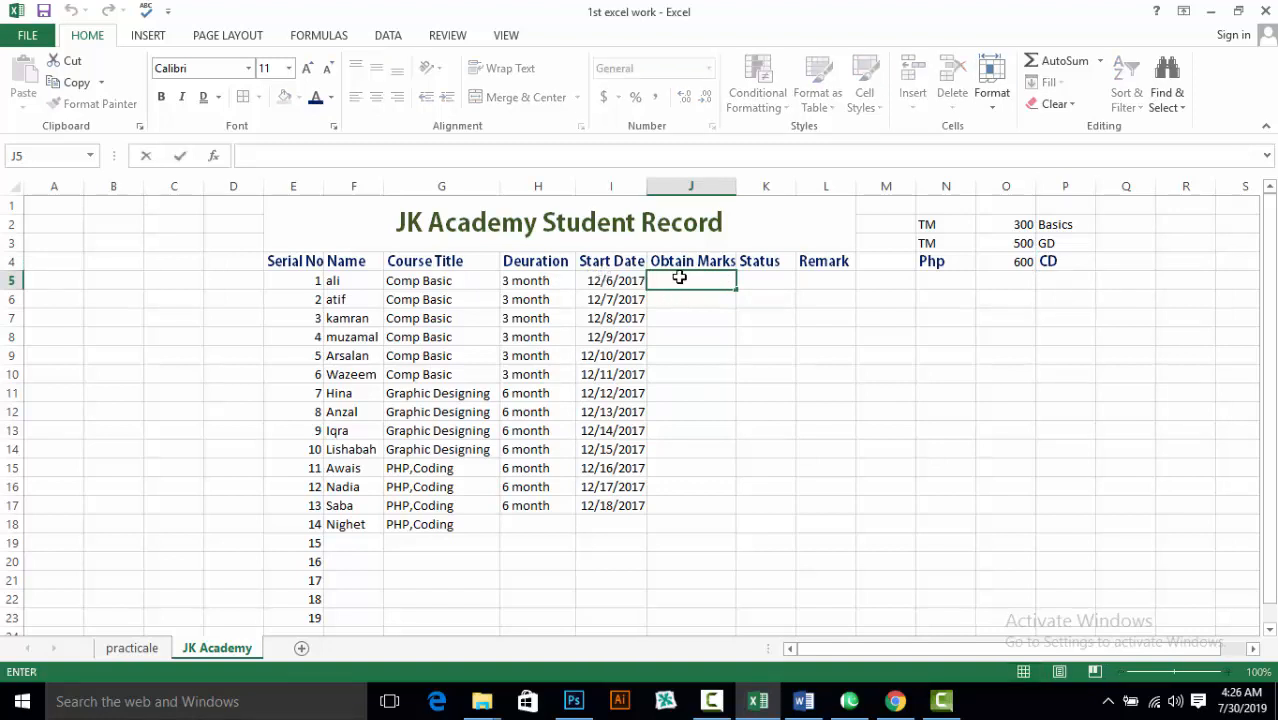
pyautogui.write('170')
pyautogui.click(707, 298)
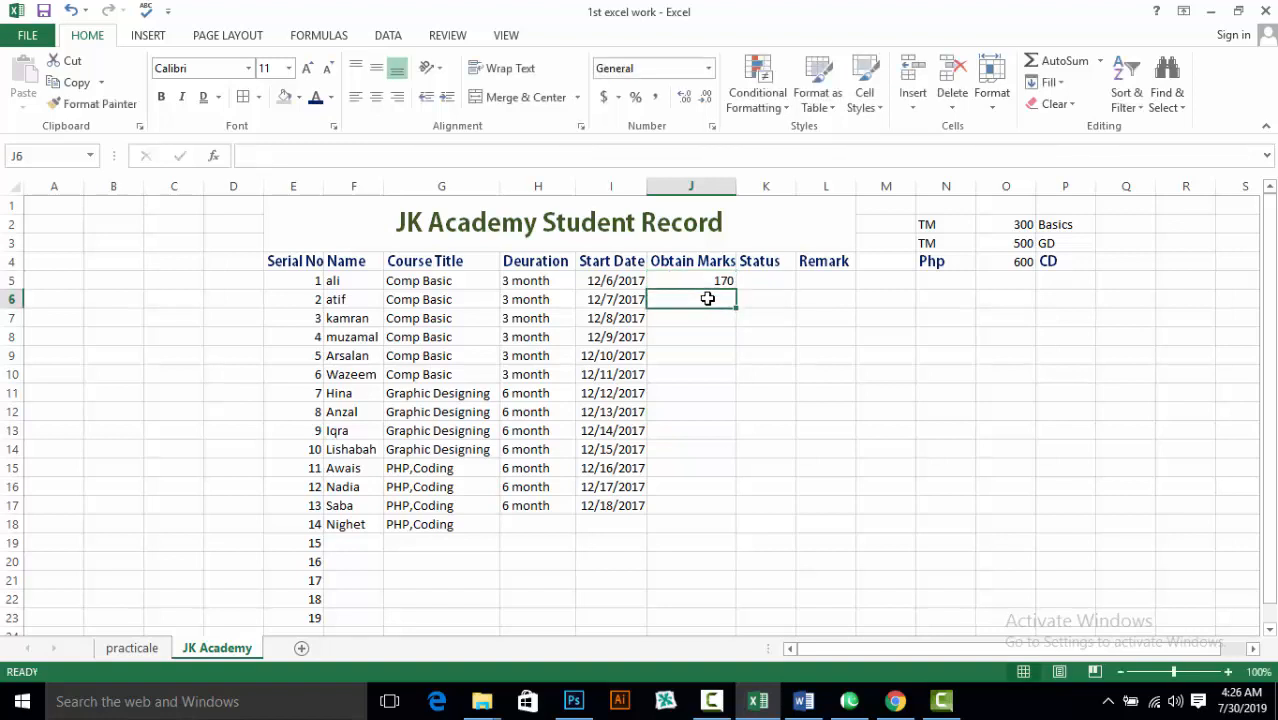
pyautogui.write('200')
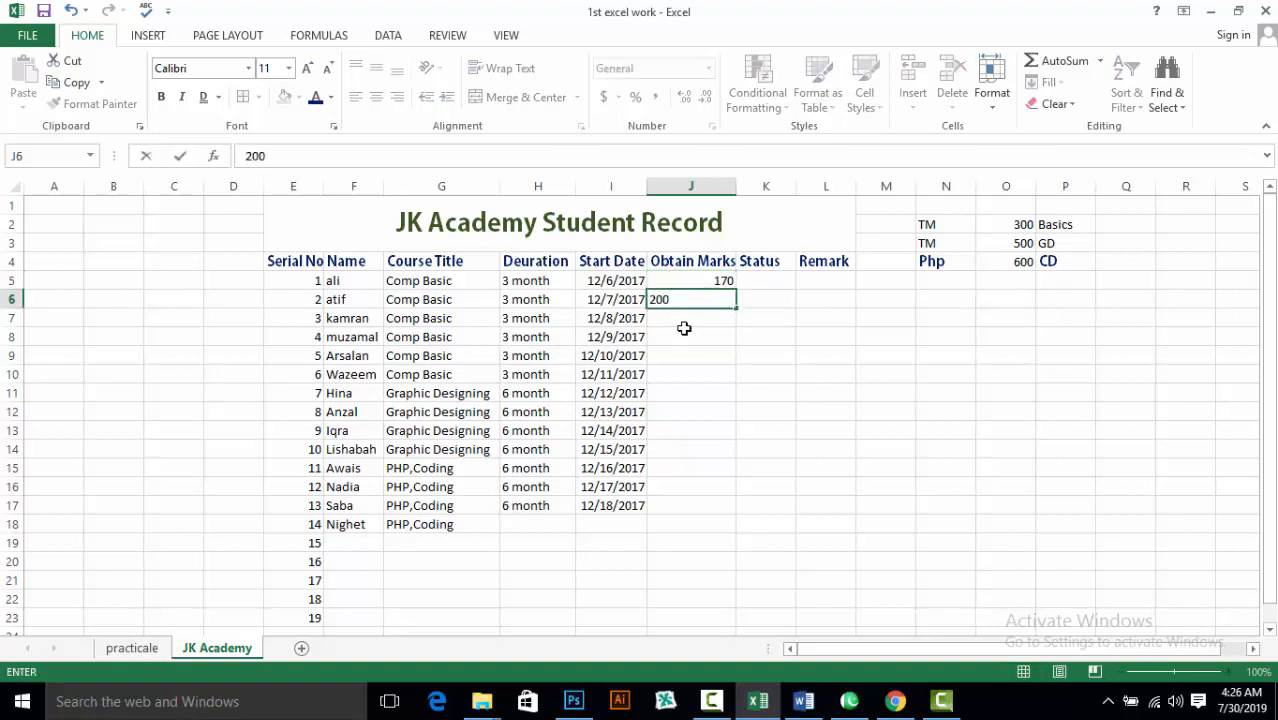
pyautogui.click(684, 322)
pyautogui.write('2-')
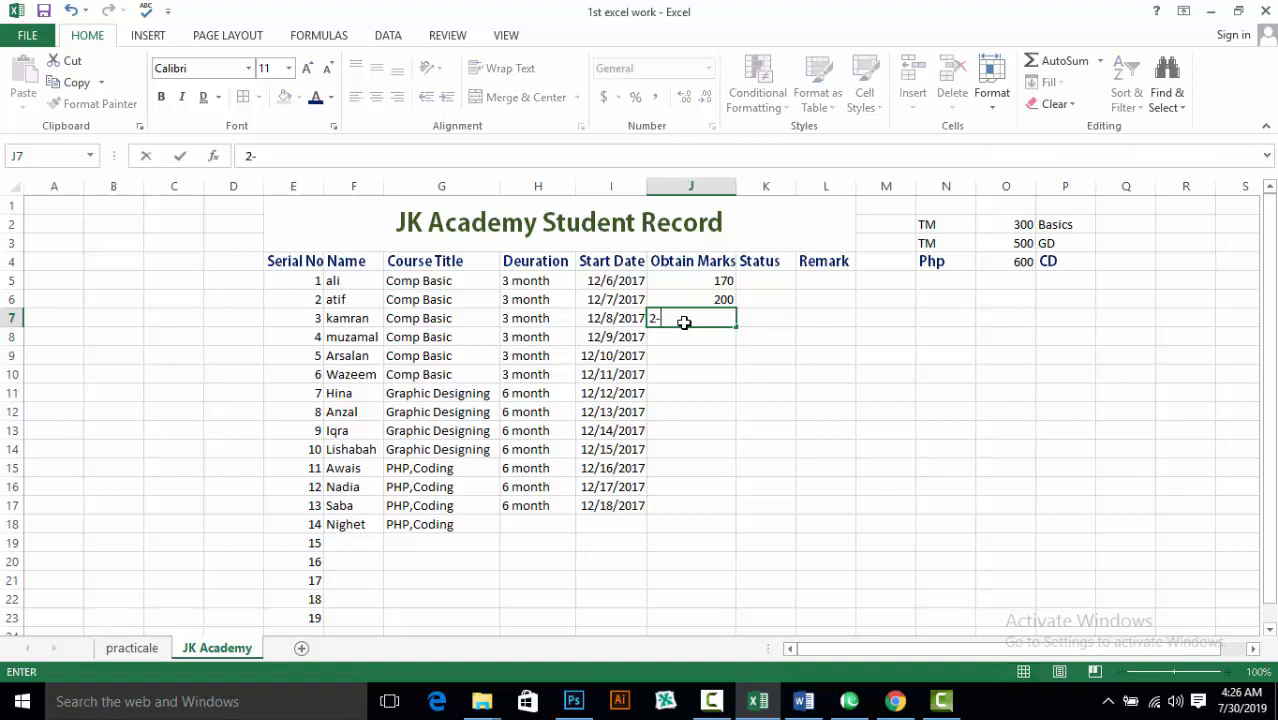
pyautogui.press('BackSpace')
pyautogui.write('10')
# Enter the obtained marks 130, 70 and 90 for the remaining Comp Basic students in cells J8 to J10
pyautogui.click(690, 335)
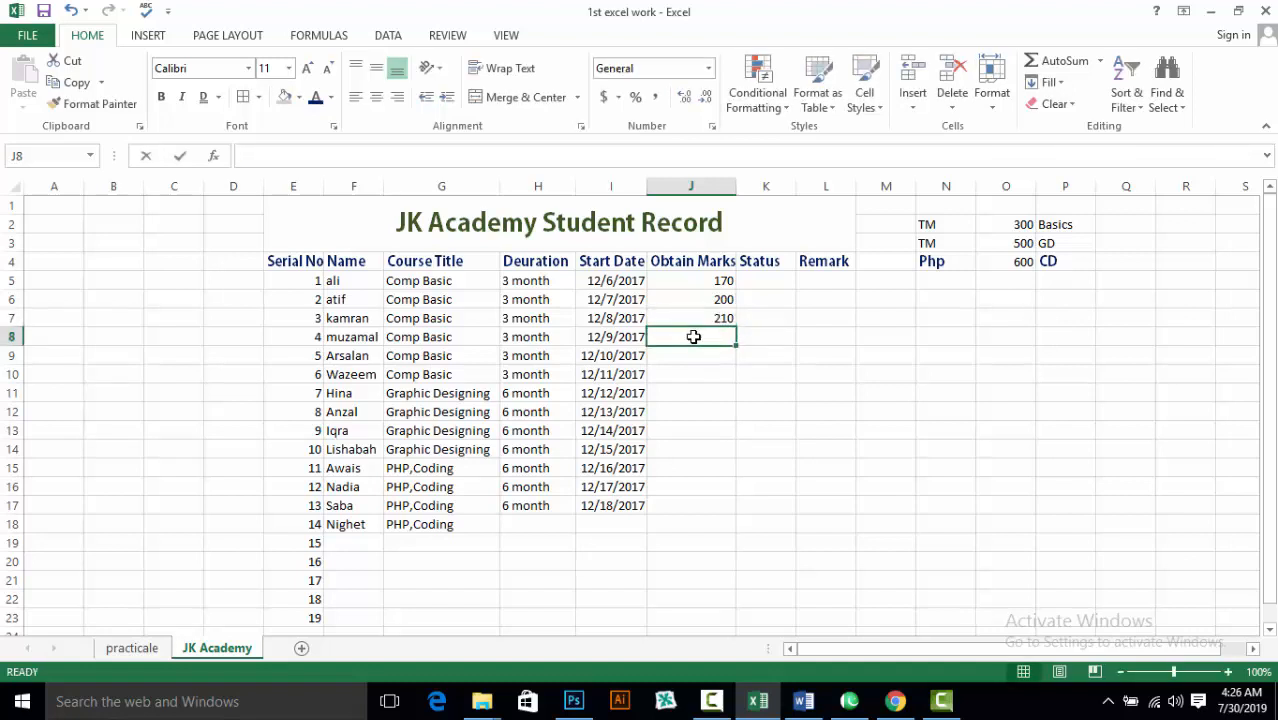
pyautogui.write('130')
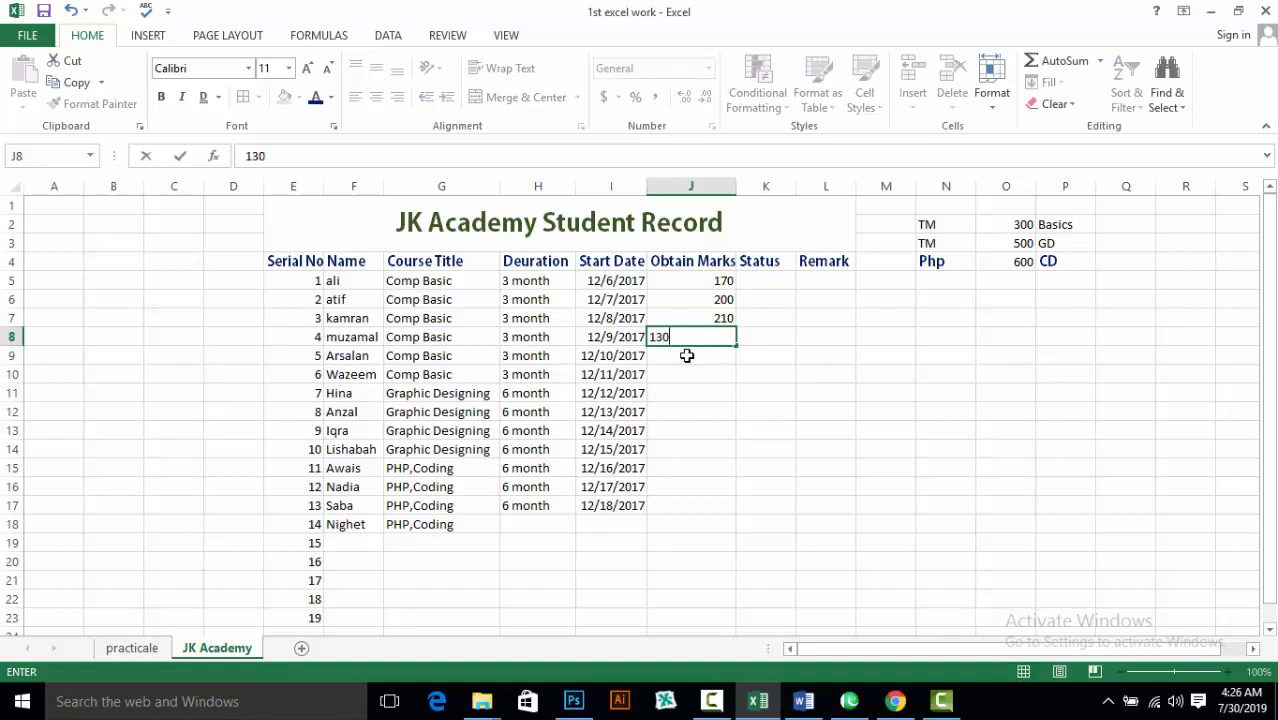
pyautogui.click(687, 356)
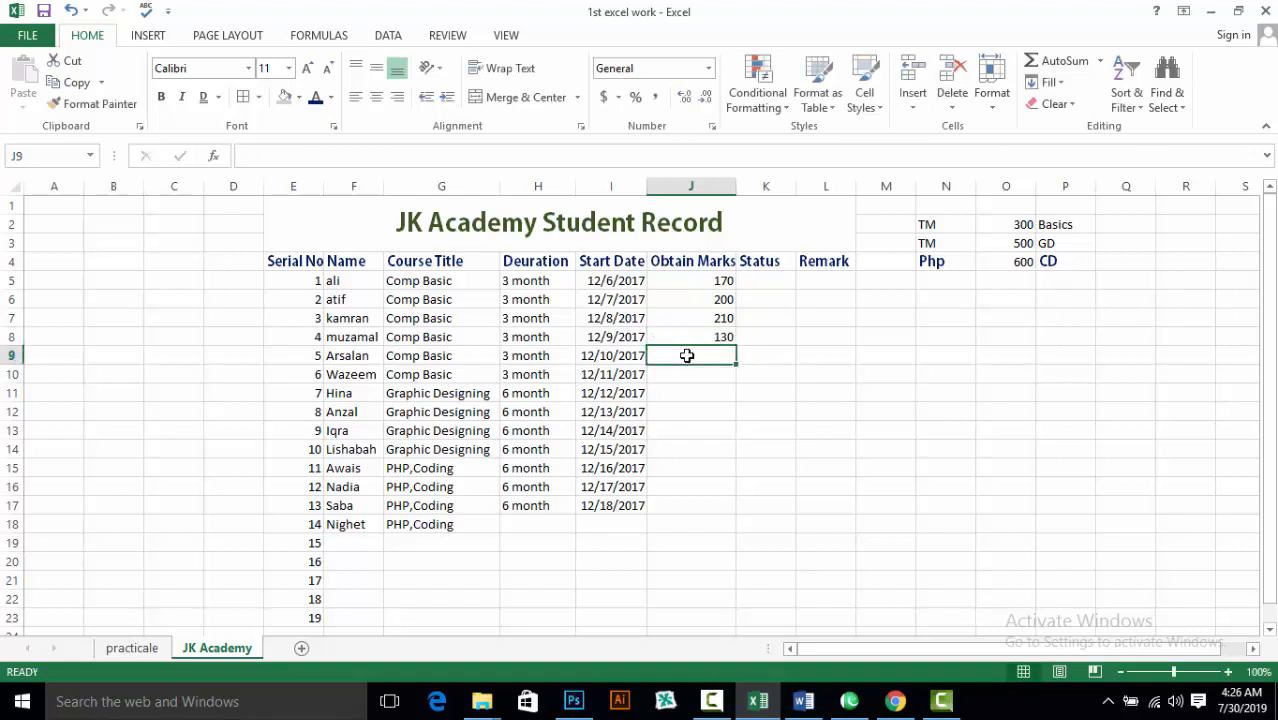
pyautogui.write('70')
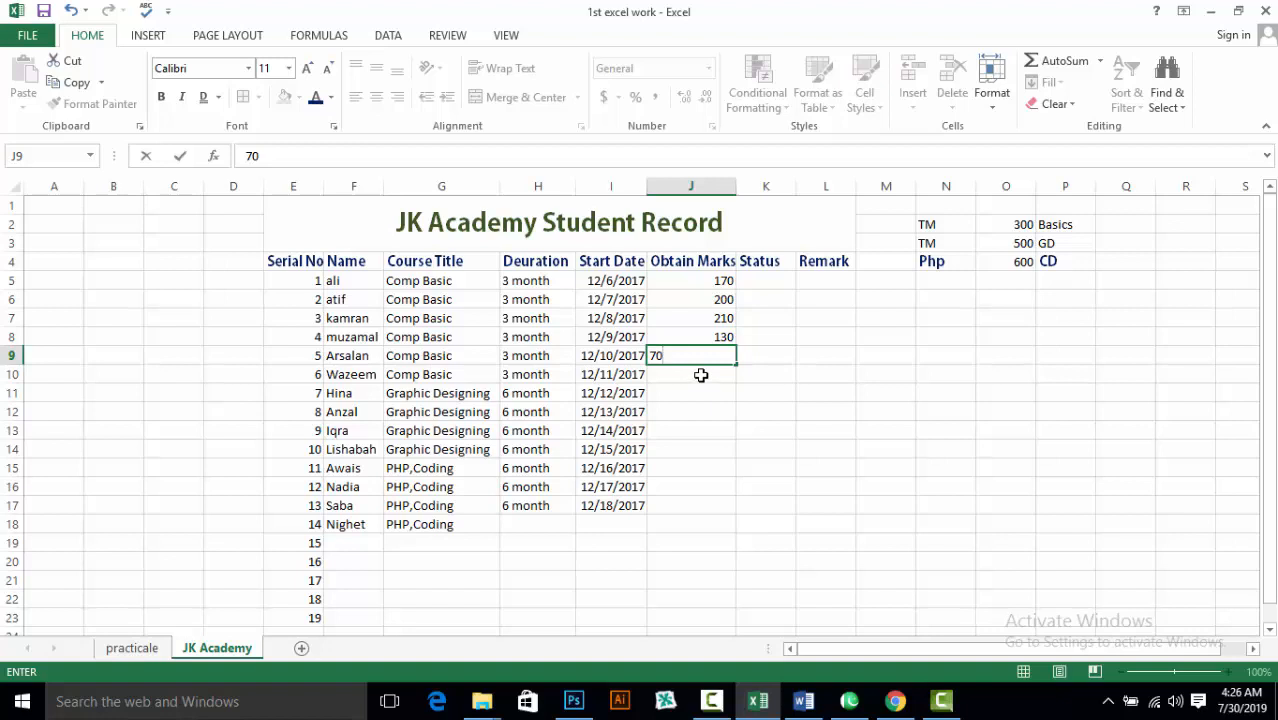
pyautogui.click(701, 375)
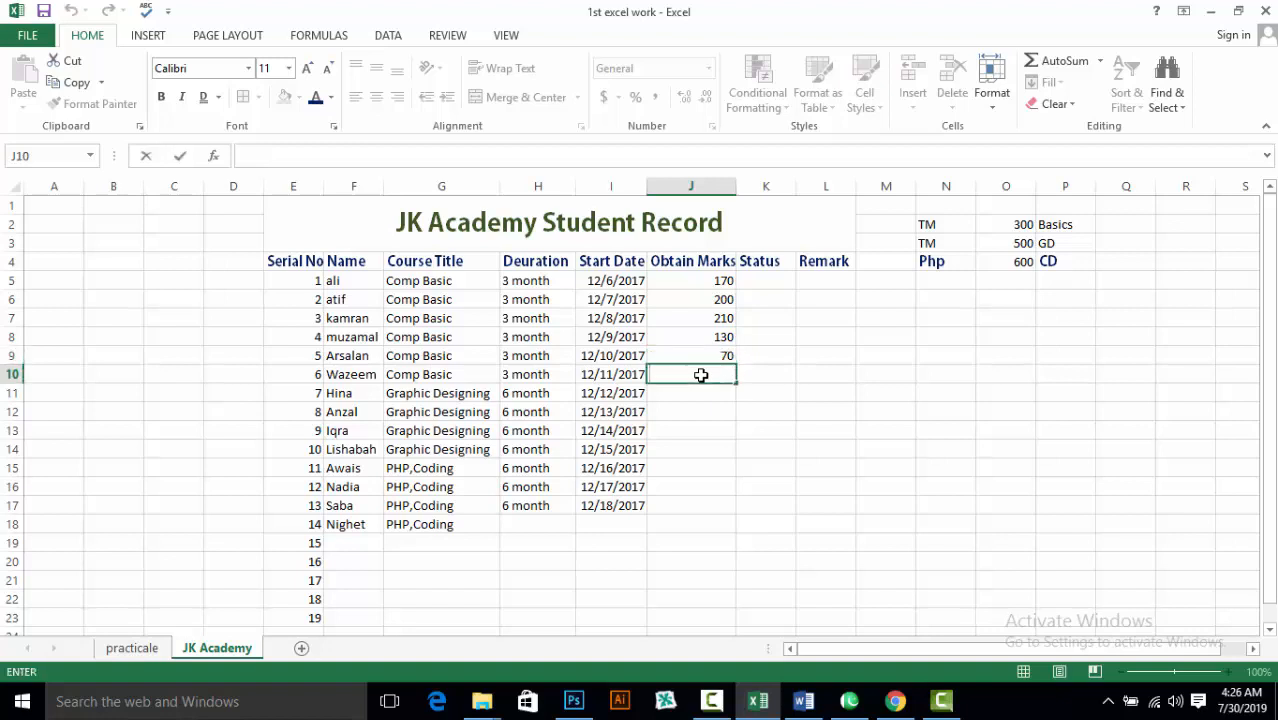
pyautogui.write('90')
# Enter the obtained marks 430, 330, 300 and 400 for the Graphic Designing students in cells J11 to J14
pyautogui.click(694, 394)
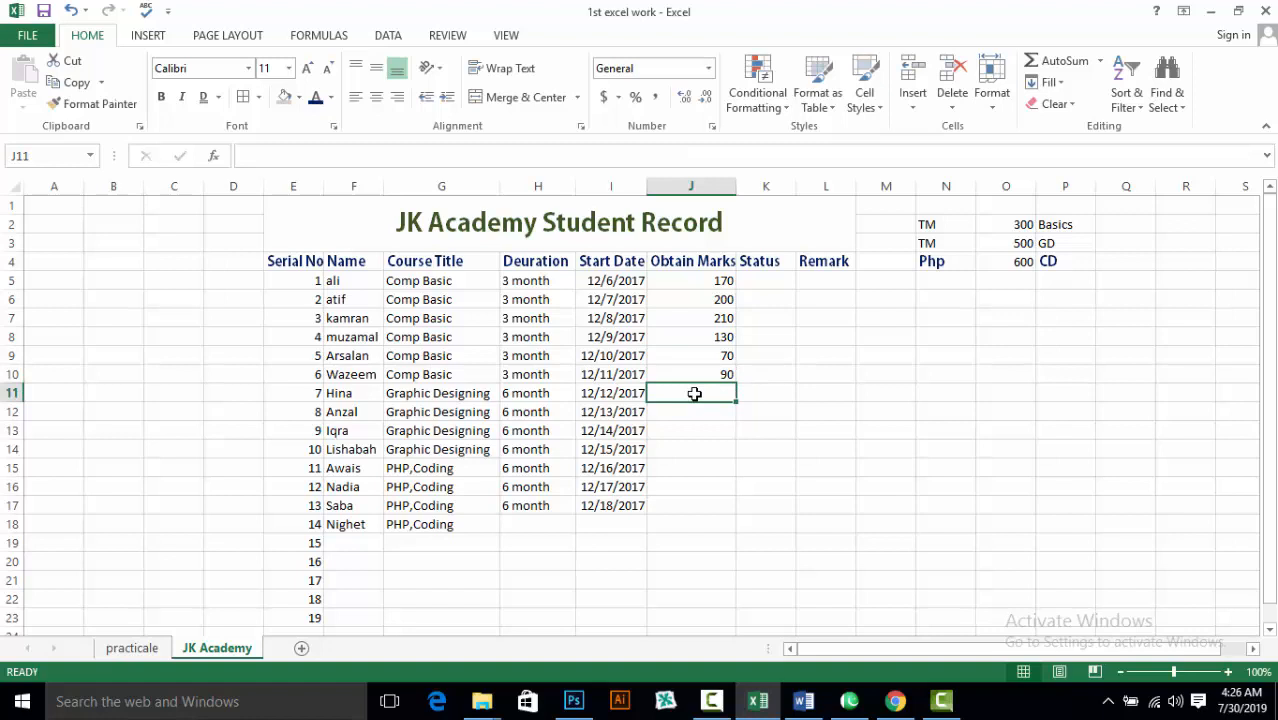
pyautogui.write('120')
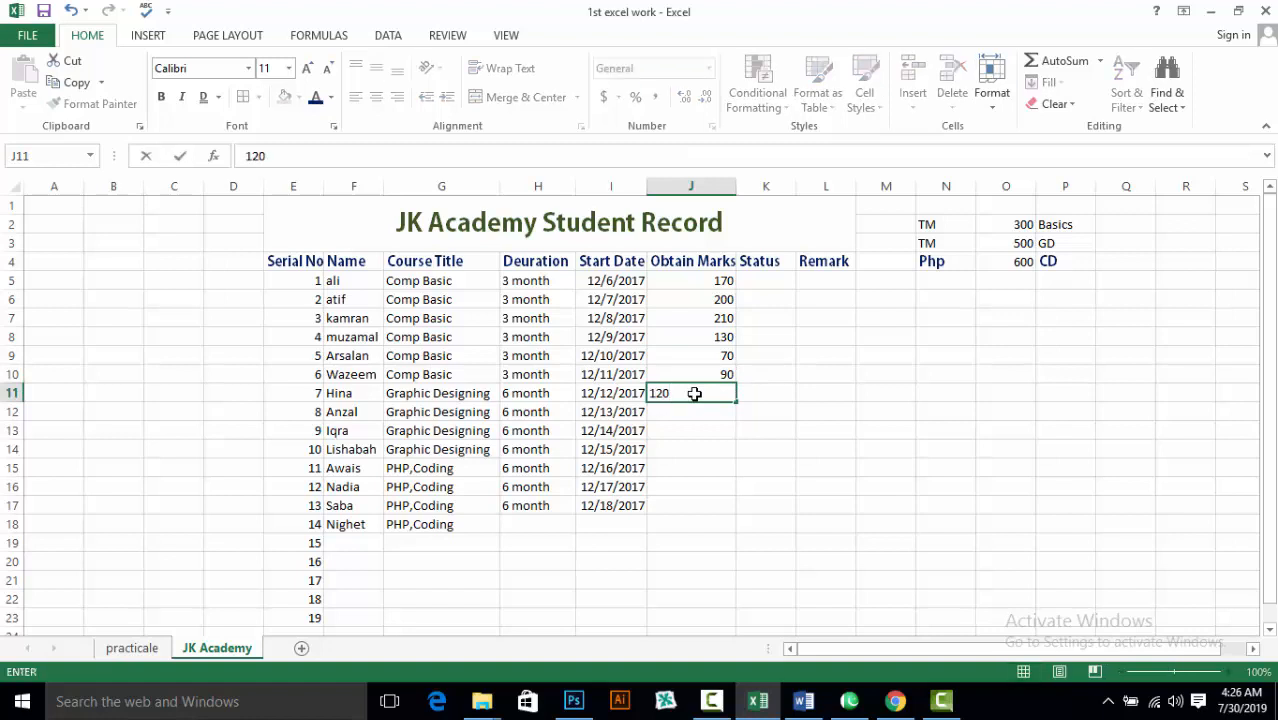
pyautogui.press('BackSpace')
pyautogui.press('BackSpace')
pyautogui.press('BackSpace')
pyautogui.write('430')
pyautogui.click(687, 411)
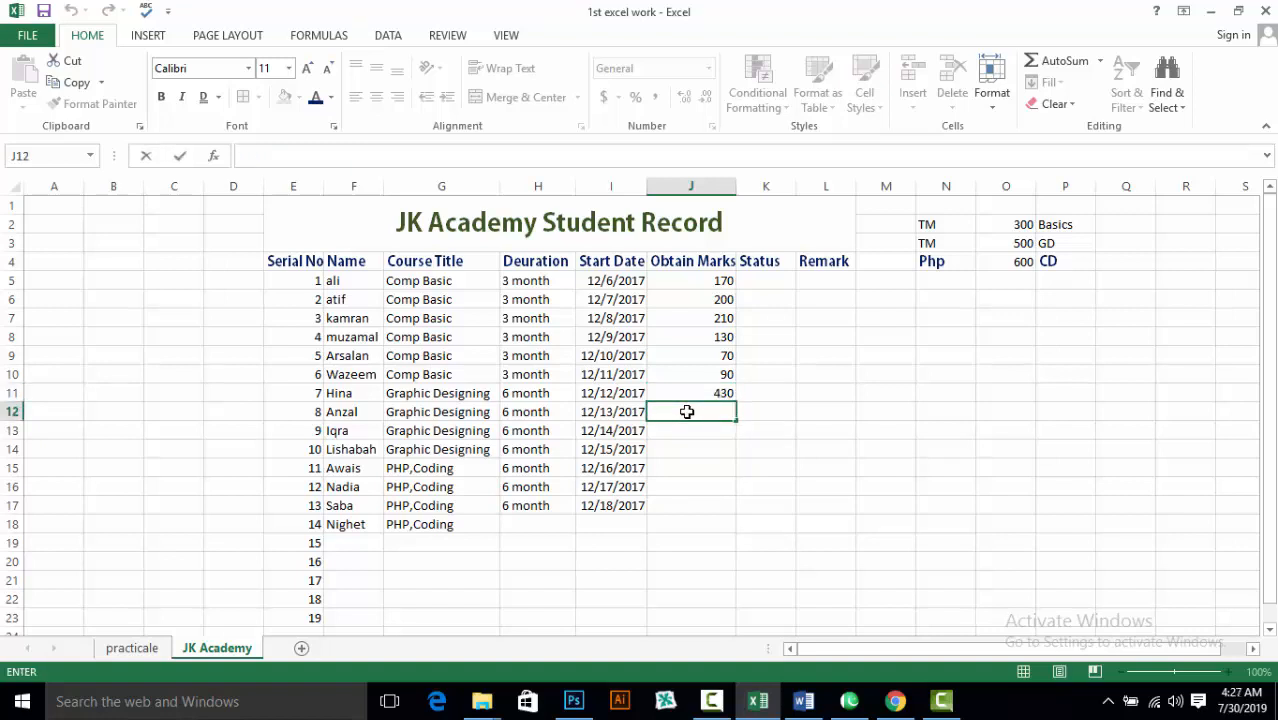
pyautogui.write('330')
pyautogui.click(681, 433)
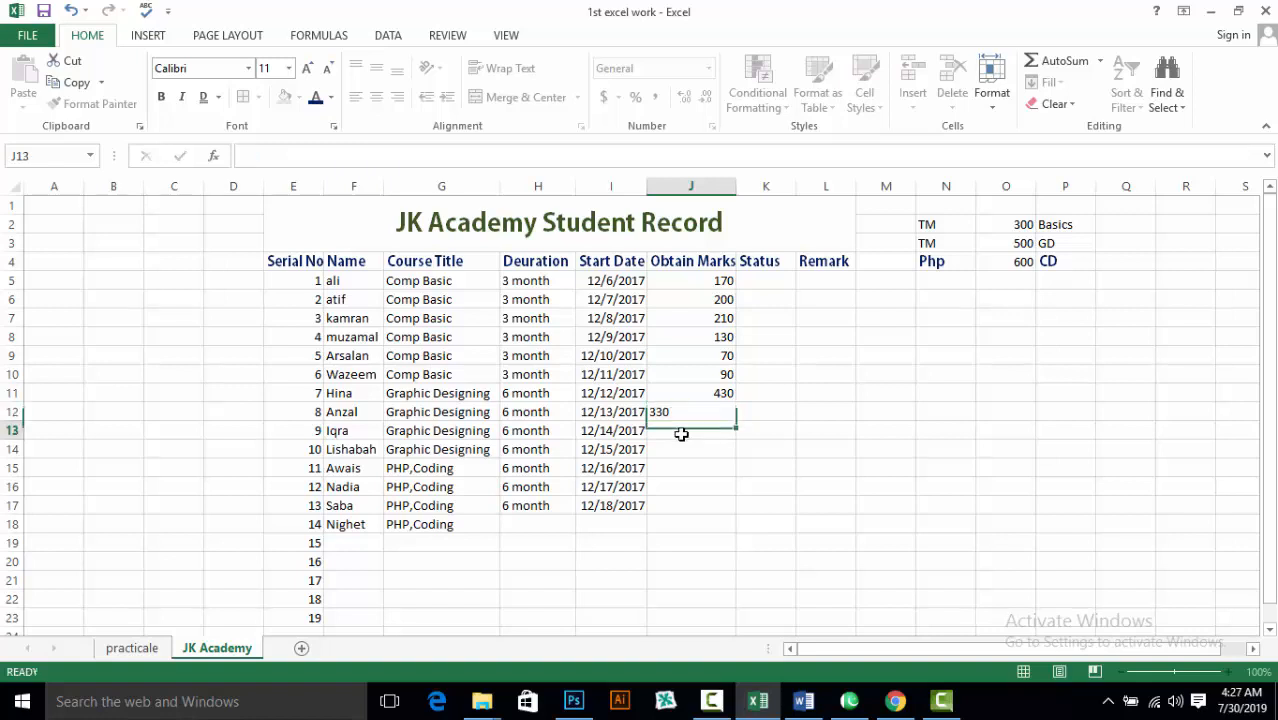
pyautogui.write('300')
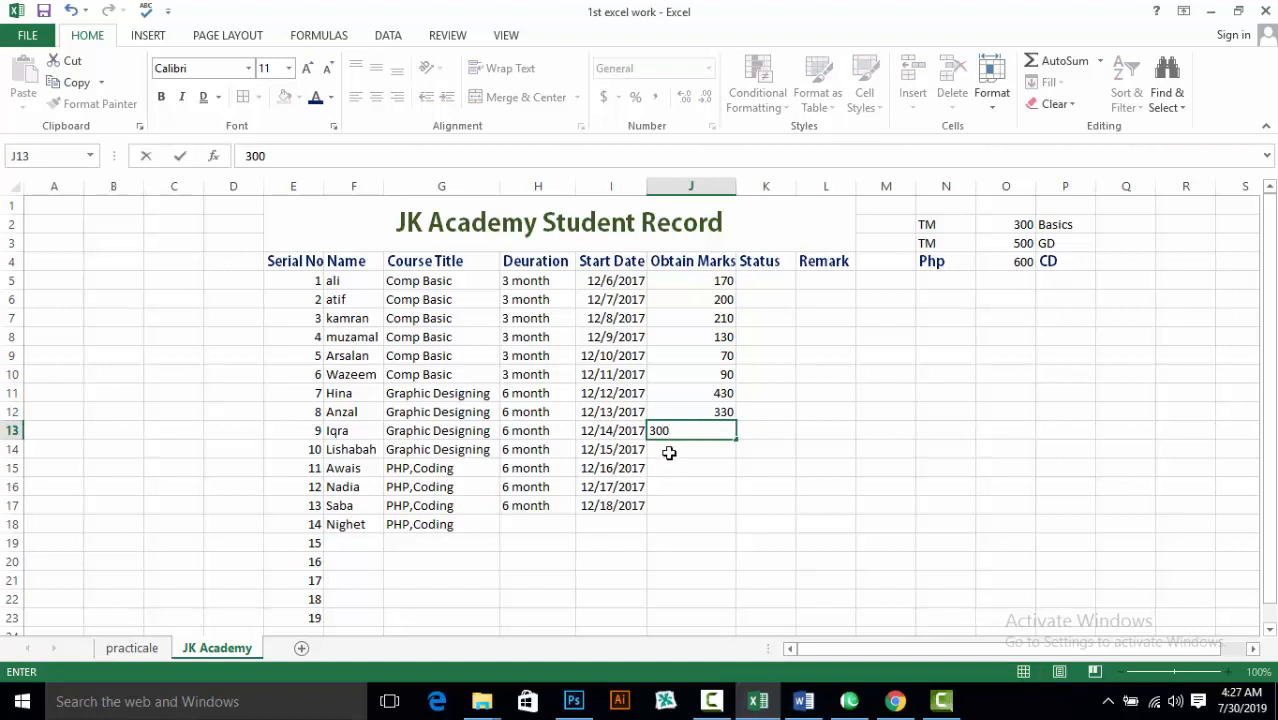
pyautogui.click(667, 450)
pyautogui.write('400')
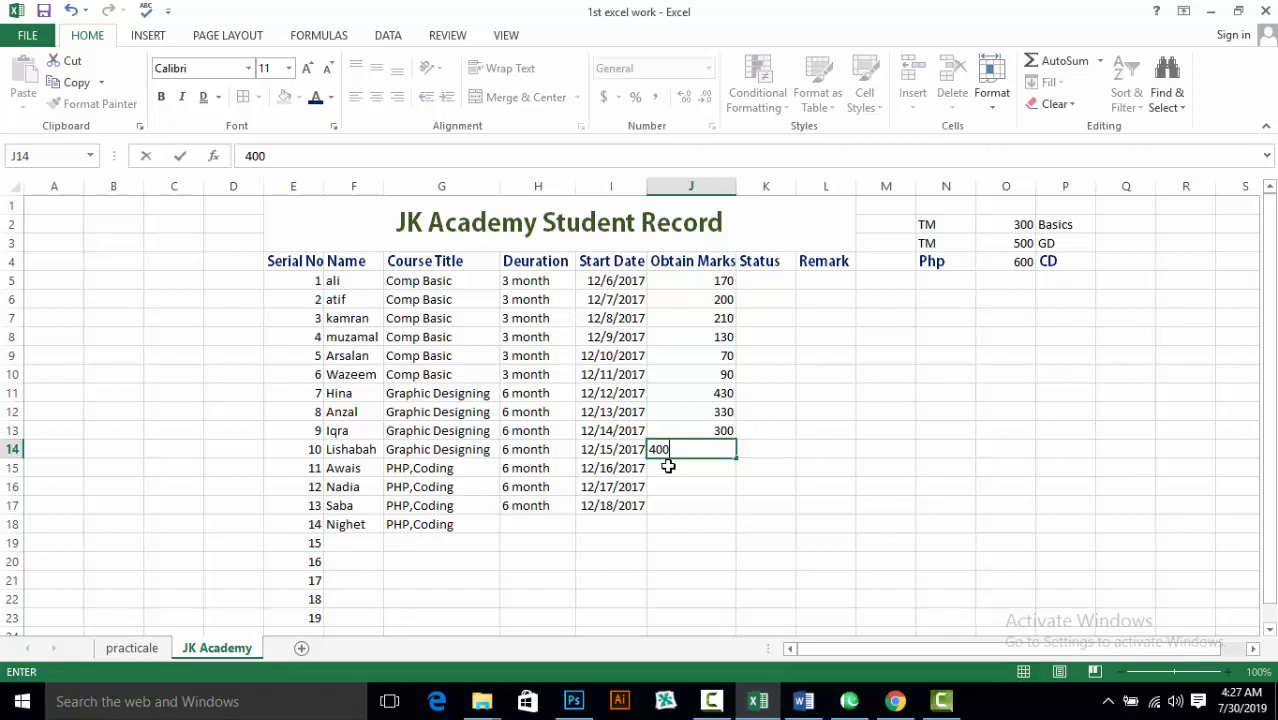
# Enter the obtained marks 400, 120 and 300 for the PHP,Coding students in cells J15 to J17
pyautogui.click(668, 468)
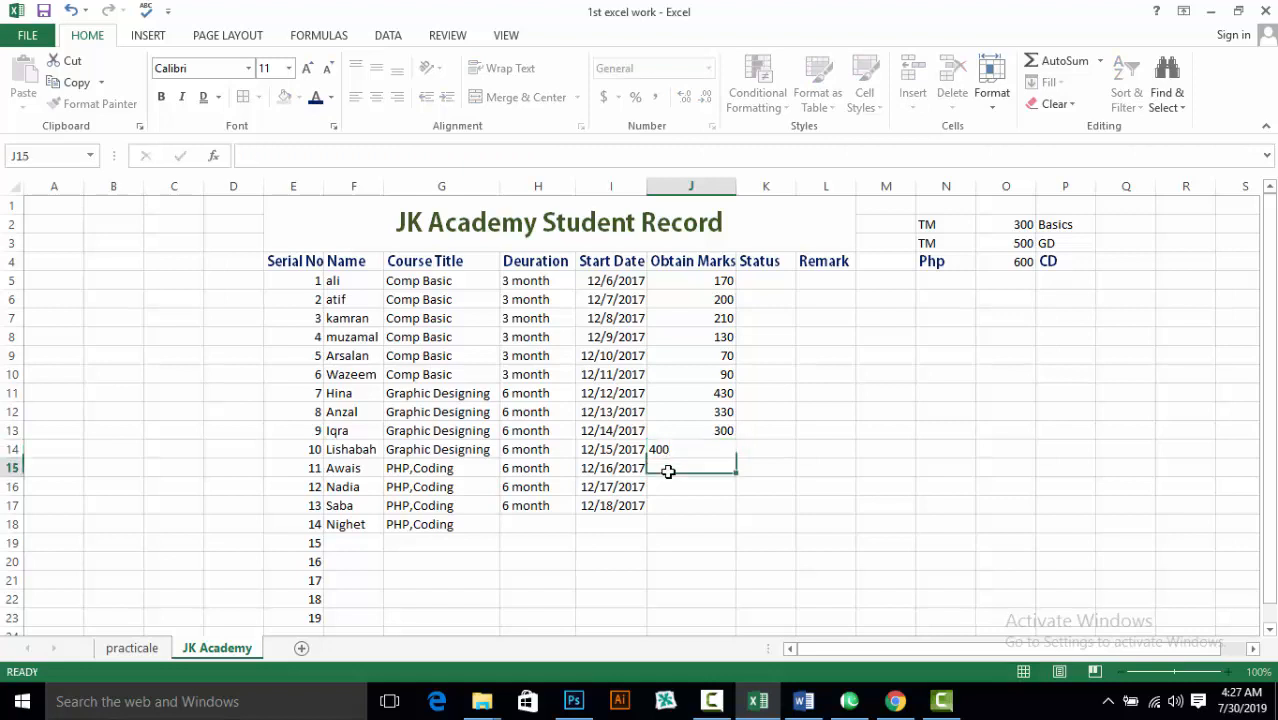
pyautogui.write('400')
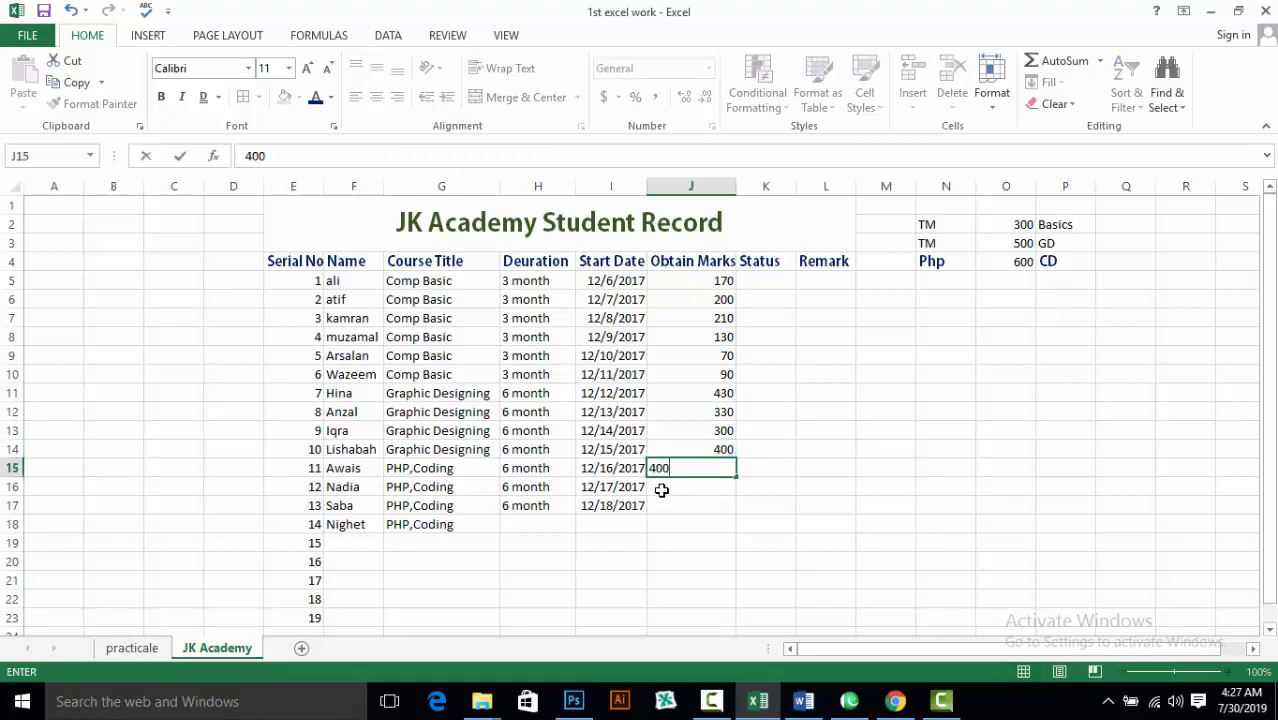
pyautogui.click(661, 489)
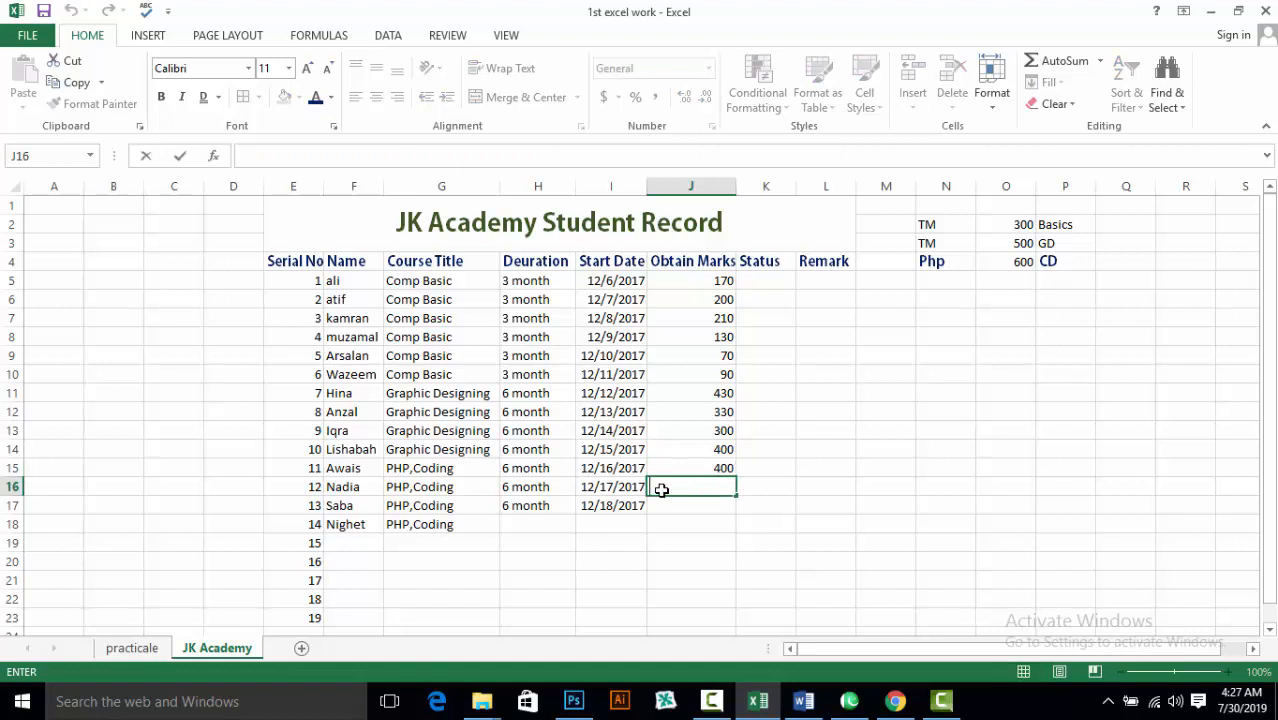
pyautogui.write('120')
pyautogui.click(676, 507)
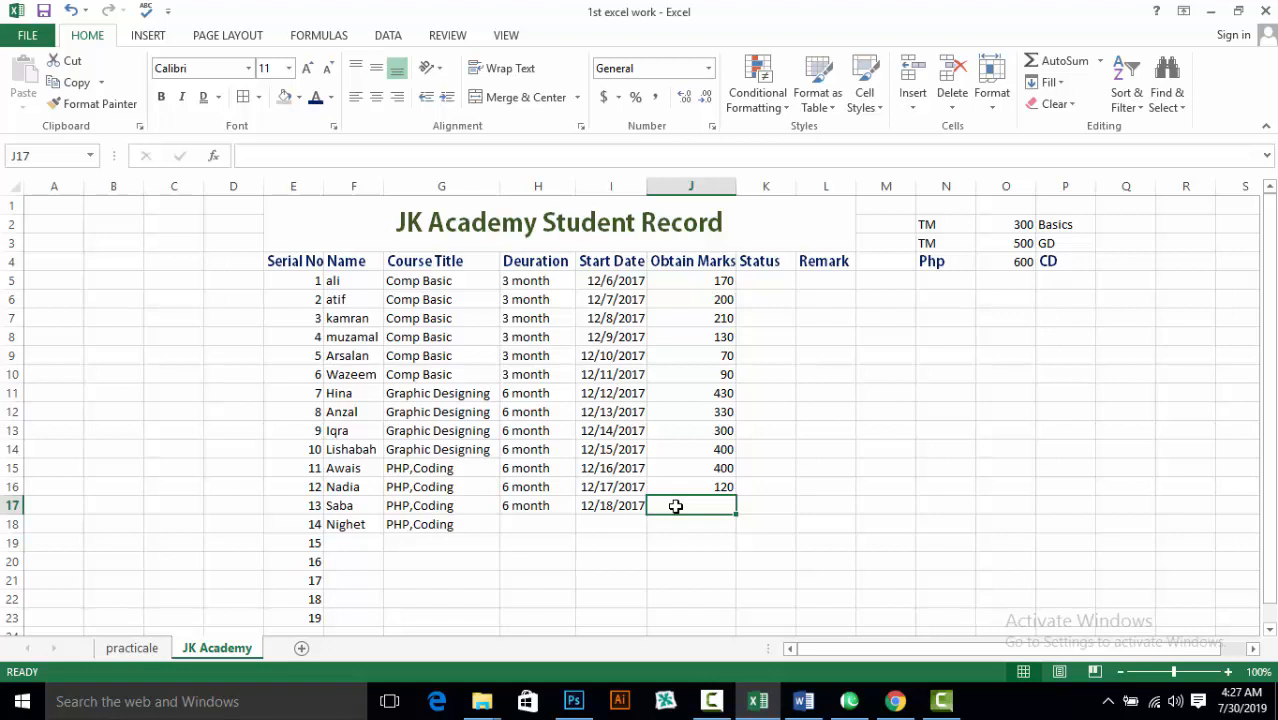
pyautogui.write('300')
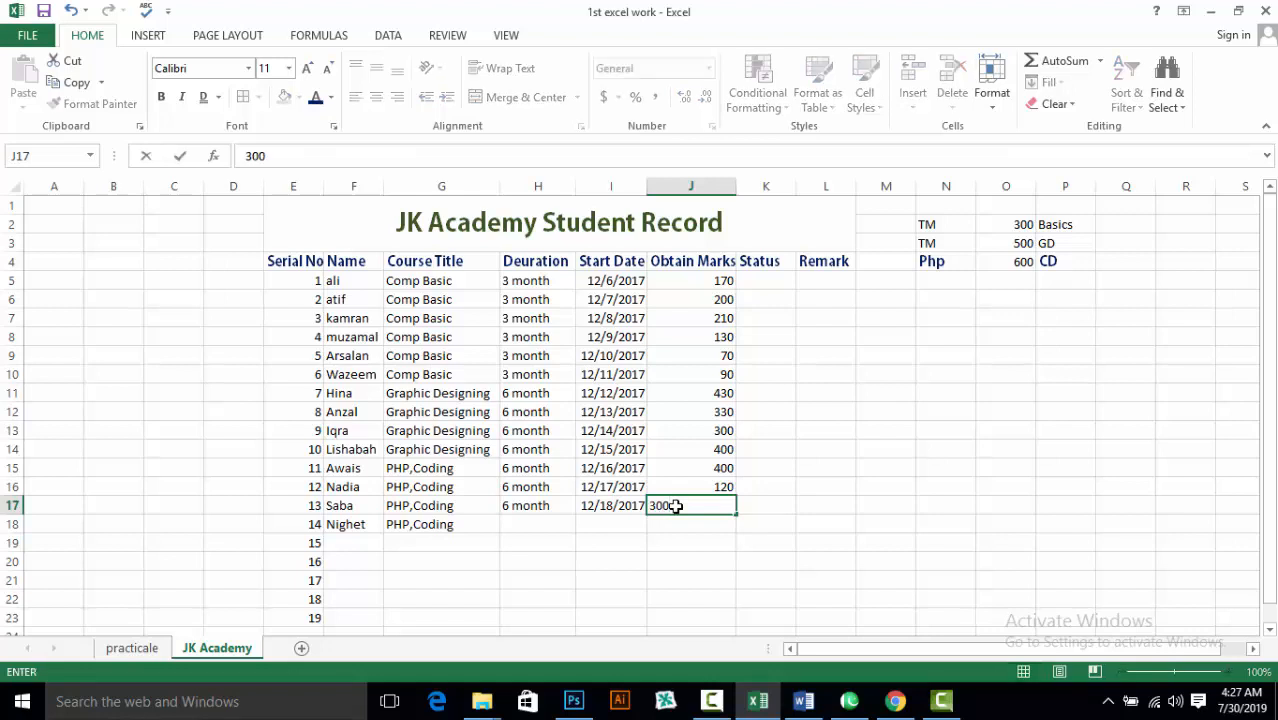
pyautogui.click(846, 466)
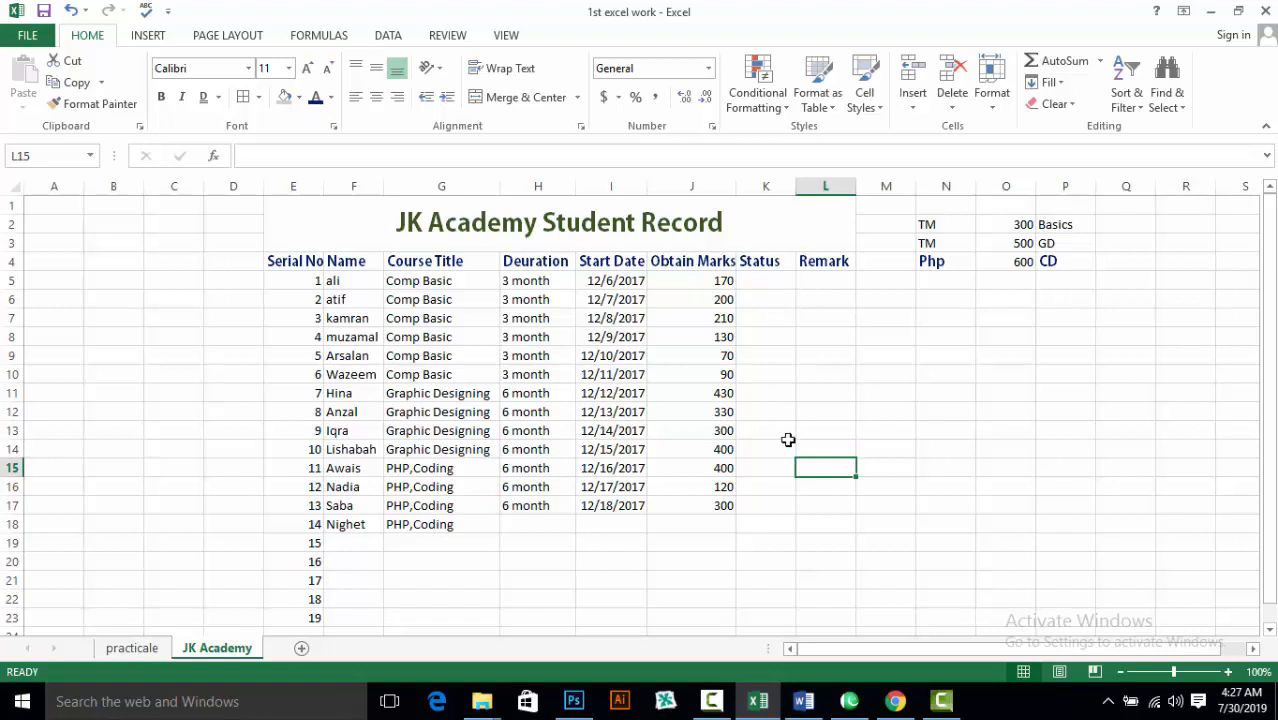
# Enter the status pass in cell K5 and fill it down the Status column to K17
pyautogui.click(775, 284)
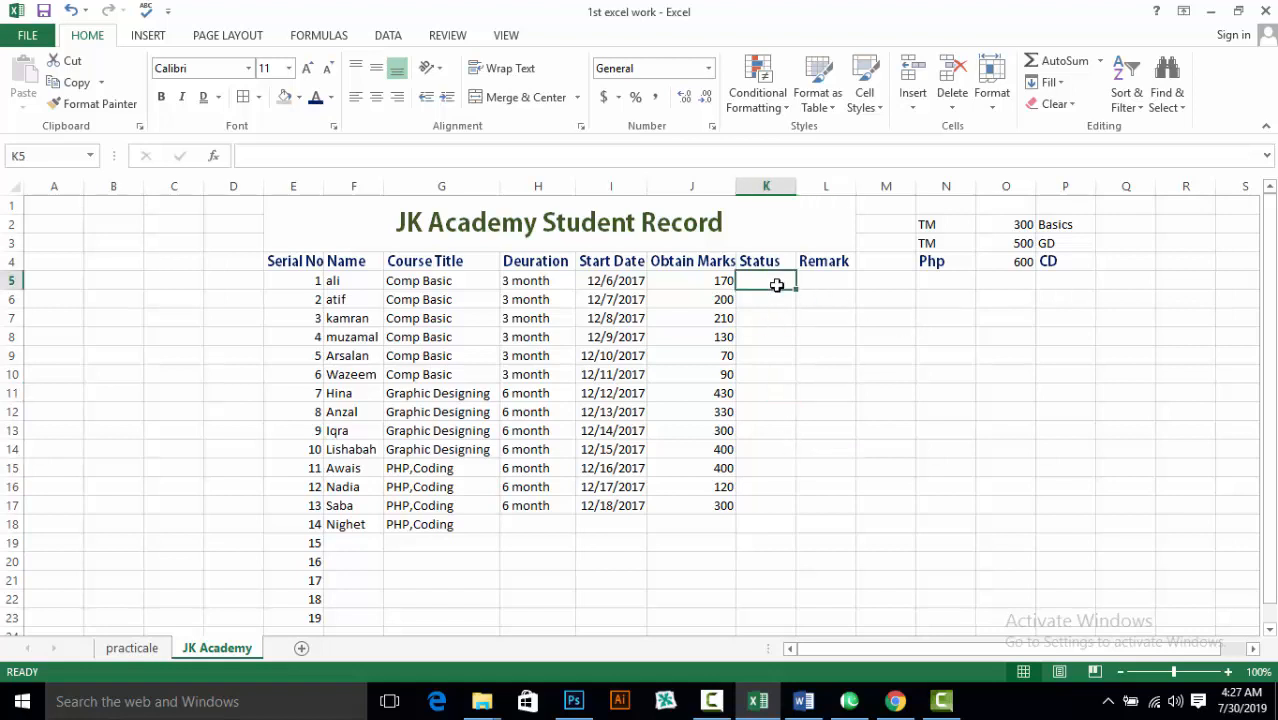
pyautogui.write('pass')
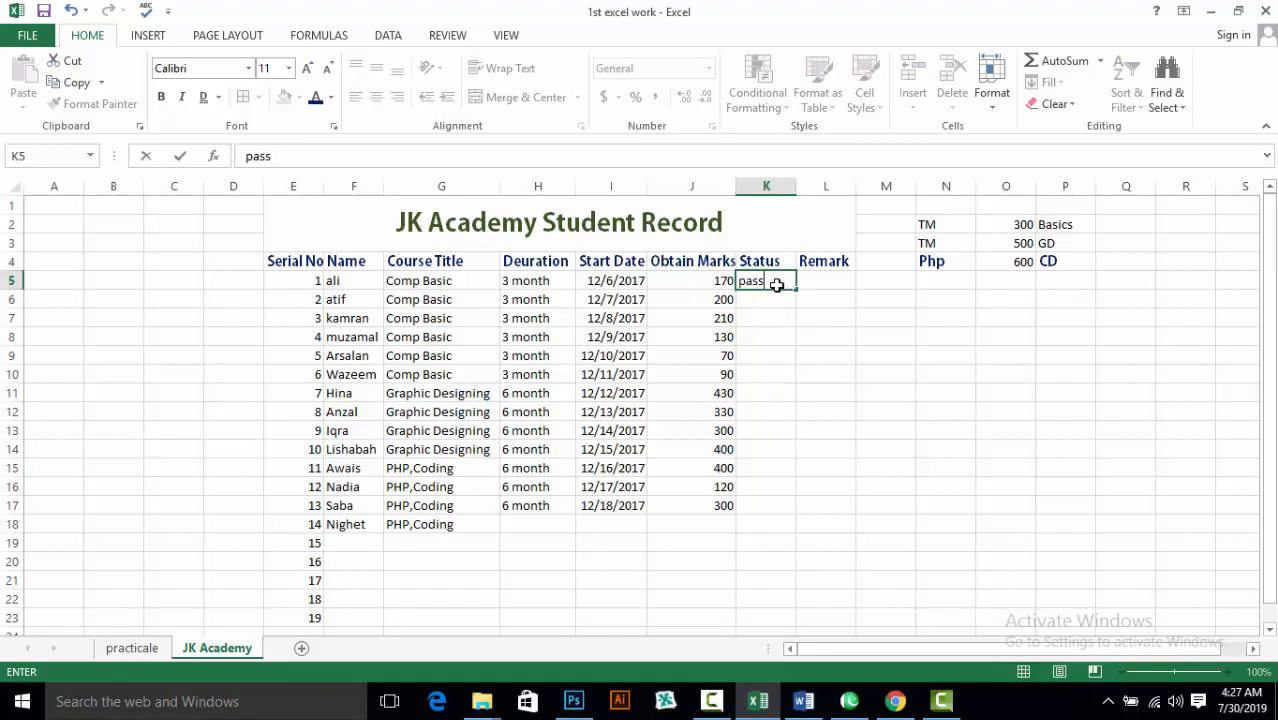
pyautogui.moveTo(796, 289); pyautogui.dragTo(808, 510)
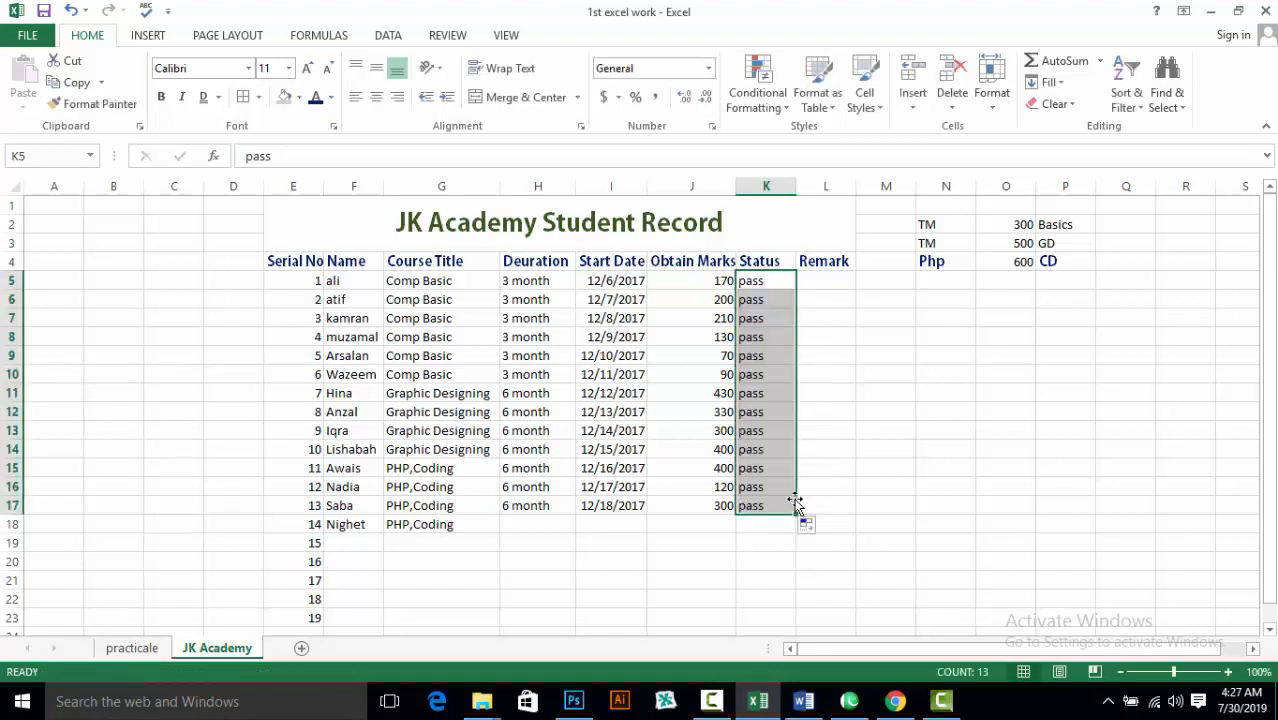
# Change the status to Fail in cells K9 and K10 for the two Comp Basic students with marks 70 and 90
pyautogui.doubleClick(752, 357)
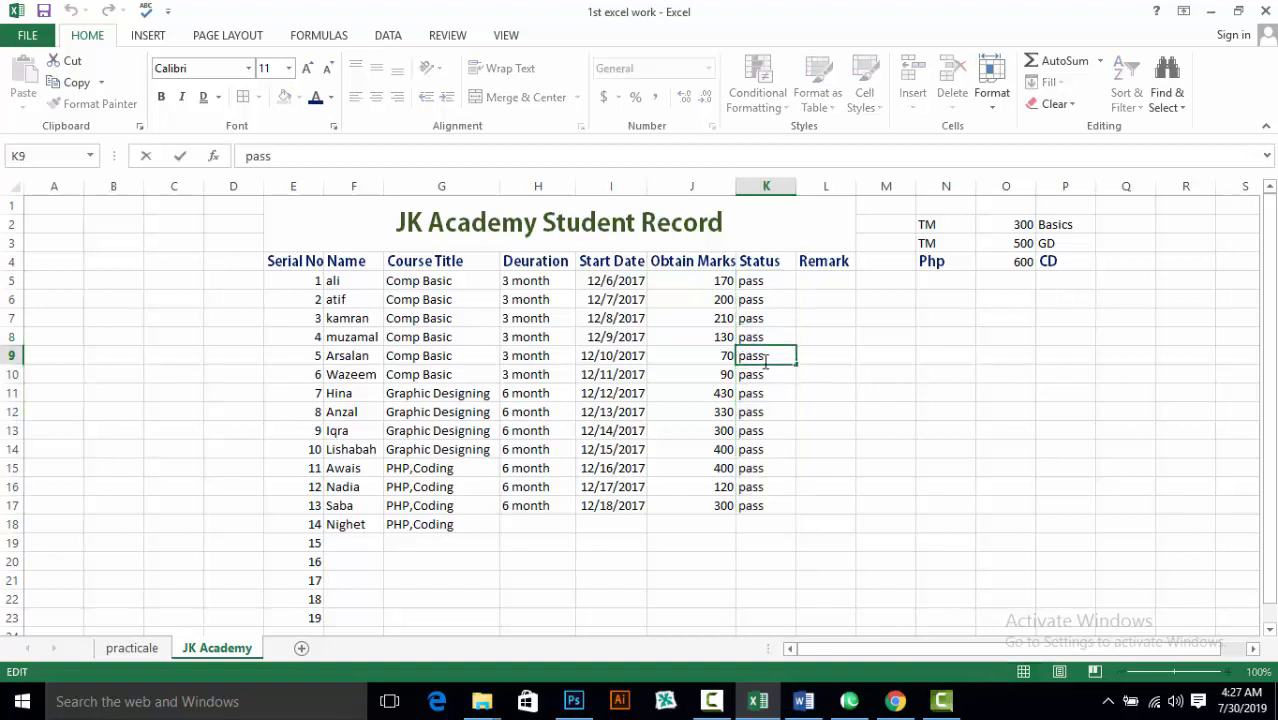
pyautogui.moveTo(766, 363); pyautogui.dragTo(738, 363)
pyautogui.write('Fail')
pyautogui.click(777, 374)
pyautogui.doubleClick(777, 374)
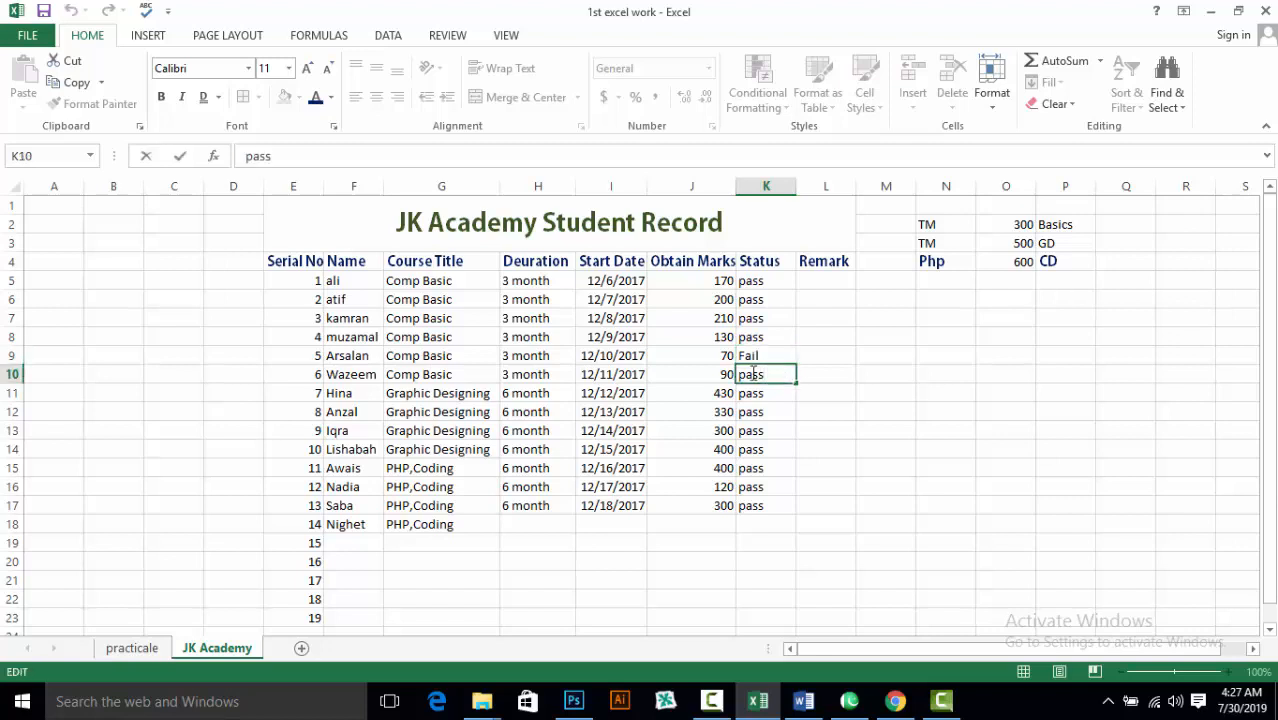
pyautogui.moveTo(764, 374); pyautogui.dragTo(737, 374)
pyautogui.write('Fail')
pyautogui.click(779, 404)
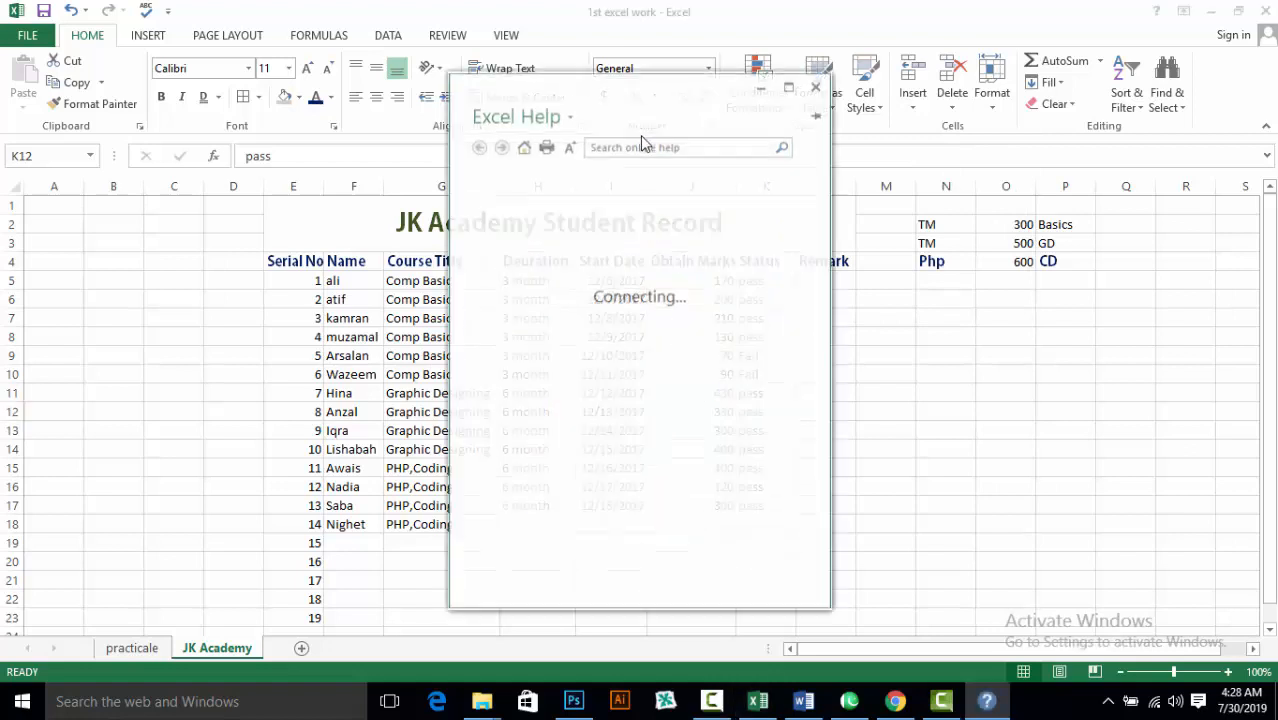
pyautogui.press('F1')
pyautogui.click(816, 86)
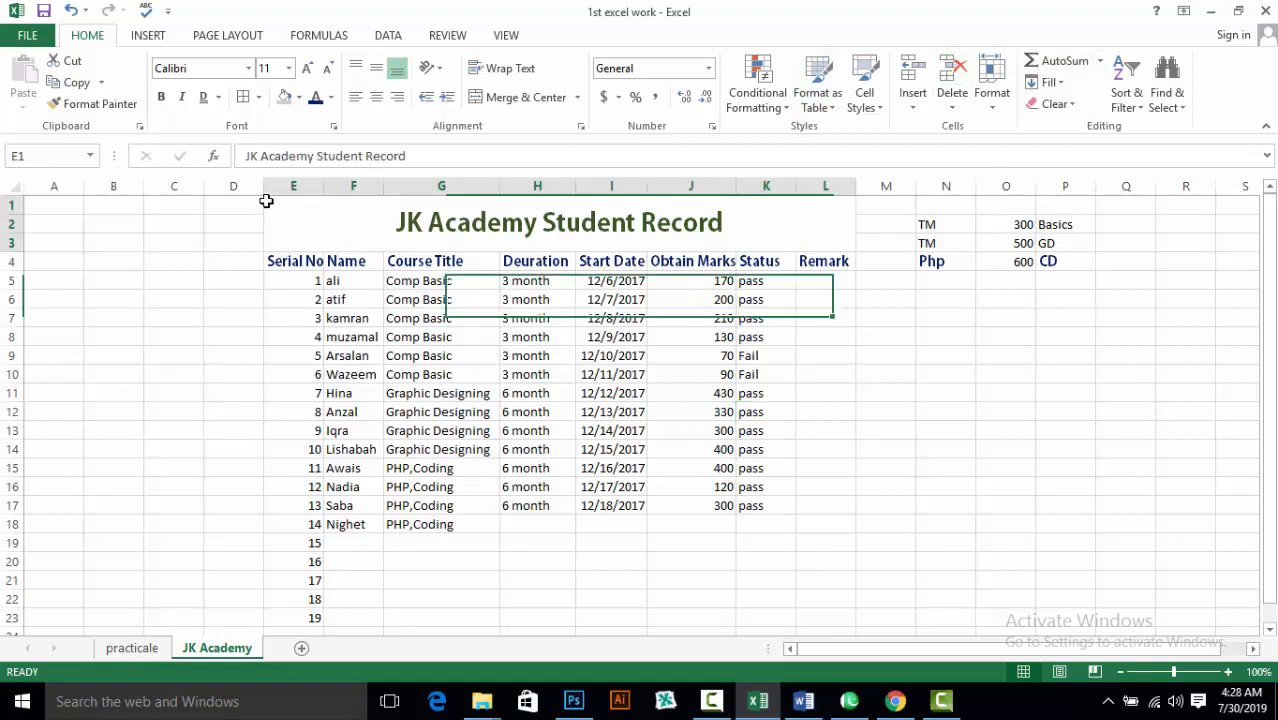
# Apply all borders to the student record table from the title in E1 through L23
pyautogui.moveTo(266, 201); pyautogui.dragTo(605, 622)
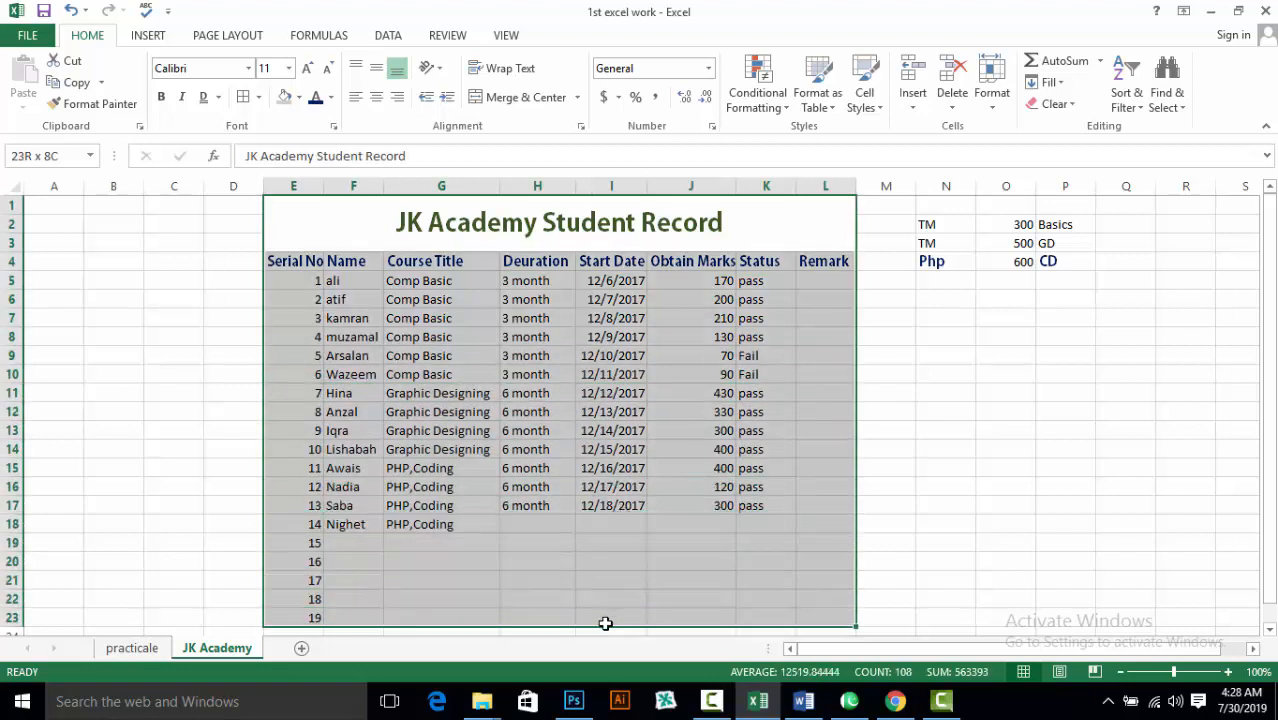
pyautogui.click(258, 97)
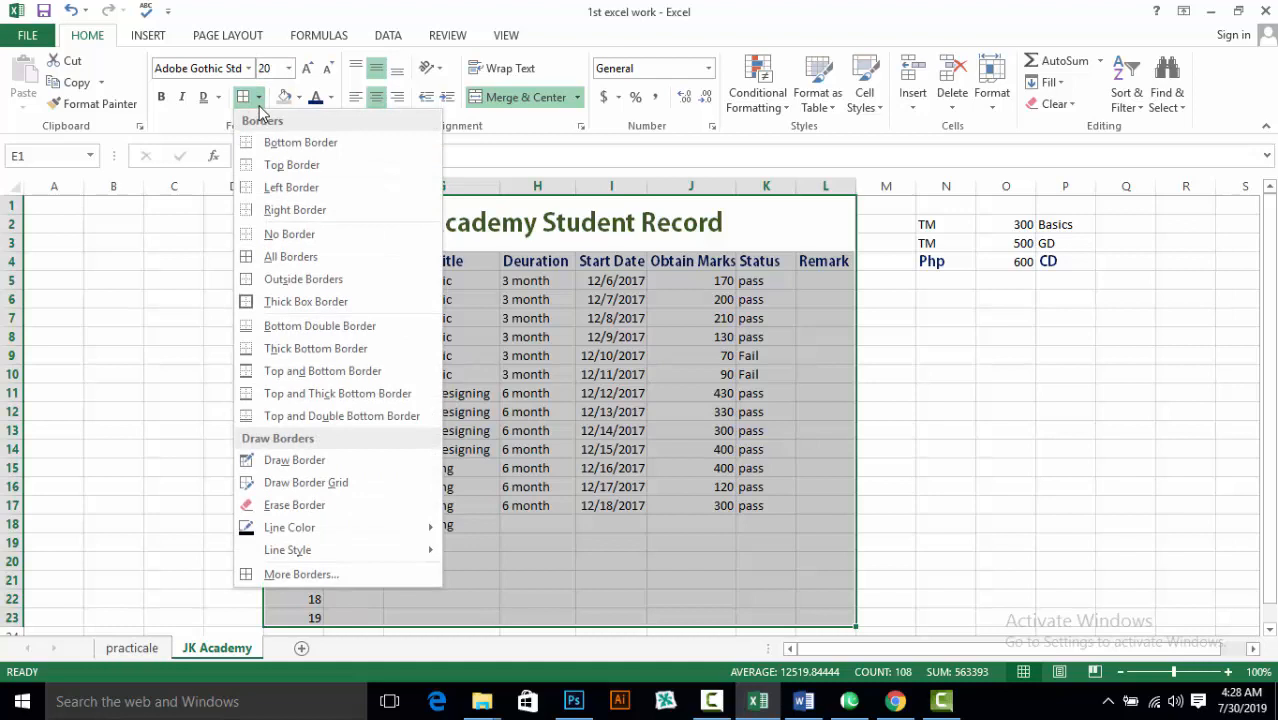
pyautogui.click(274, 257)
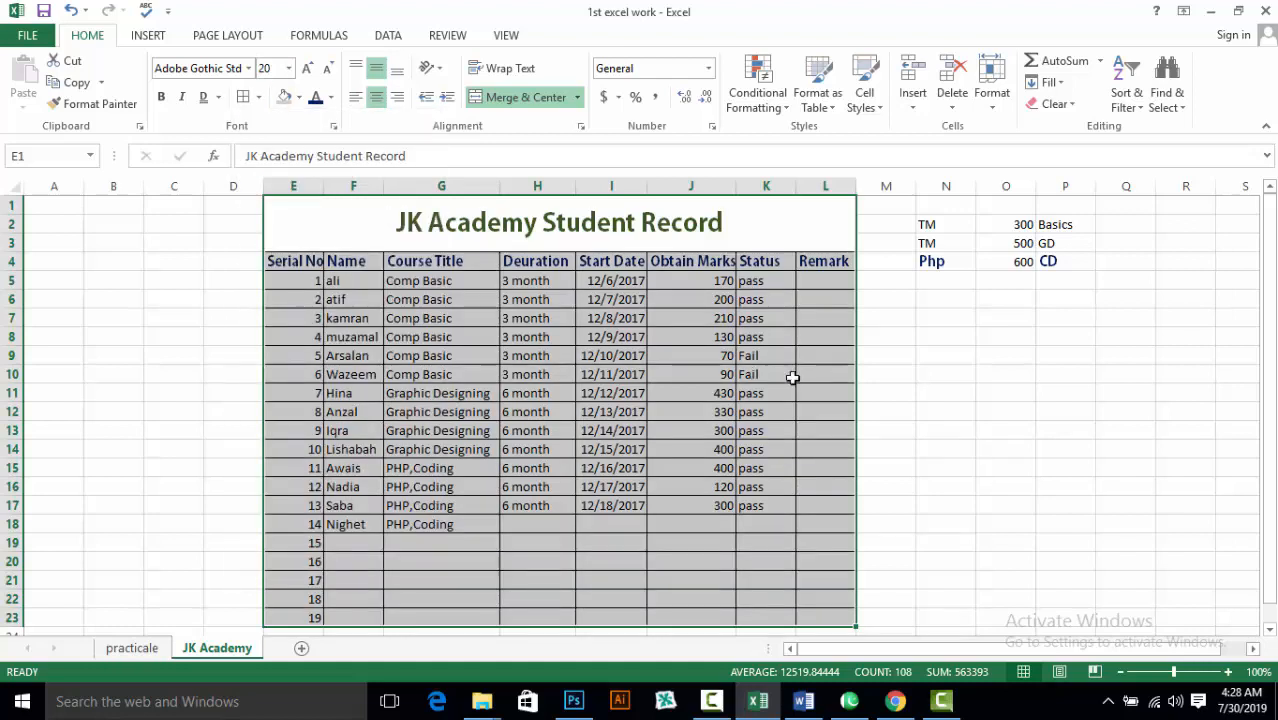
pyautogui.click(927, 412)
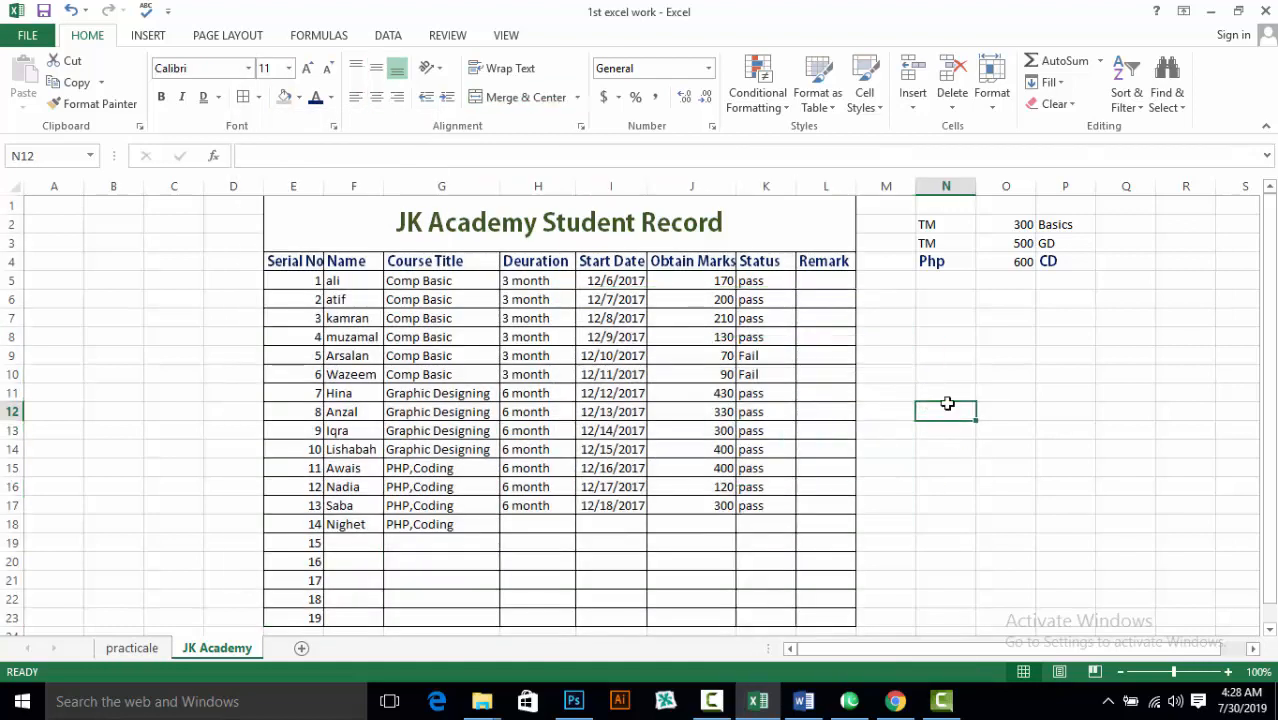
# Widen the Start Date column I slightly so that every date fits in its cell
pyautogui.click(1230, 672)
pyautogui.click(1230, 672)
pyautogui.click(1230, 672)
pyautogui.click(1230, 672)
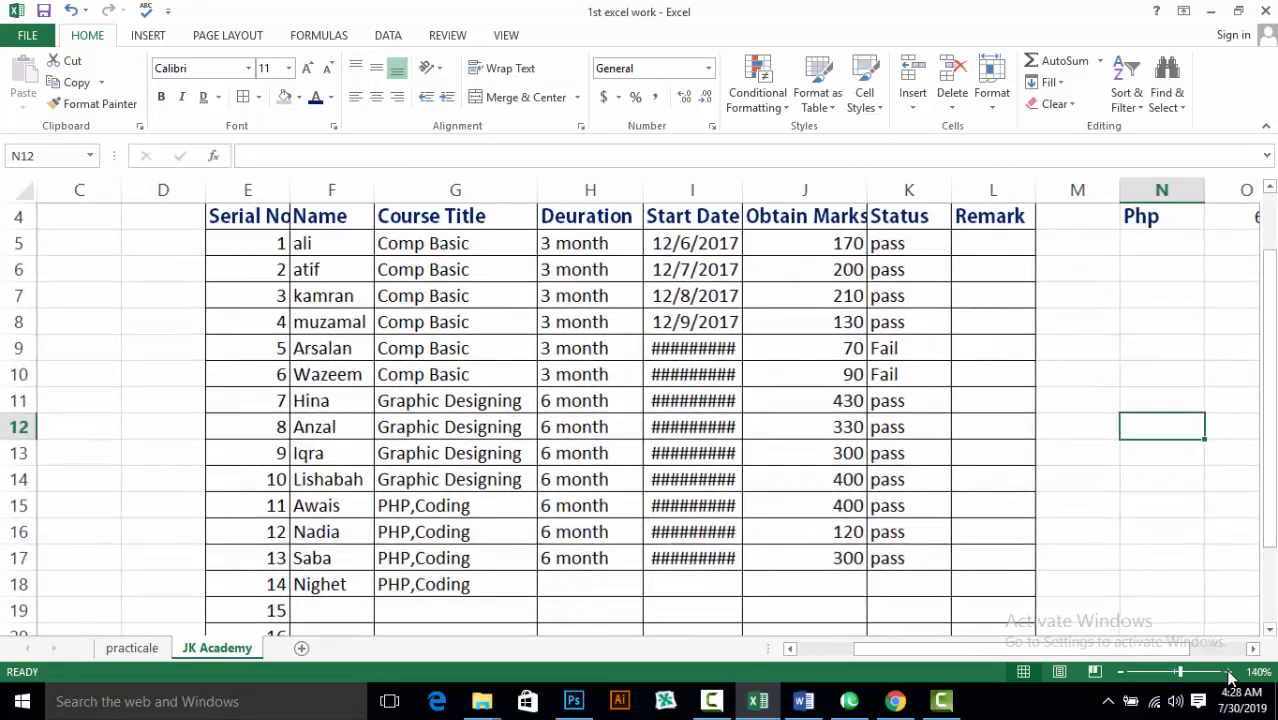
pyautogui.moveTo(1270, 462); pyautogui.dragTo(1266, 384)
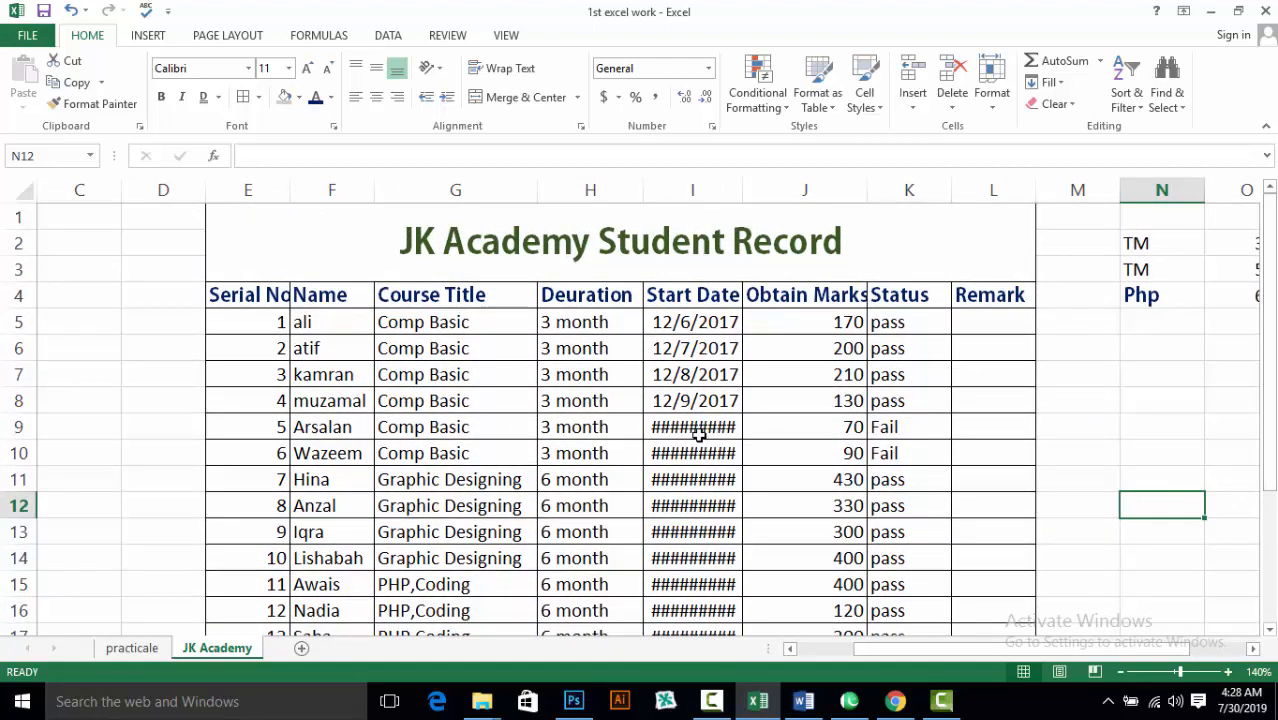
pyautogui.moveTo(741, 197); pyautogui.dragTo(757, 197)
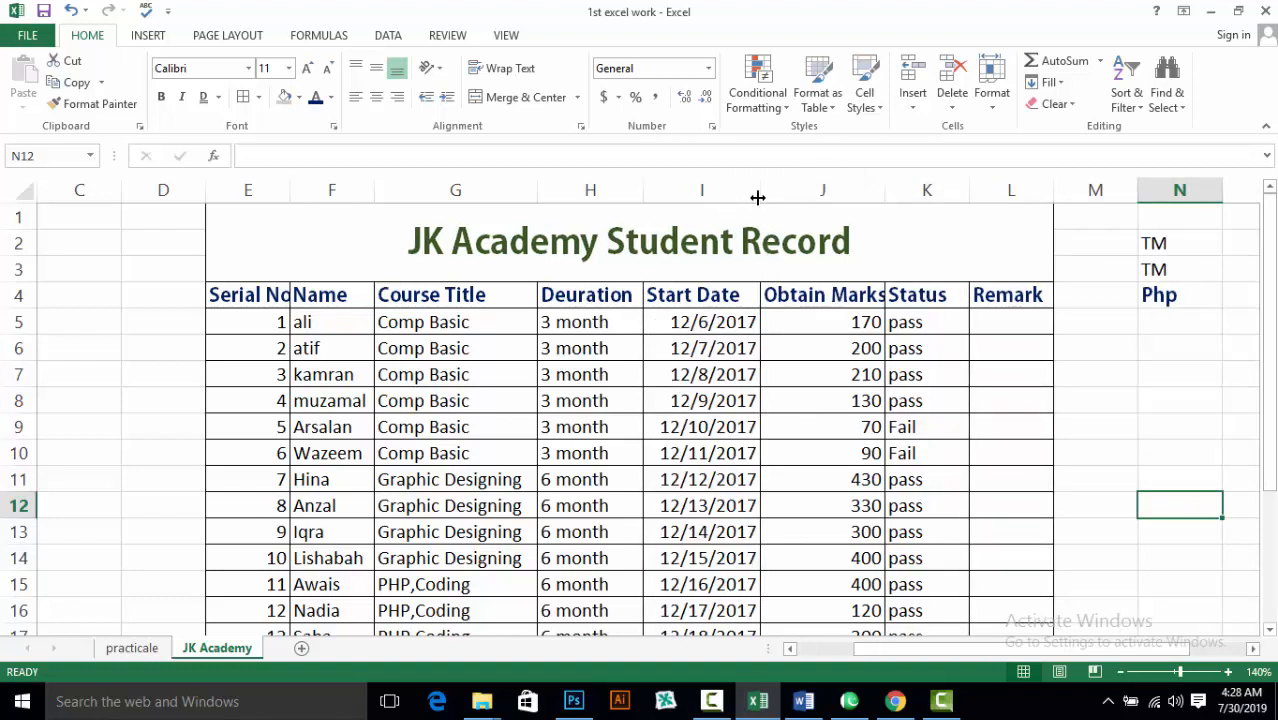